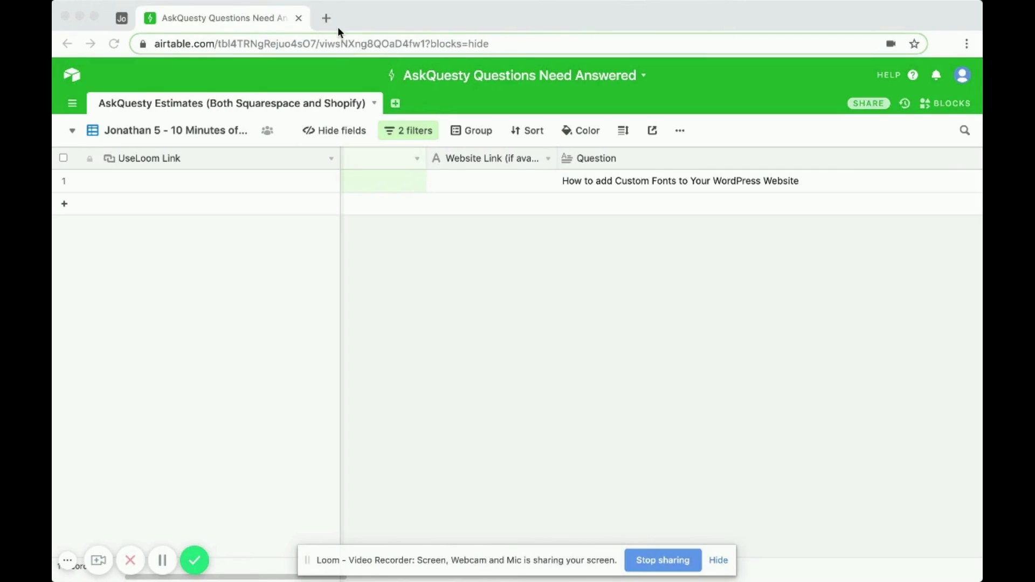
Open the WordPress site in a new browser tab and go to its admin dashboard
left_click(328, 23)
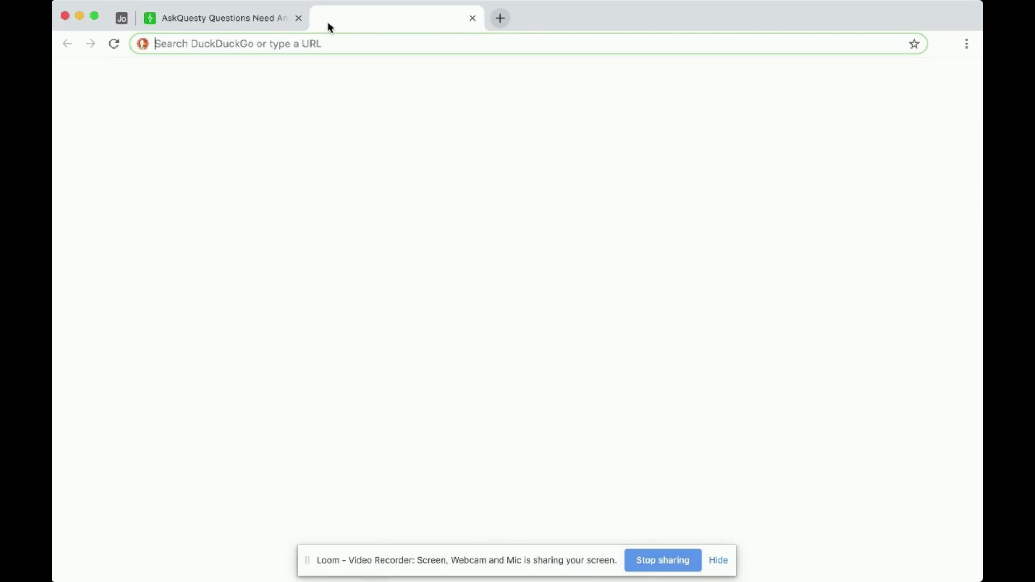
type("li")
key("Return")
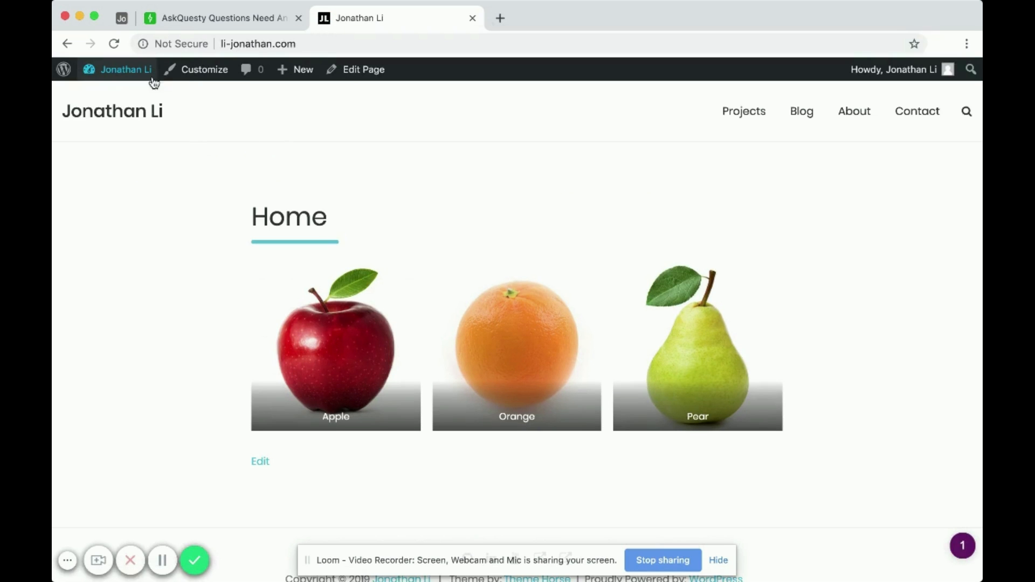
mouse_move(131, 76)
left_click(119, 97)
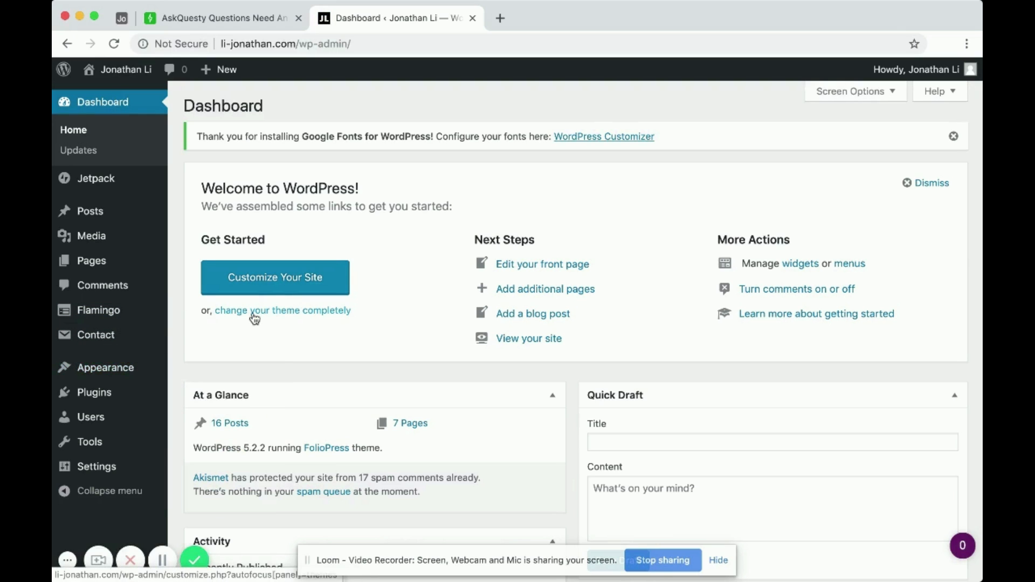
Search for "custom font" among the WordPress plugins available to add
left_click(95, 398)
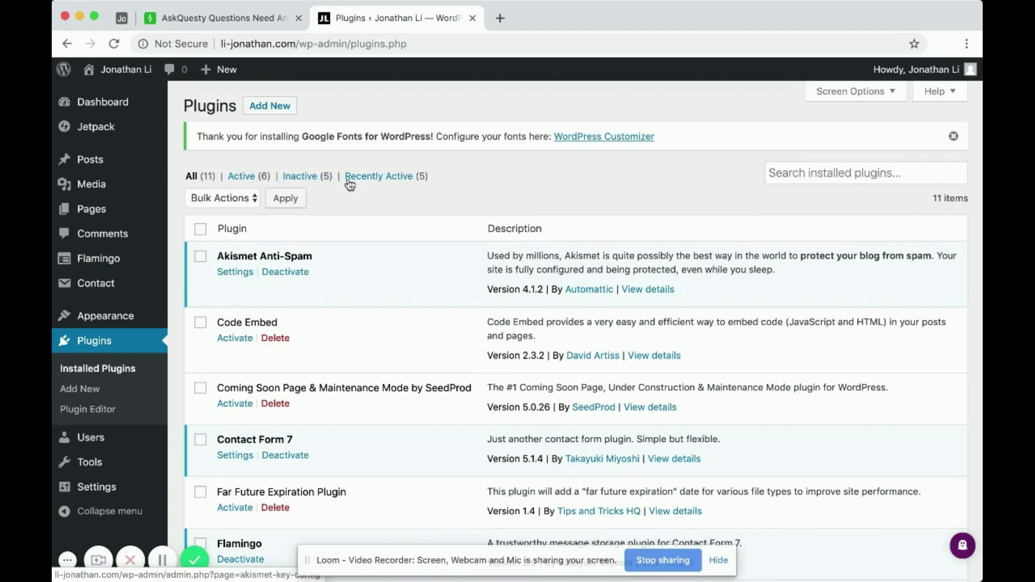
left_click(264, 110)
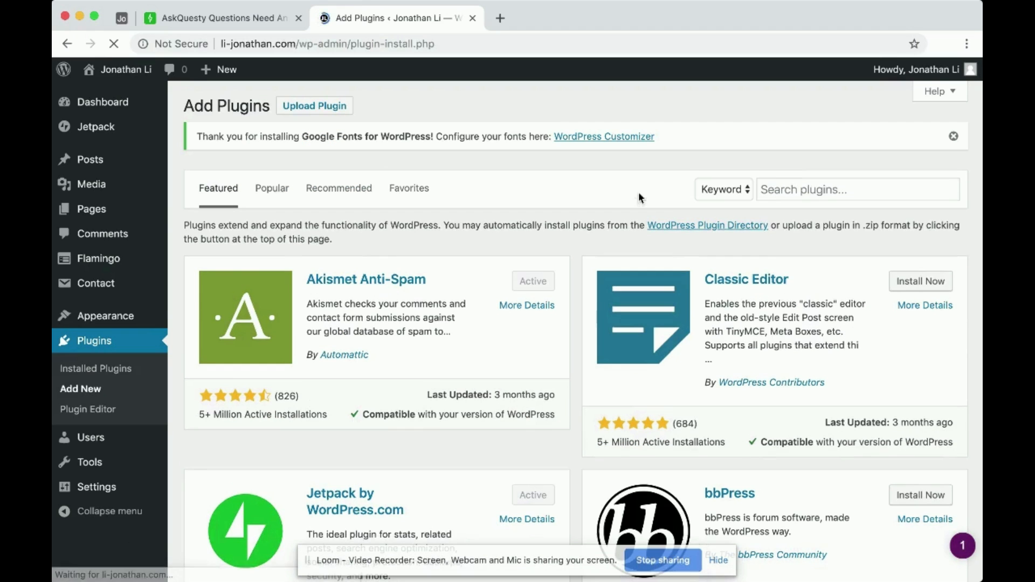
left_click(794, 183)
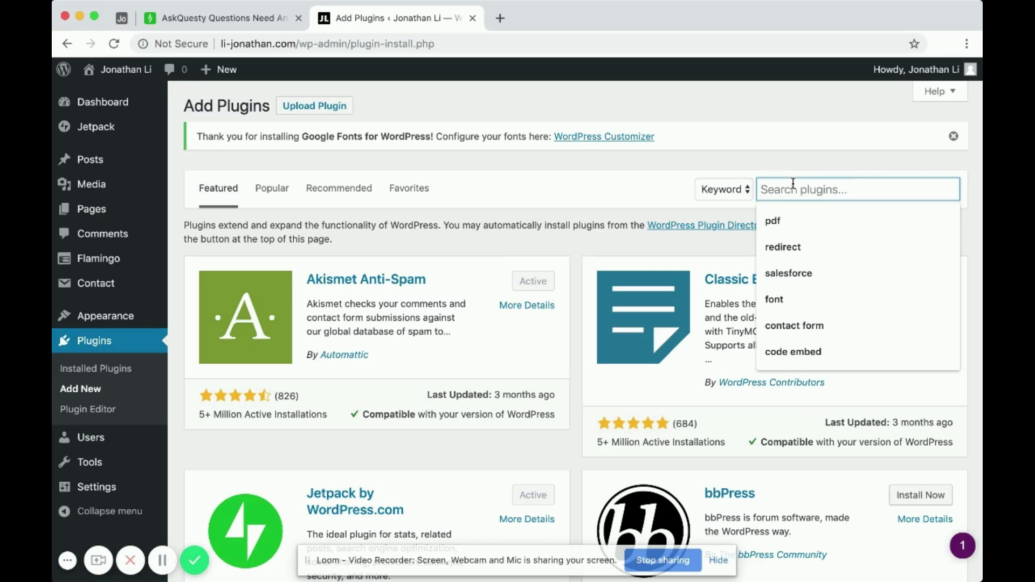
type("custom ")
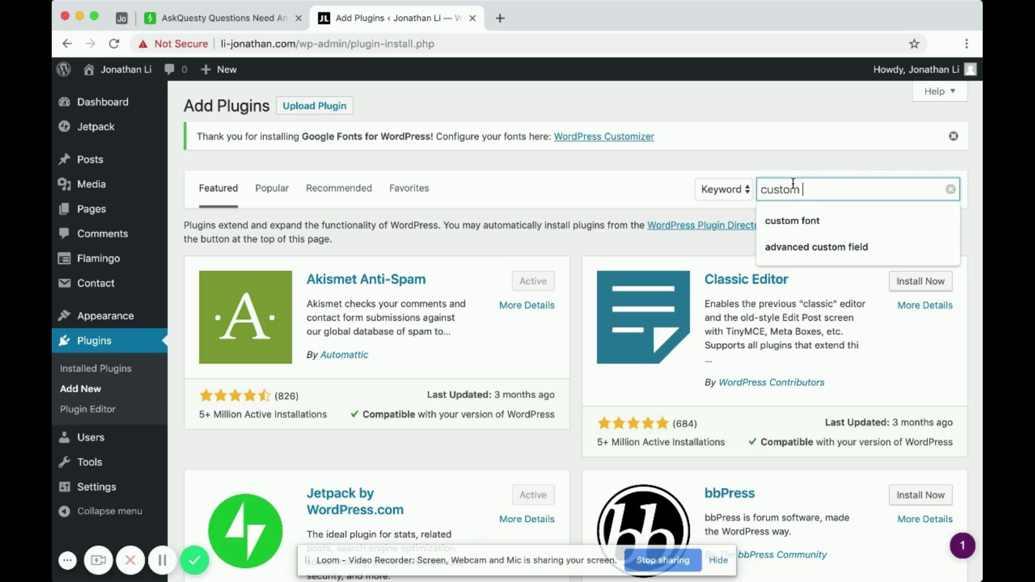
type("font")
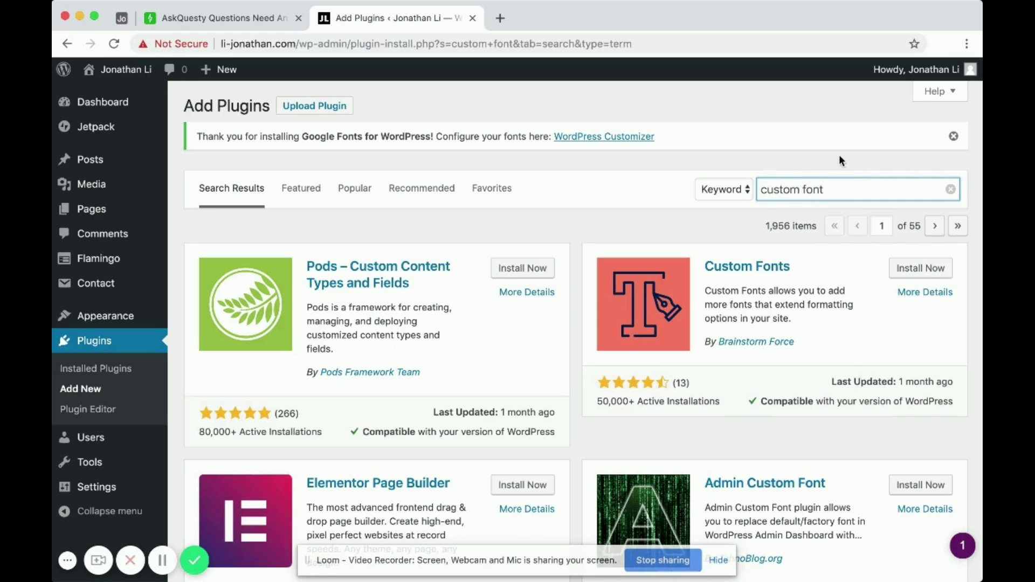
Install and activate the Custom Fonts plugin by Brainstorm Force, and locate it among the installed plugins
scroll(839, 154, "down", 2)
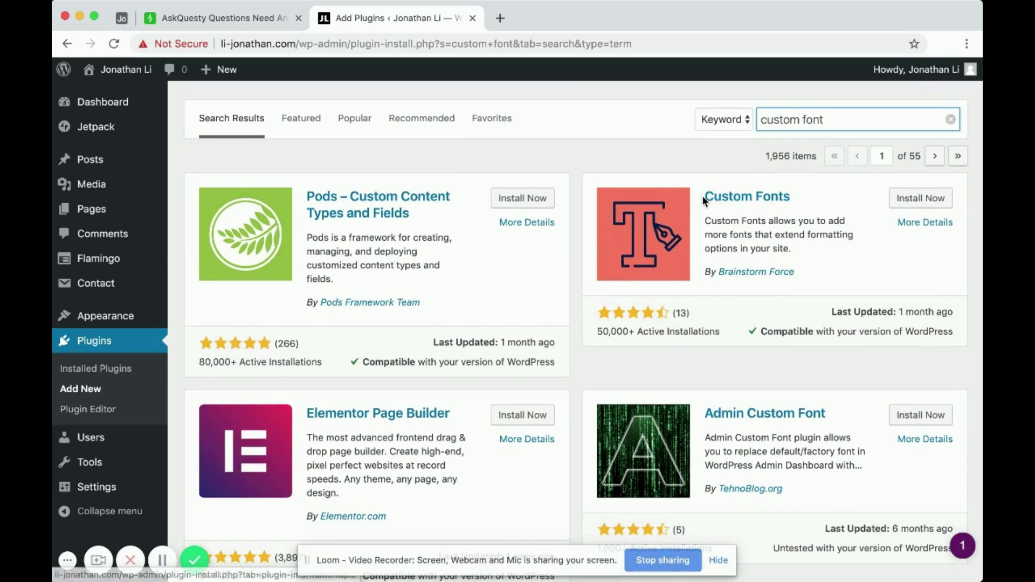
left_click(924, 202)
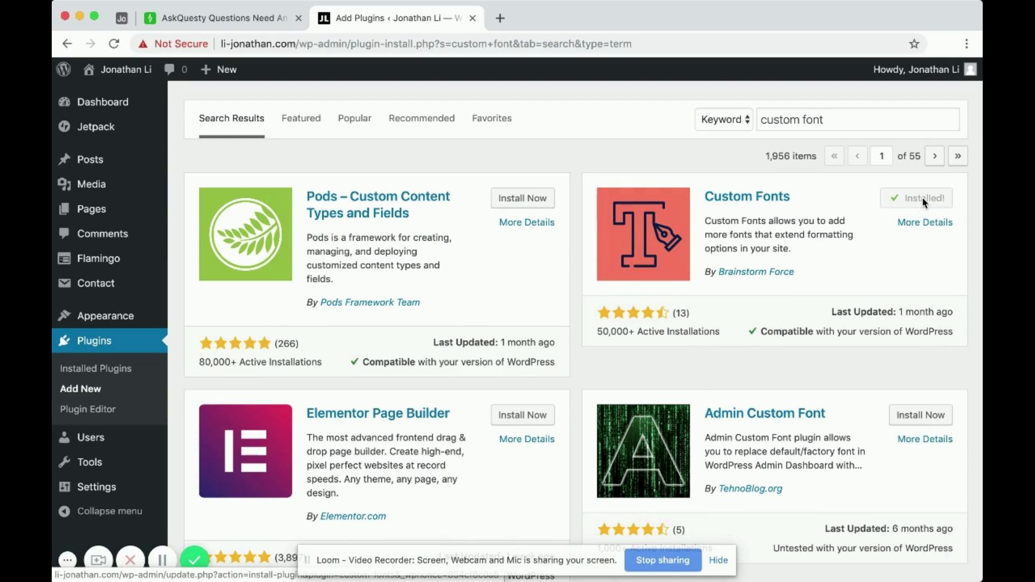
left_click(927, 206)
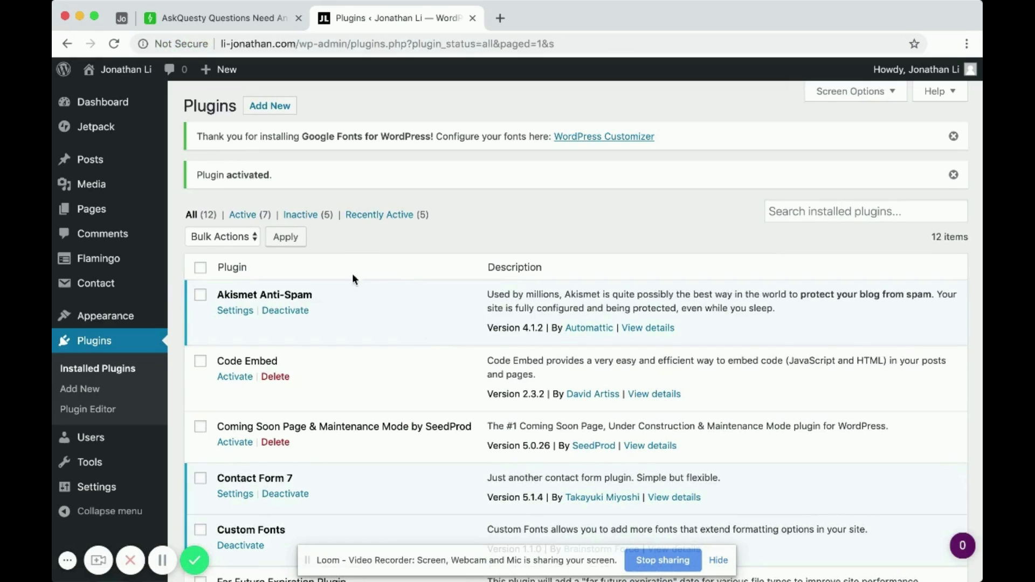
scroll(361, 296, "down", 5)
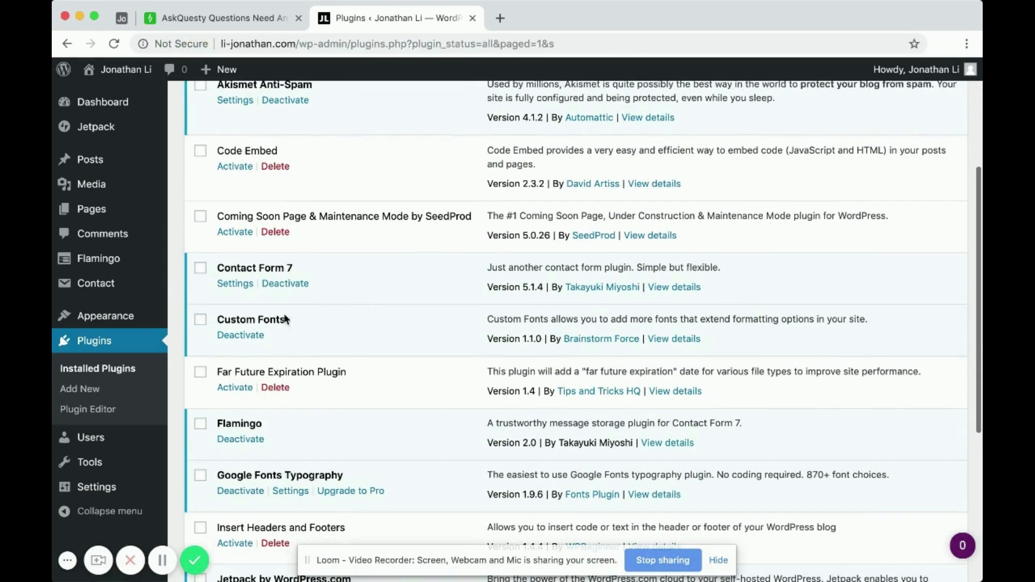
left_click_drag(217, 318, 285, 317)
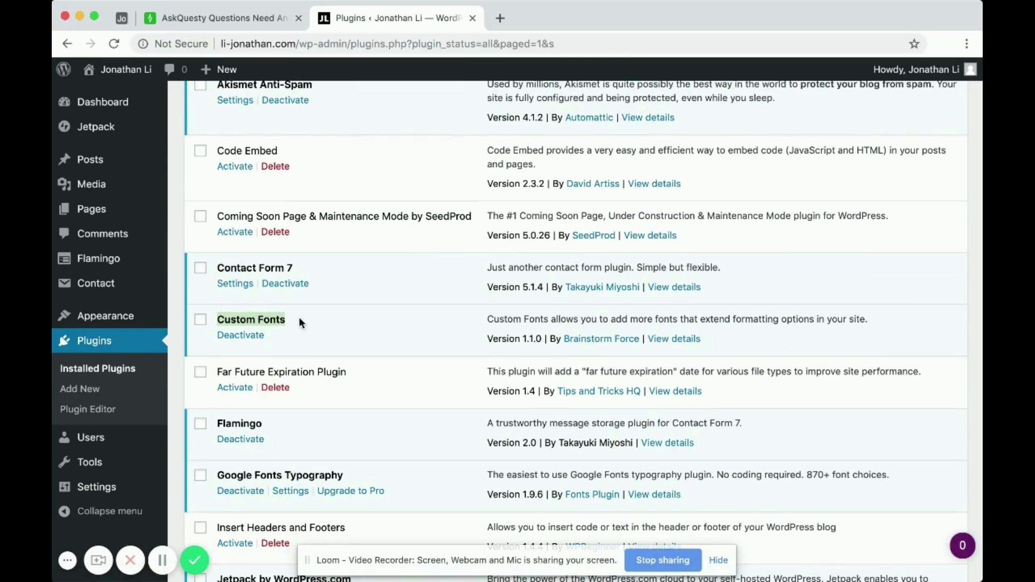
left_click(316, 318)
scroll(316, 319, "down", 1)
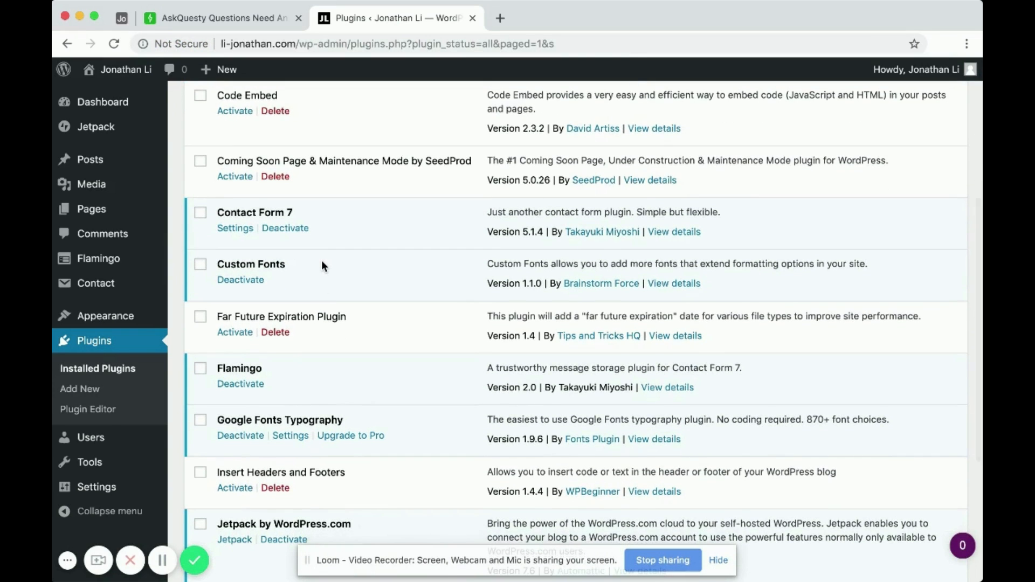
scroll(321, 263, "down", 1)
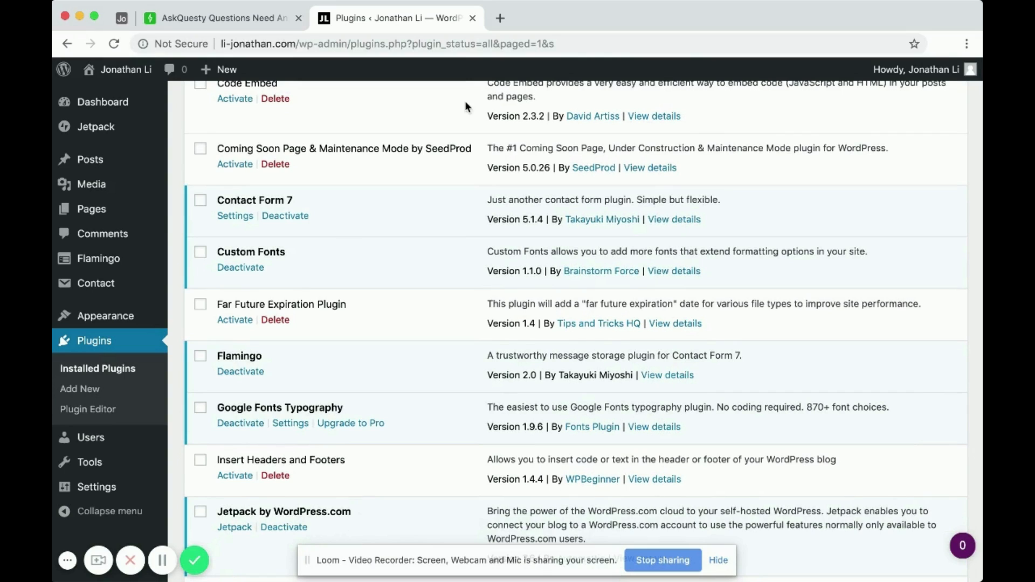
Open fonts.google.com in a new browser tab and browse the font directory
left_click(501, 20)
type("font")
key("Return")
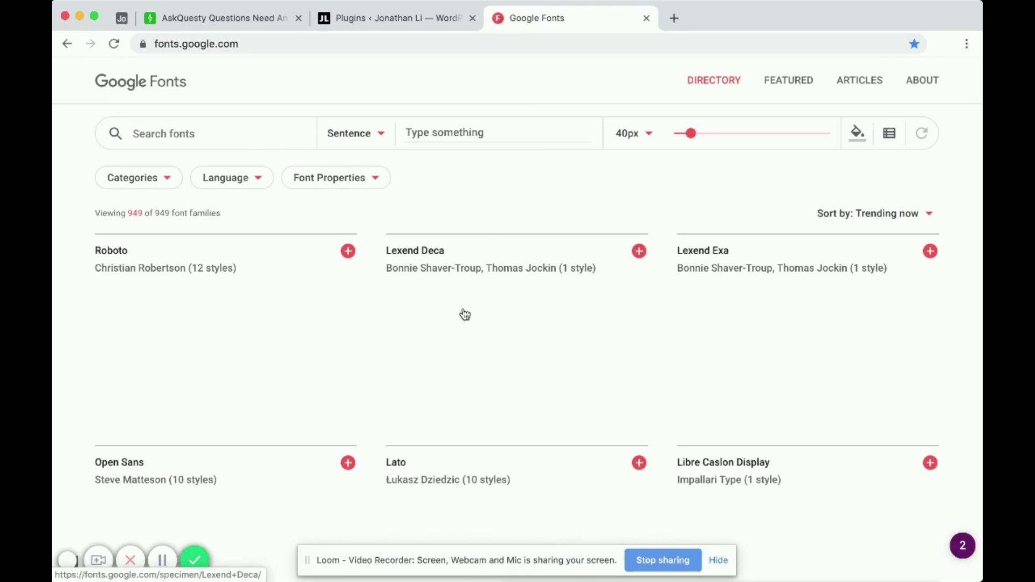
scroll(367, 378, "down", 7)
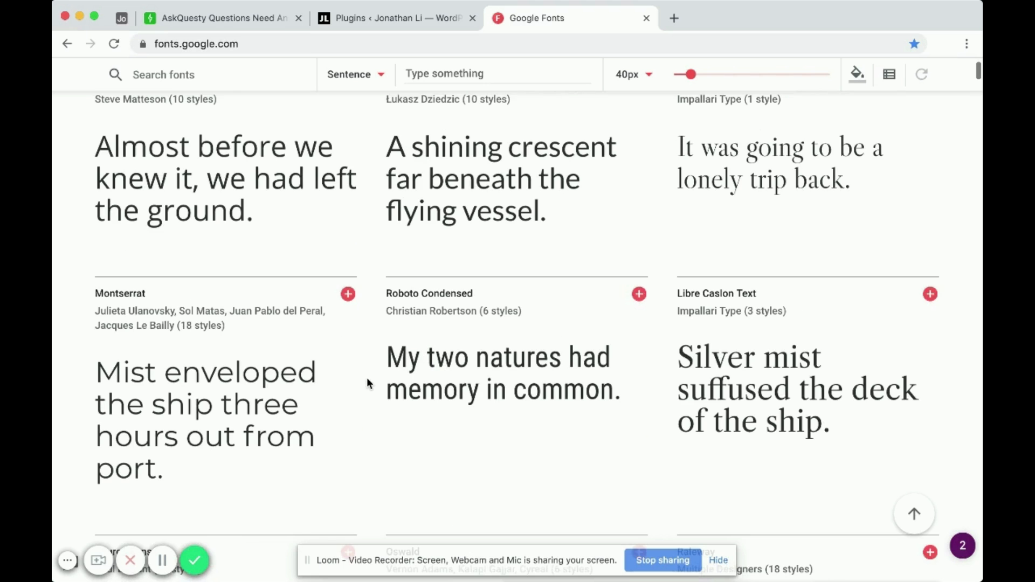
scroll(367, 378, "up", 7)
scroll(367, 382, "down", 2)
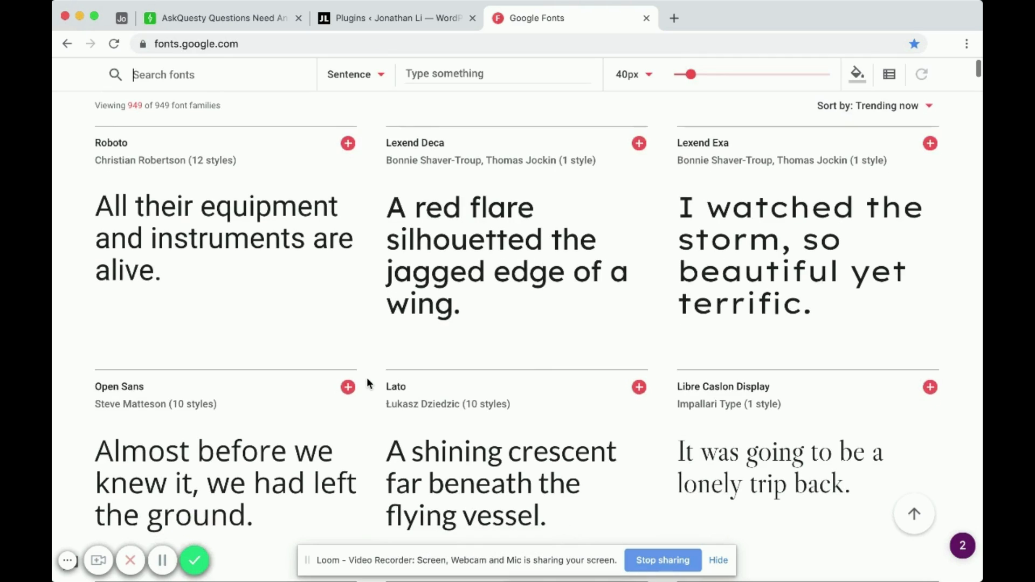
scroll(367, 383, "down", 5)
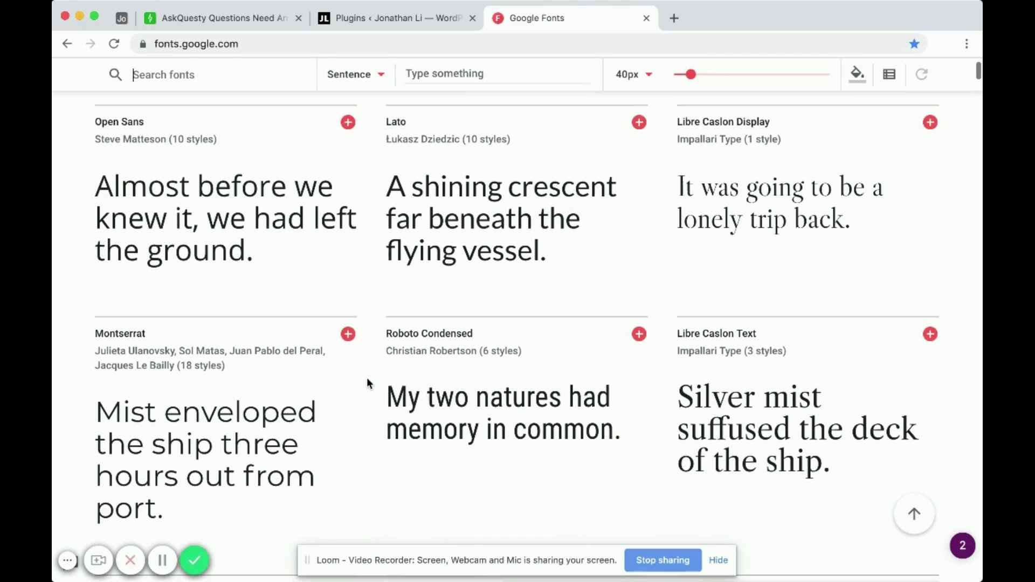
scroll(367, 383, "down", 10)
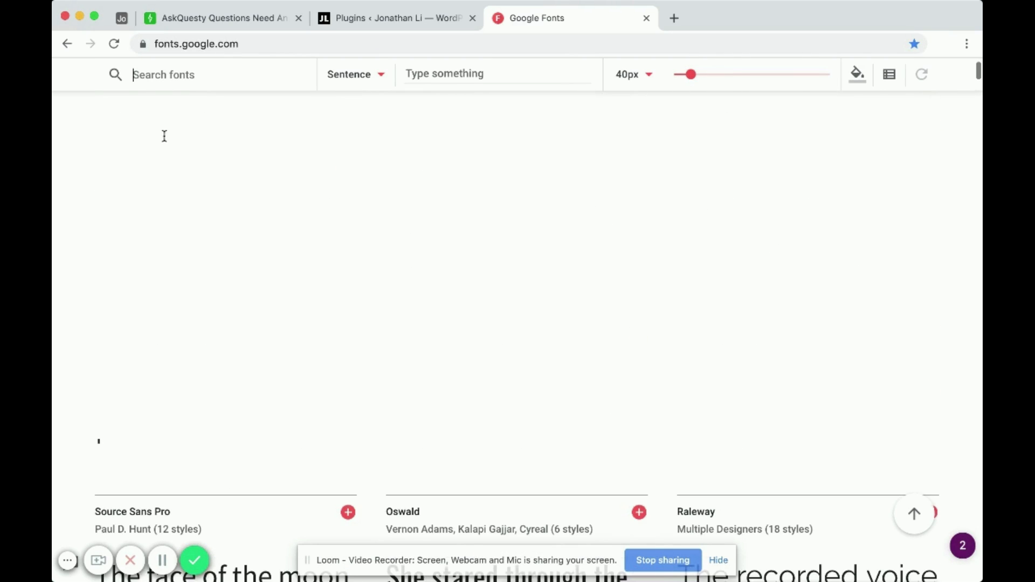
Try to search for the font Oswald from the Google Fonts directory page
left_click(219, 75)
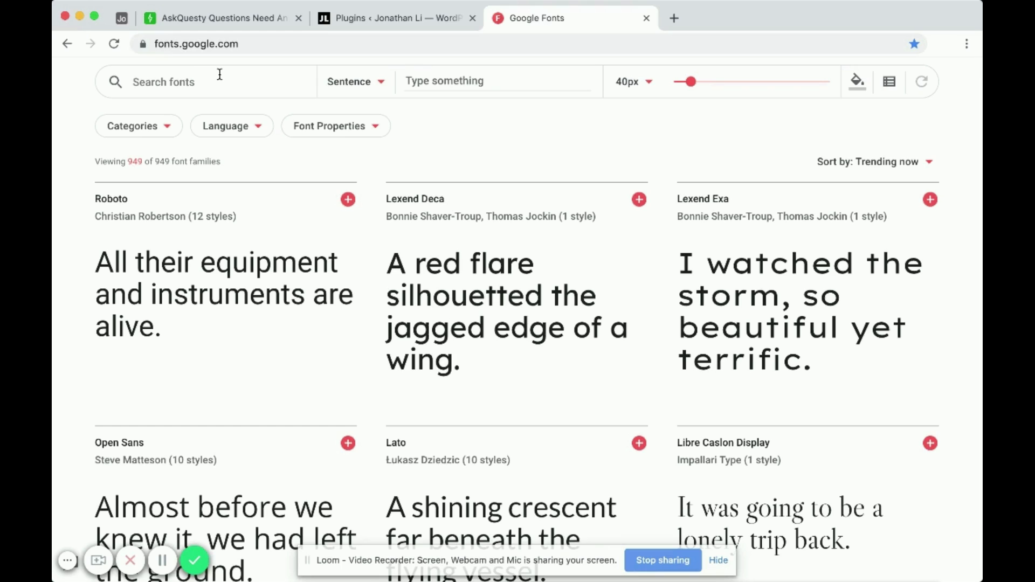
type("o")
left_click(363, 44)
type("oswald")
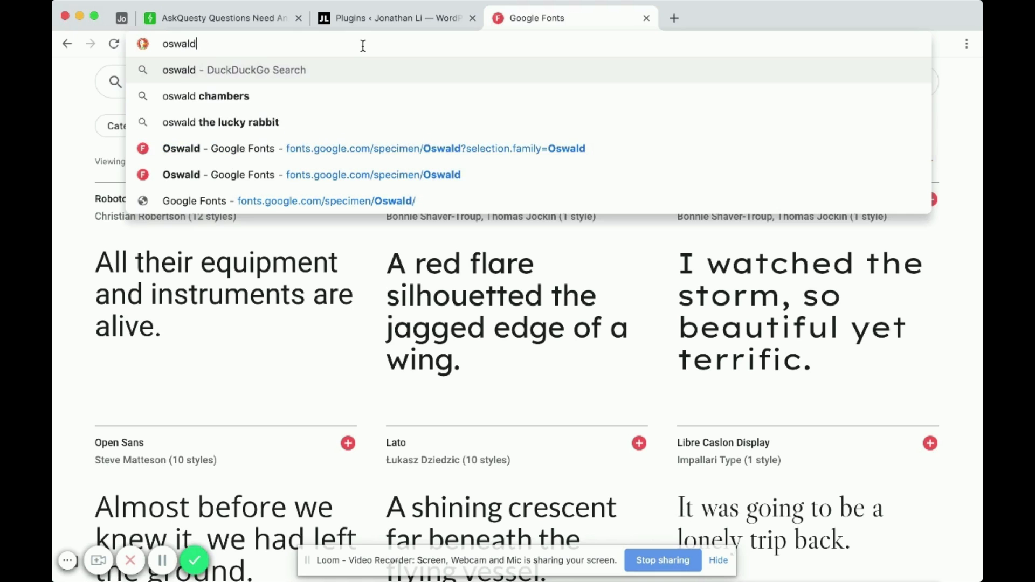
left_click(65, 154)
scroll(174, 114, "up", 1)
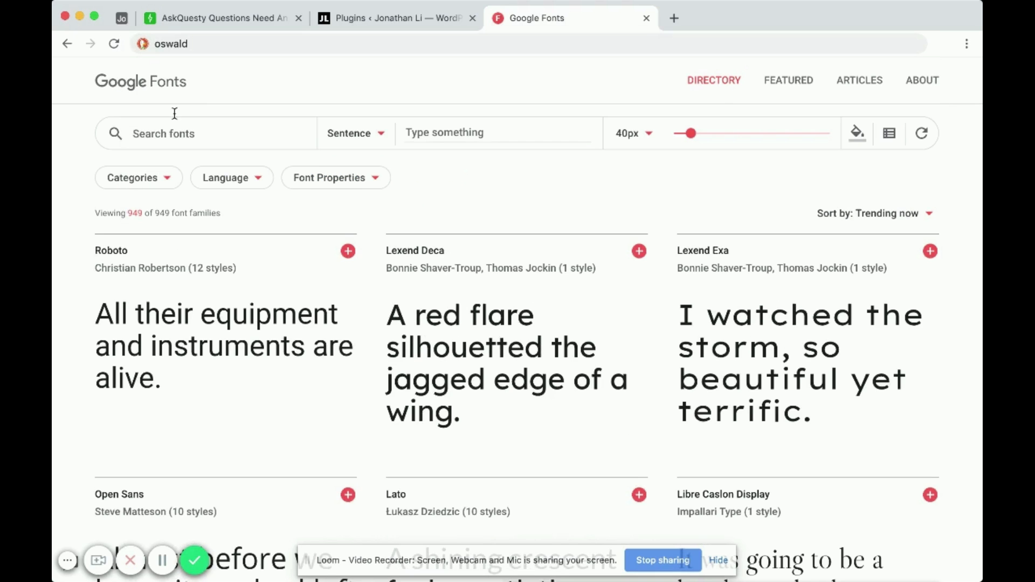
left_click(167, 139)
scroll(273, 261, "down", 5)
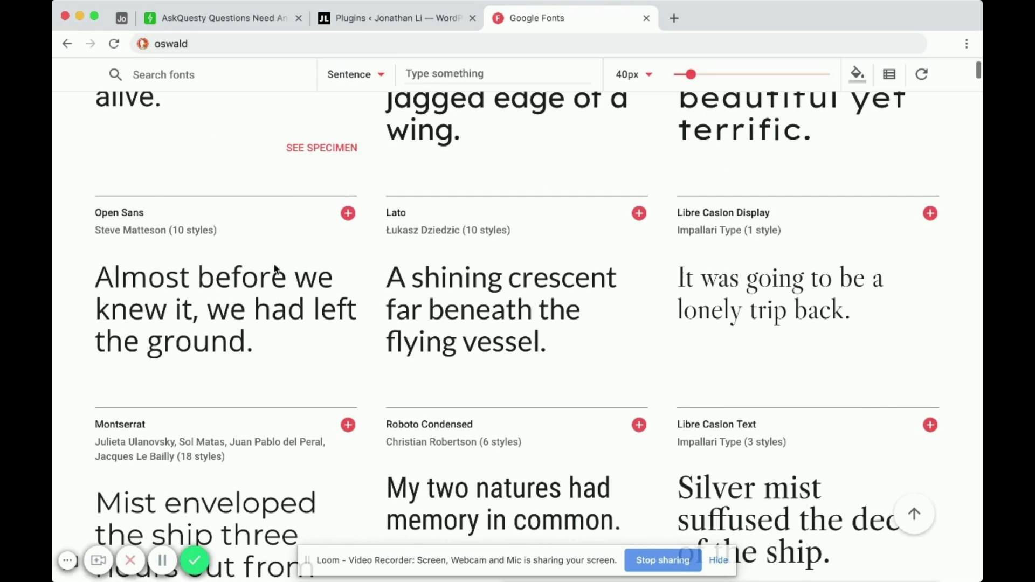
scroll(274, 269, "up", 5)
Open the Google Fonts specimen page for Oswald and look over its characters
left_click(200, 44)
type("os")
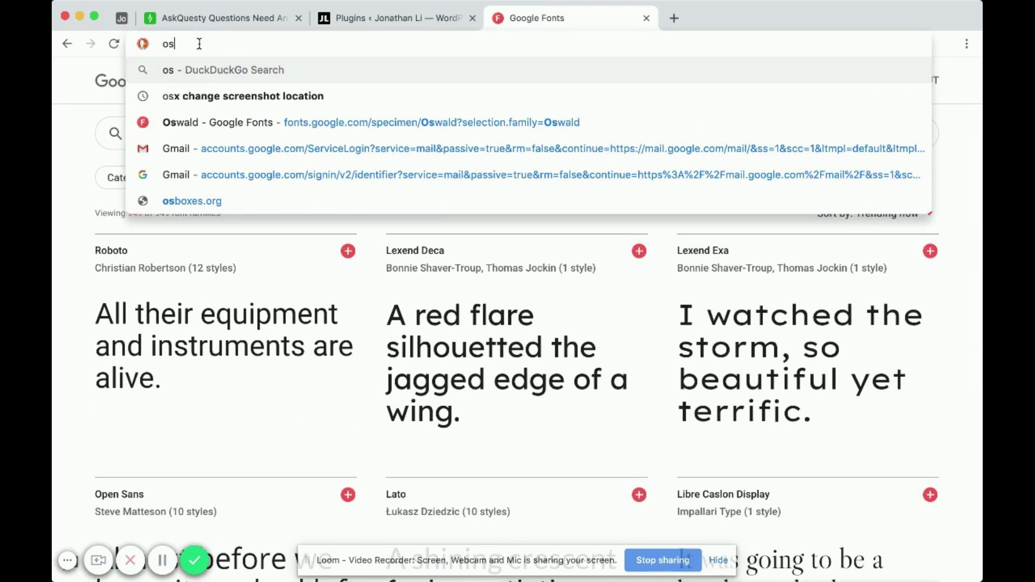
left_click(215, 120)
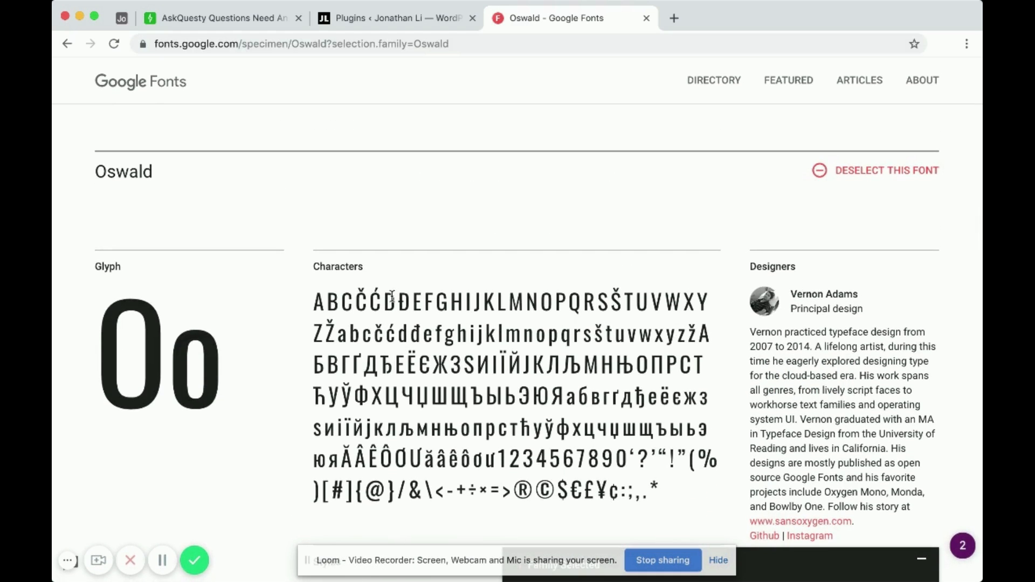
scroll(392, 297, "down", 5)
scroll(392, 298, "up", 5)
Deselect and reselect the Oswald font, then download the selected family
left_click(853, 171)
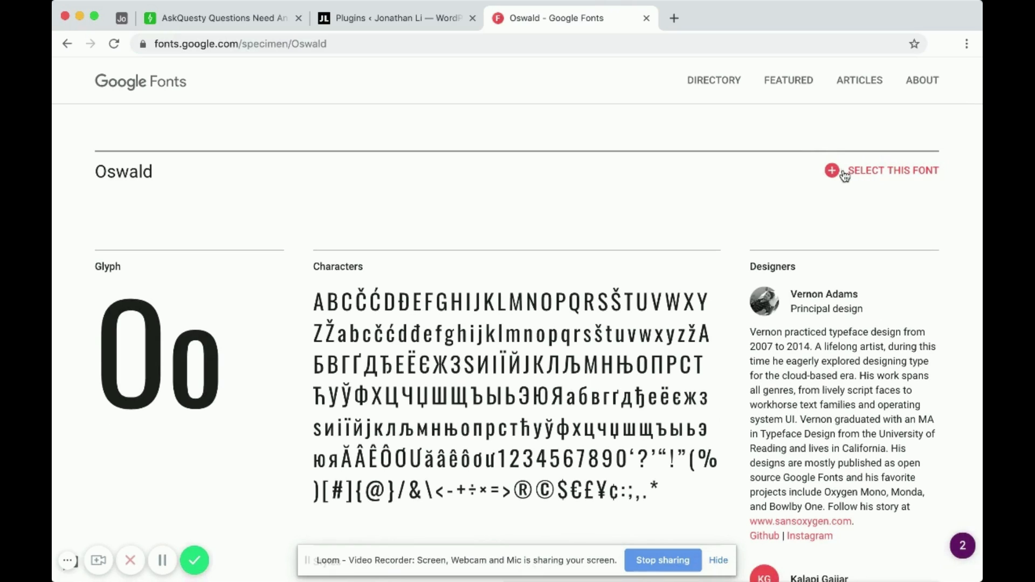
left_click(927, 171)
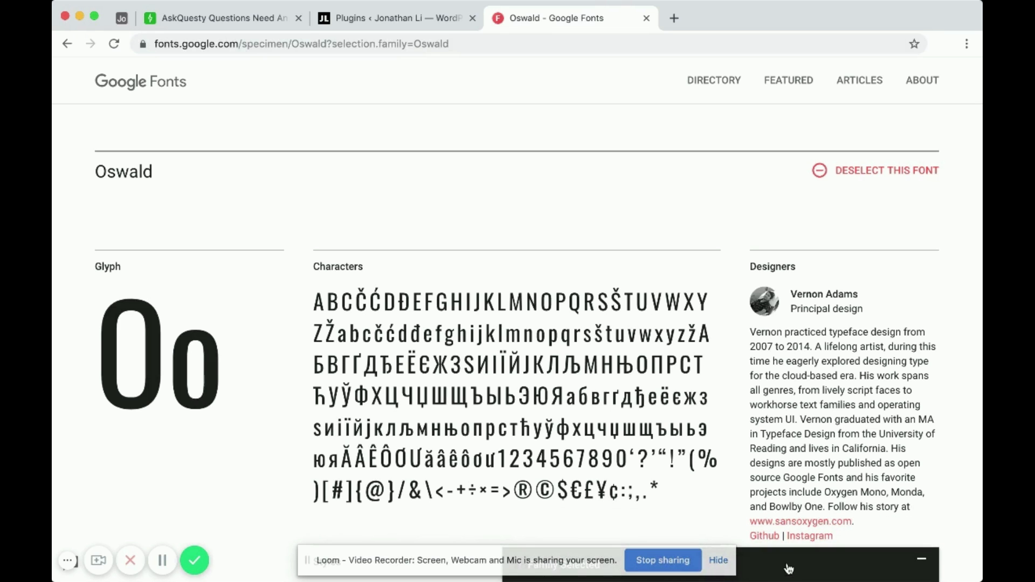
left_click(848, 569)
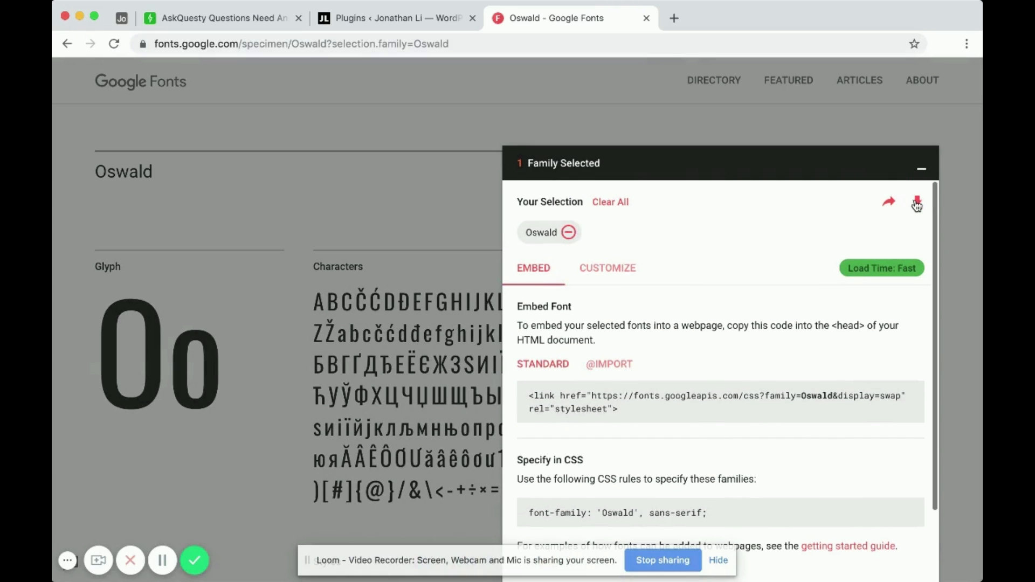
left_click(918, 204)
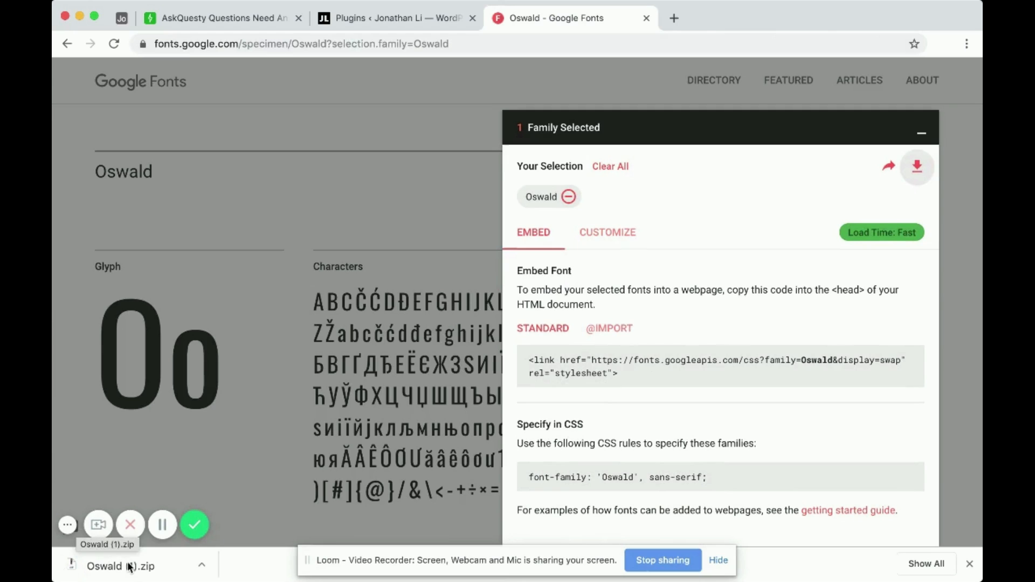
Extract the downloaded Oswald (1).zip and move the resulting folder from Downloads to the Desktop
left_click(97, 567)
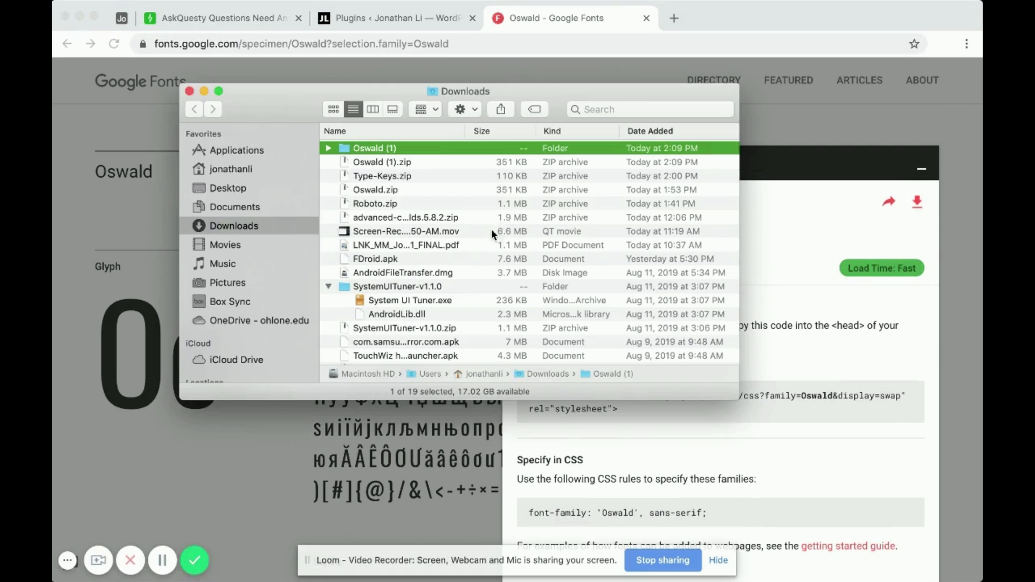
left_click(329, 148)
left_click(329, 148)
left_click_drag(381, 144, 234, 186)
left_click(189, 92)
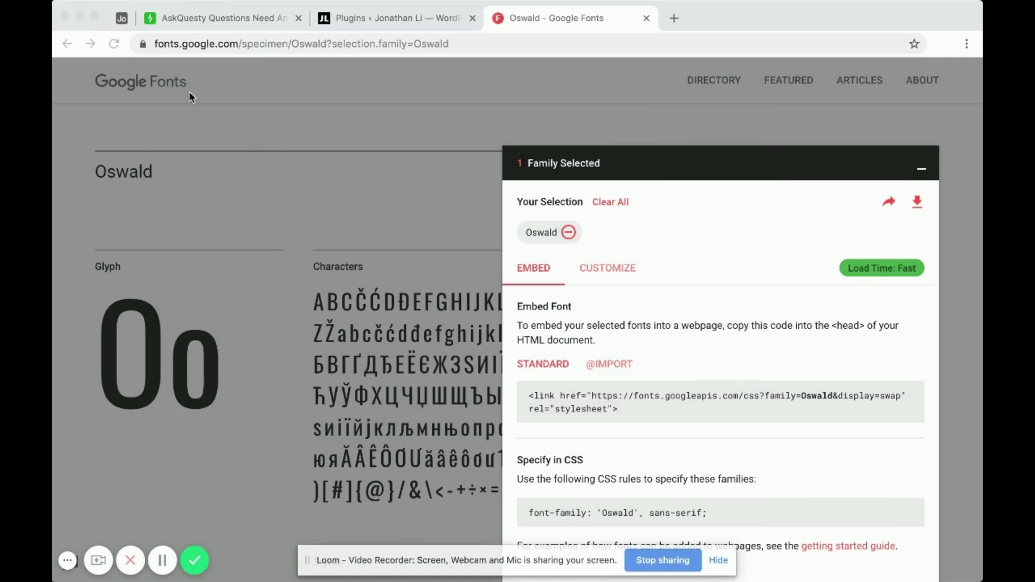
Rename the extracted Oswald (1) folder on the Desktop as Oswald
left_click(757, 20)
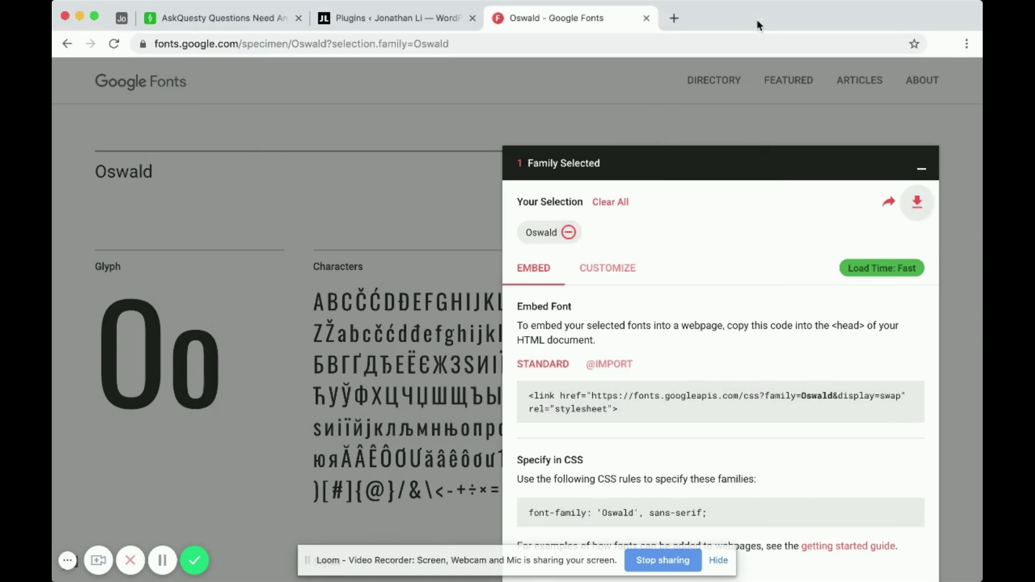
key("ctrl+alt+Left")
left_click(936, 31)
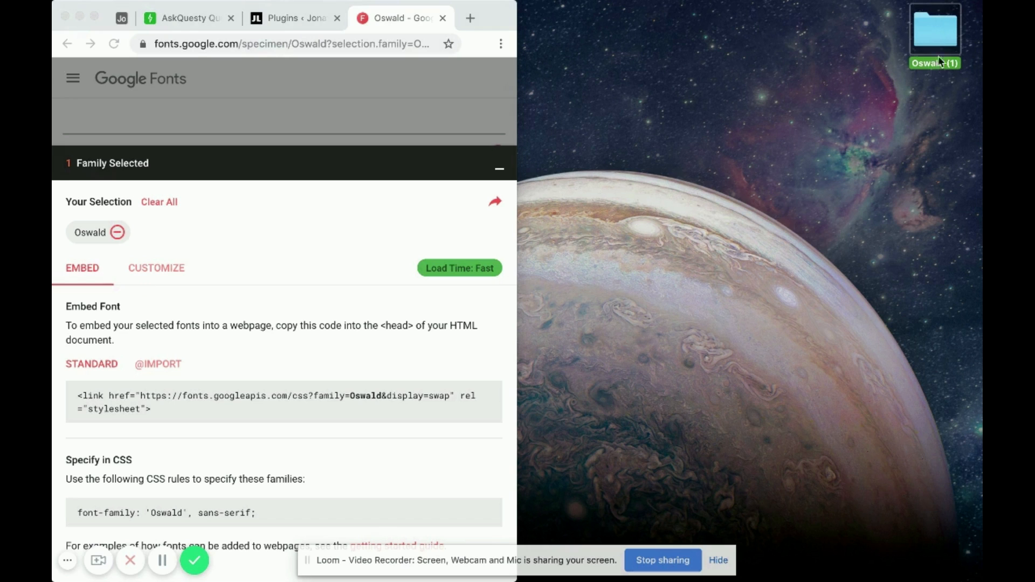
right_click(933, 29)
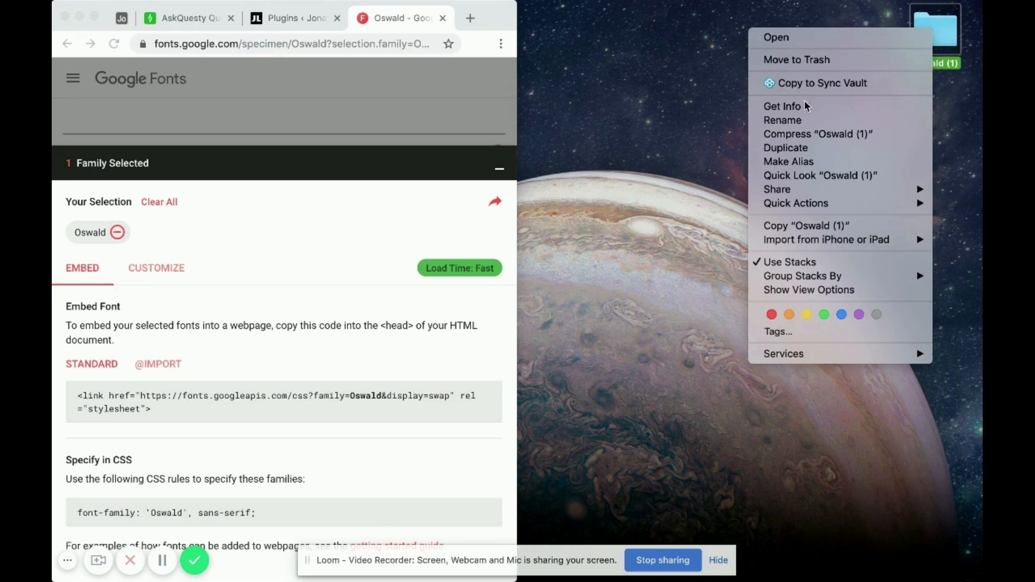
left_click(794, 120)
type("Oswald")
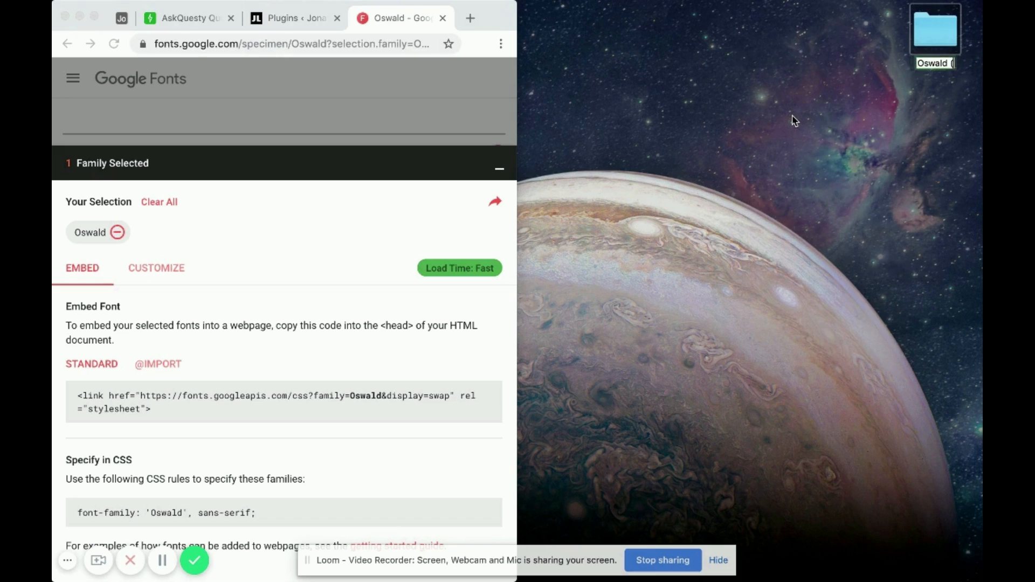
left_click(949, 80)
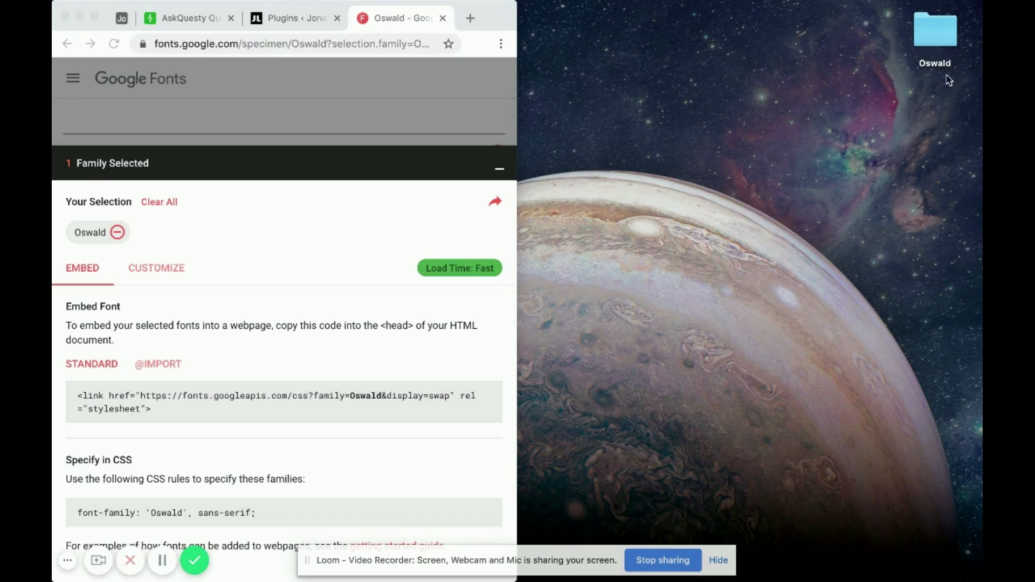
Open the Oswald folder on the Desktop, look through its font weight files, and close it
left_click(935, 30)
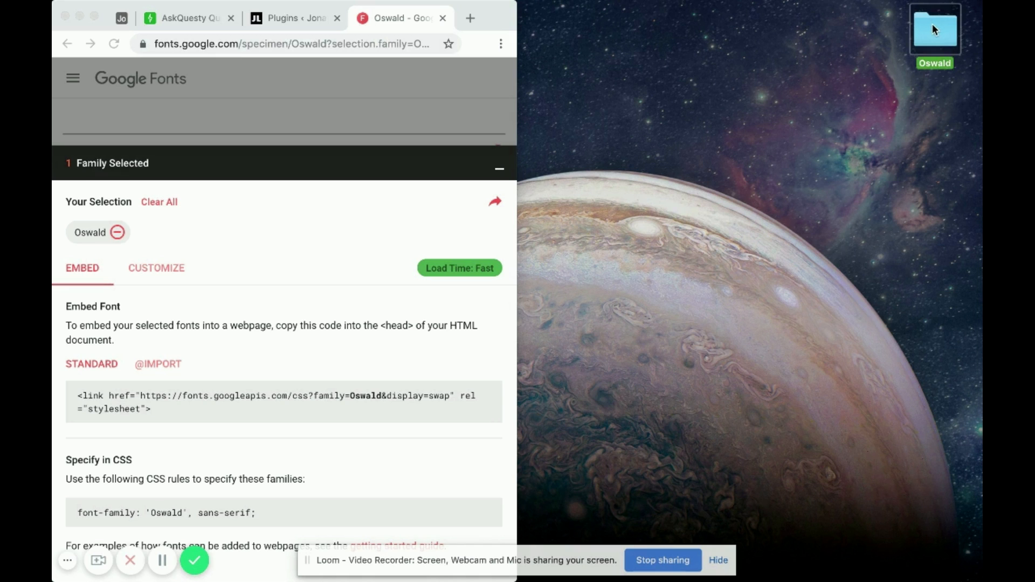
double_click(933, 25)
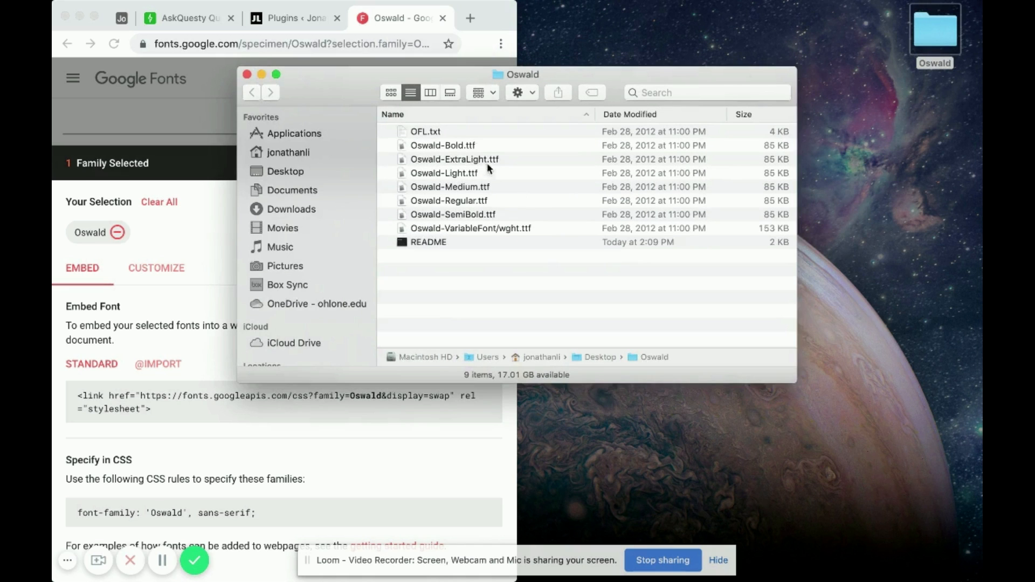
left_click(426, 131)
key("Down")
key("Down")
key("Down")
key("Down")
key("Down")
key("Down")
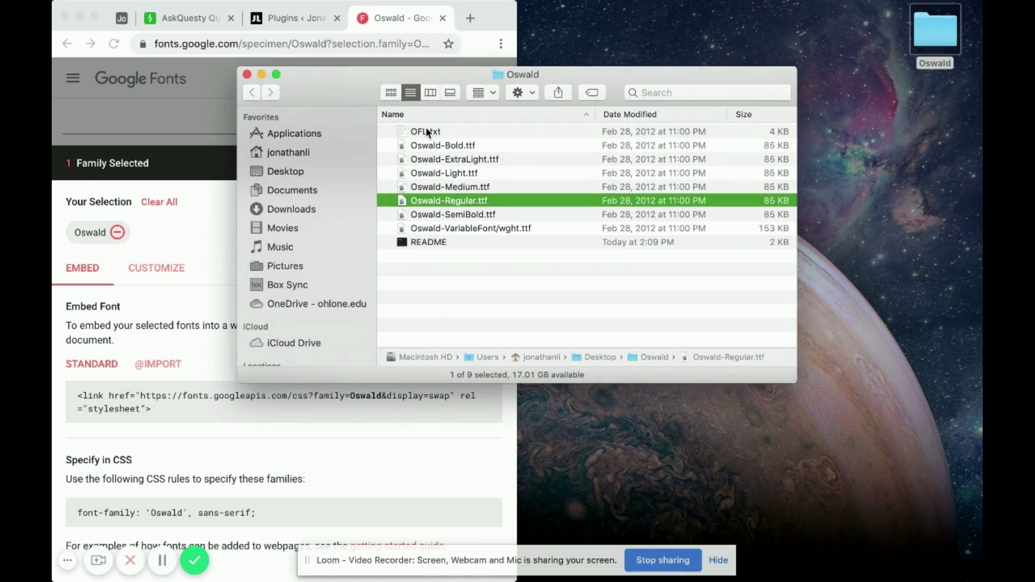
left_click(475, 255)
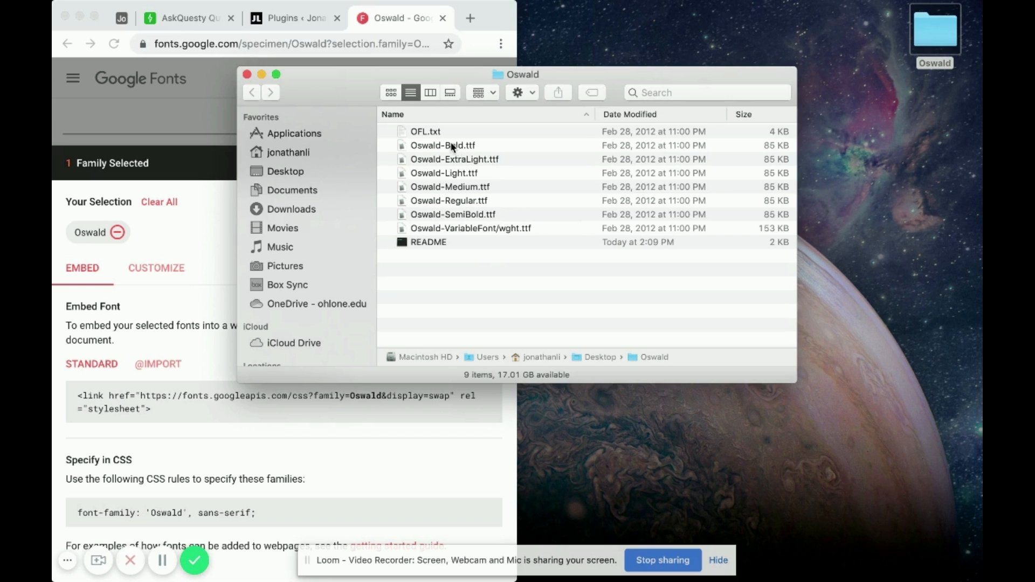
left_click(467, 146)
left_click(455, 157)
left_click(459, 173)
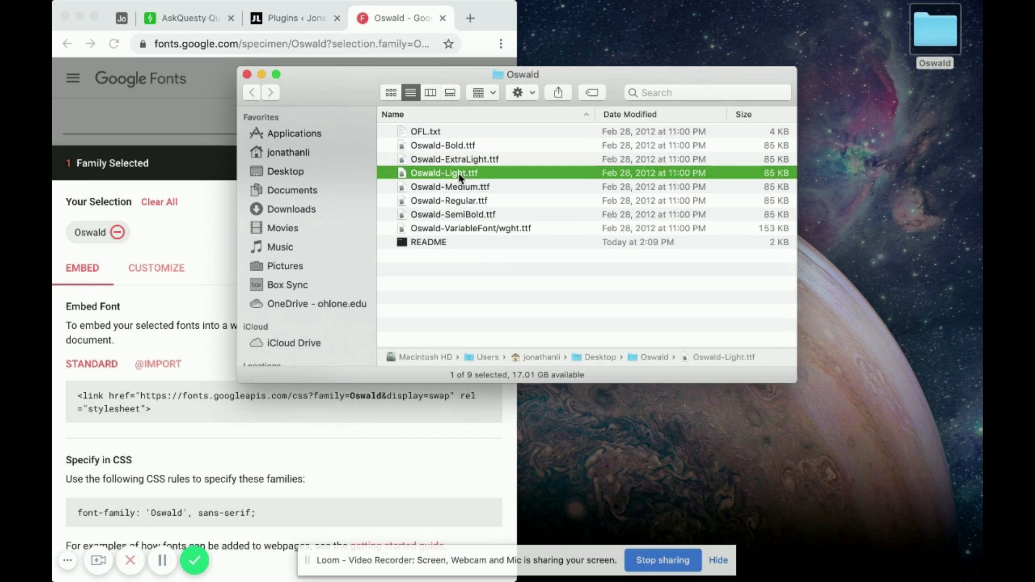
left_click(460, 201)
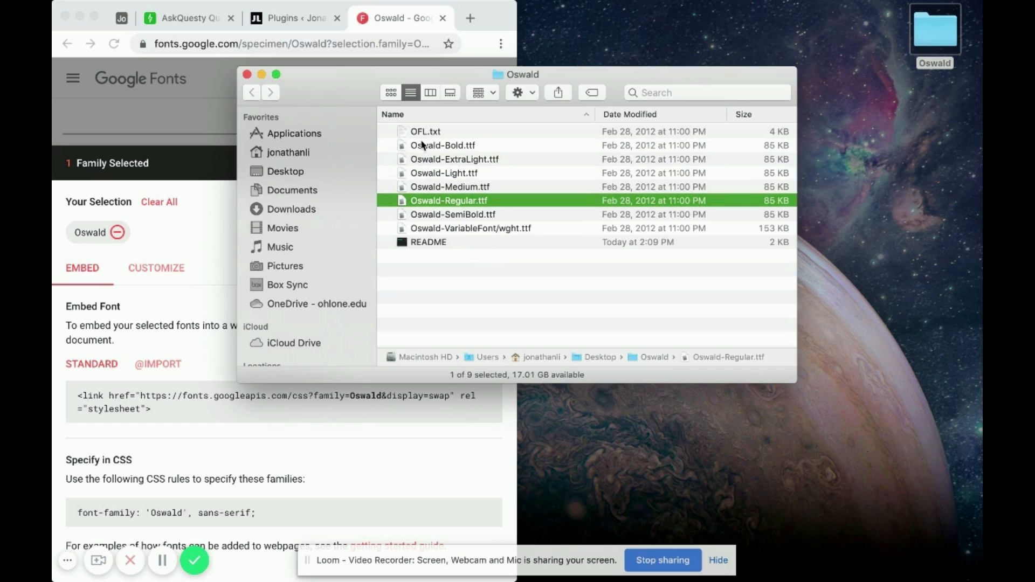
left_click_drag(300, 76, 406, 76)
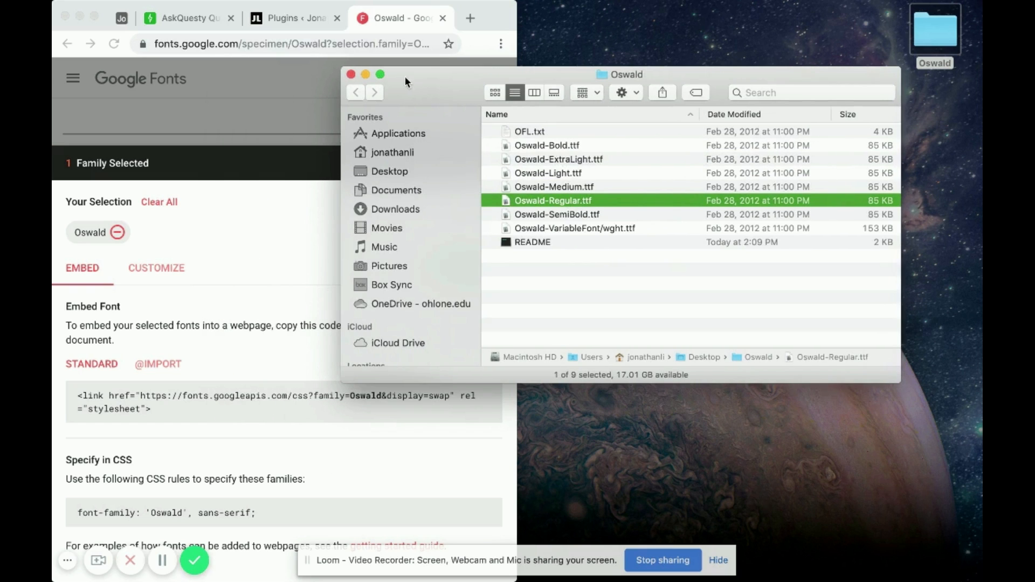
left_click(349, 74)
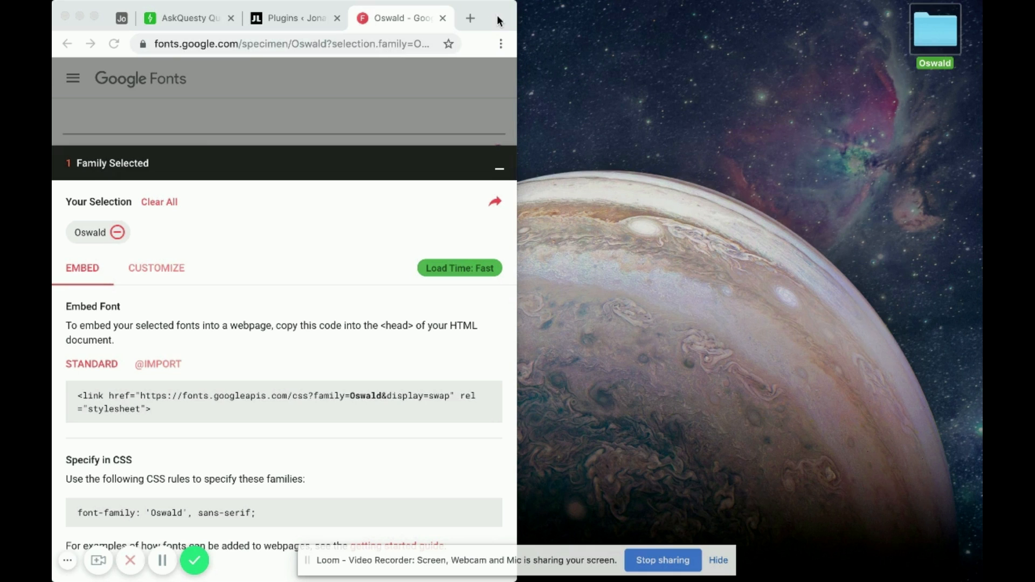
Reopen the Oswald folder to locate Oswald-Regular.ttf, then close the folder window
double_click(943, 38)
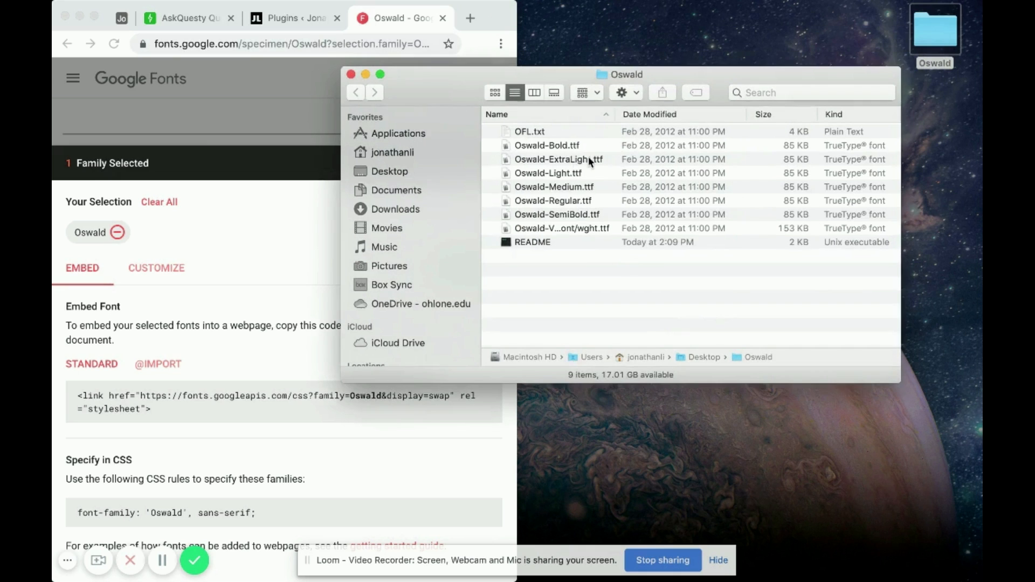
left_click(571, 202)
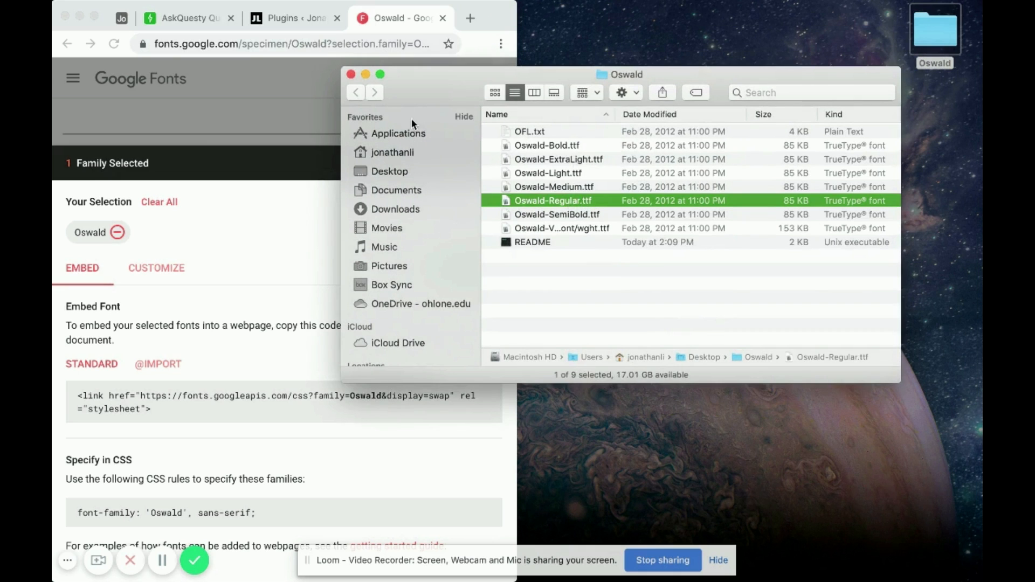
key("super+w")
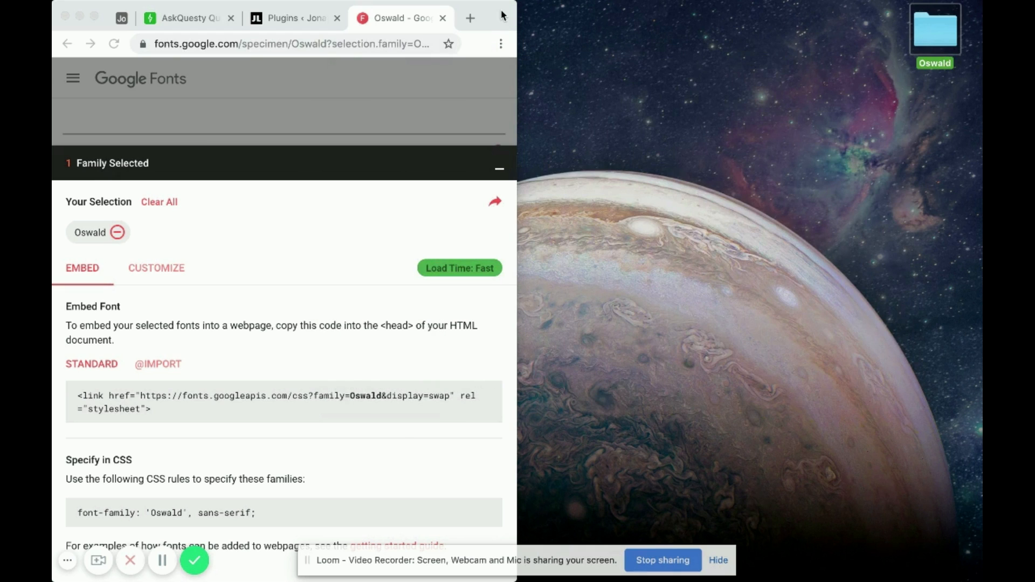
Return to the WordPress admin in the browser and open the Custom Fonts page under Appearance
double_click(501, 16)
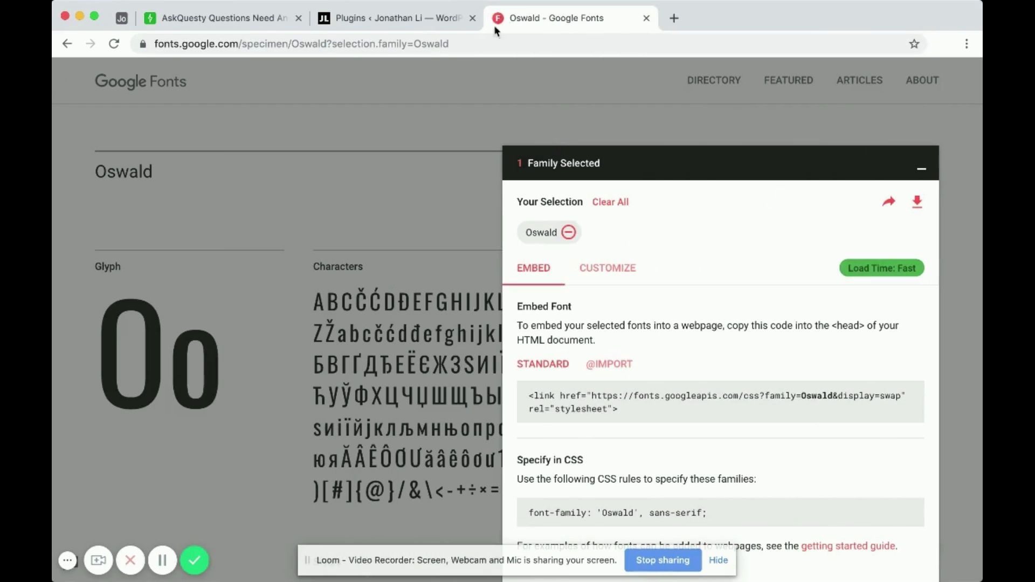
left_click(400, 24)
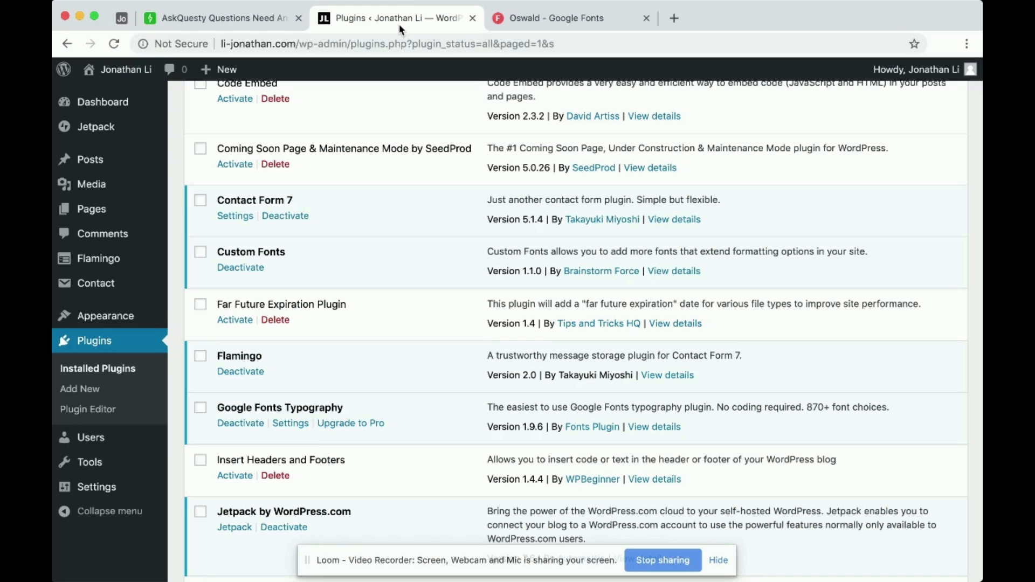
mouse_move(96, 278)
scroll(92, 291, "up", 1)
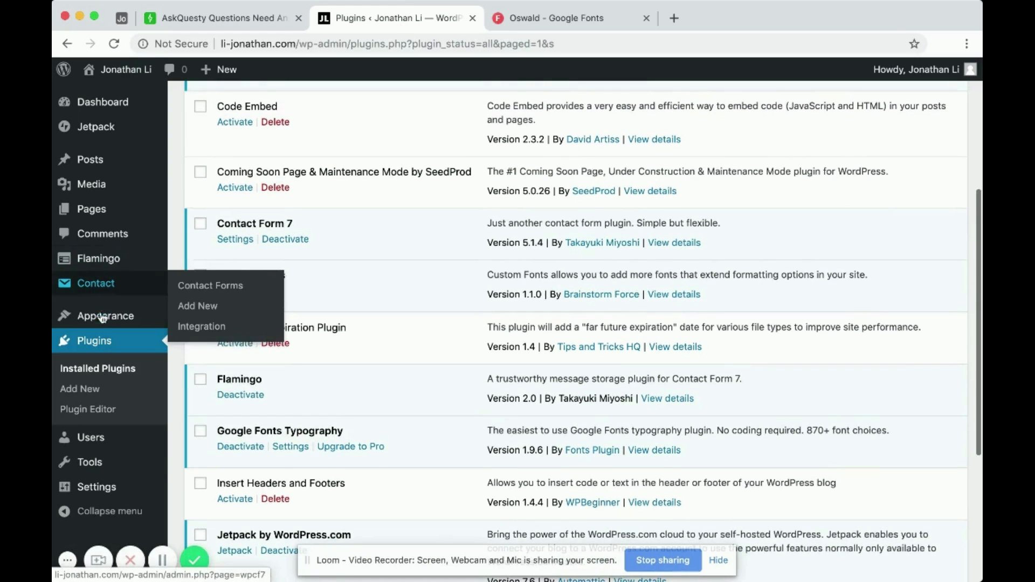
mouse_move(97, 319)
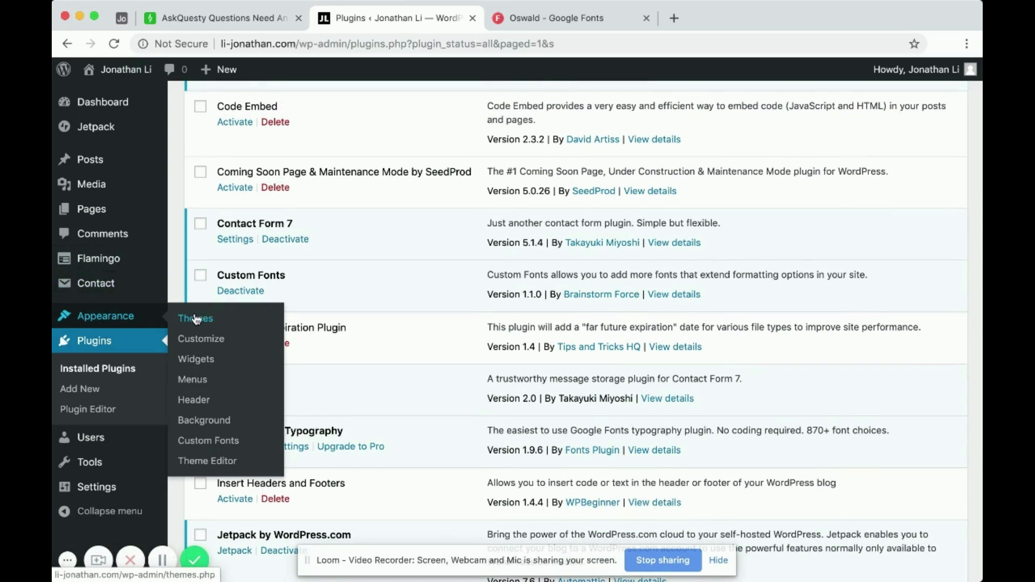
left_click(198, 442)
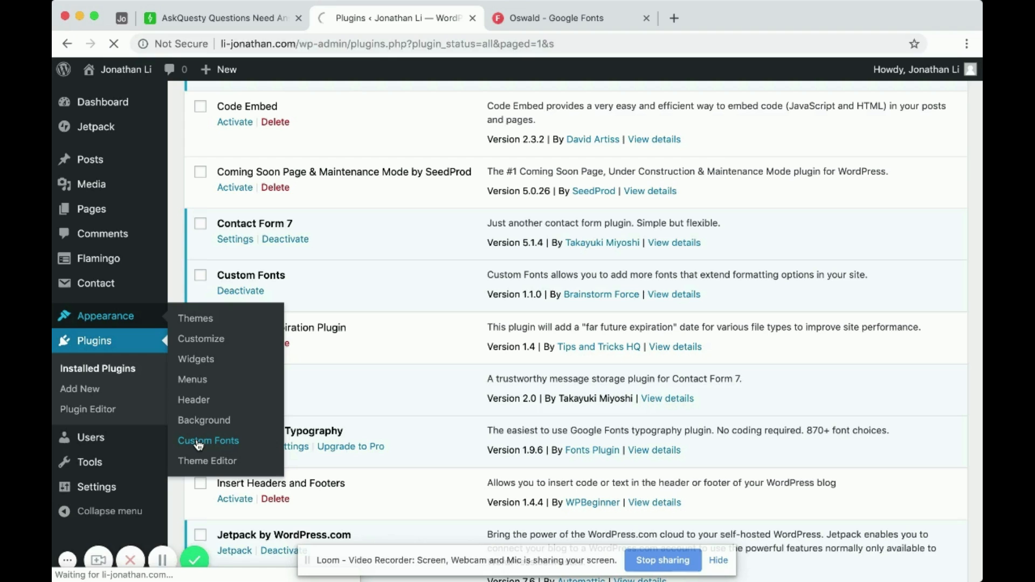
Enter Oswald Regular as the name of the new font
scroll(385, 322, "down", 5)
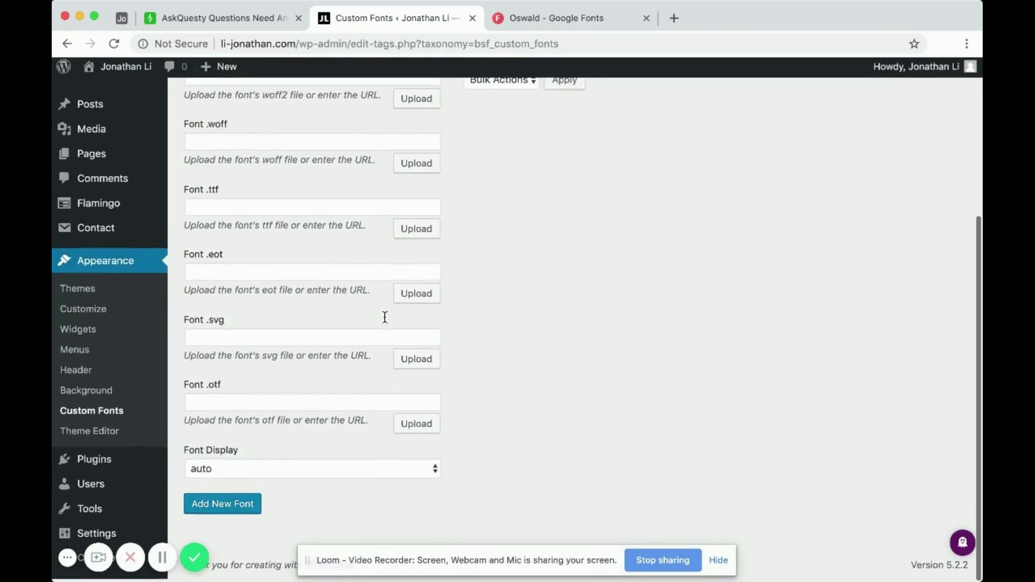
scroll(386, 322, "up", 5)
scroll(385, 322, "down", 3)
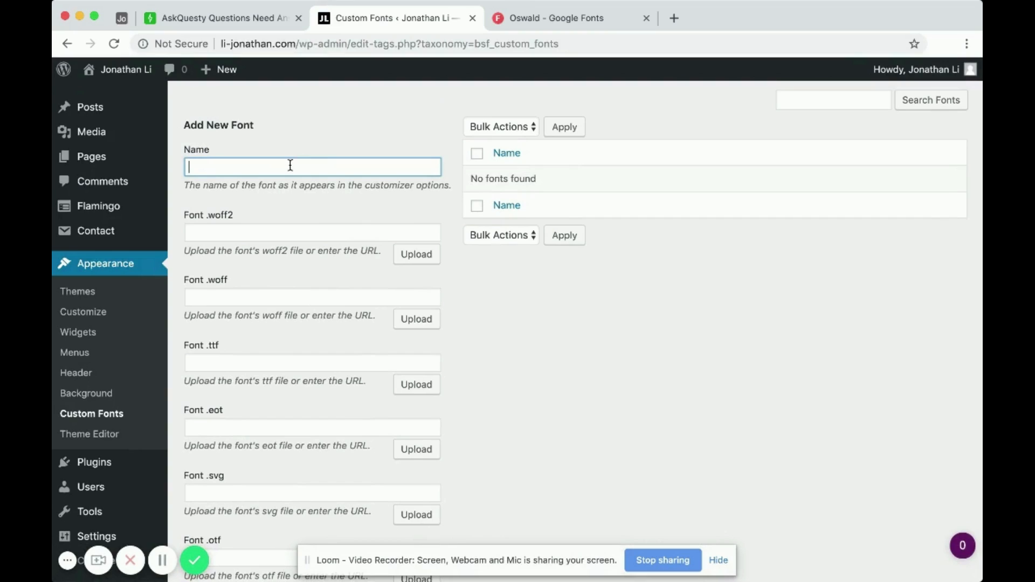
type("Oswald Regular")
Examine the Add New Font form's upload fields for each font file format
scroll(493, 335, "down", 3)
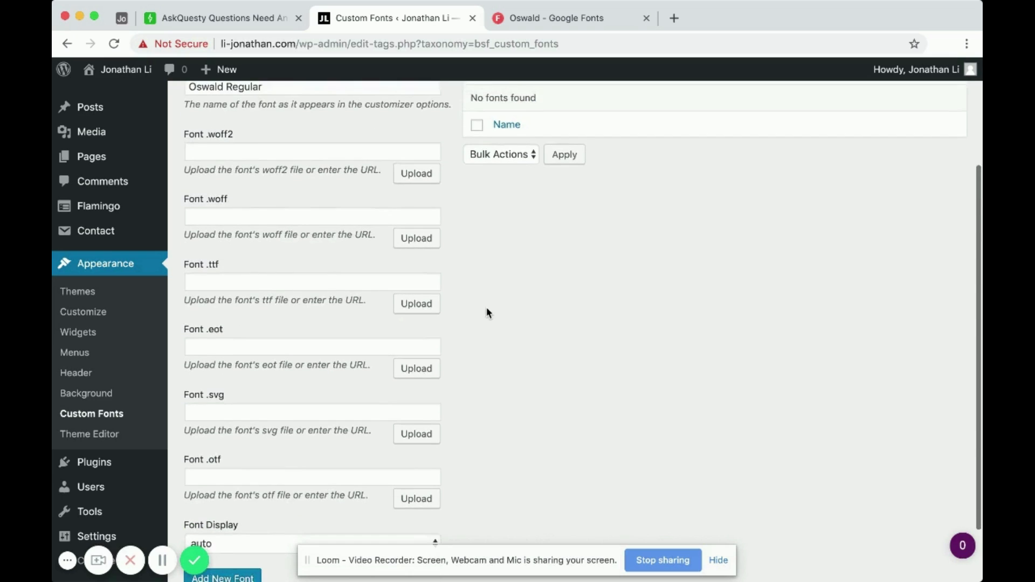
scroll(485, 310, "down", 3)
scroll(487, 313, "up", 4)
scroll(460, 292, "down", 1)
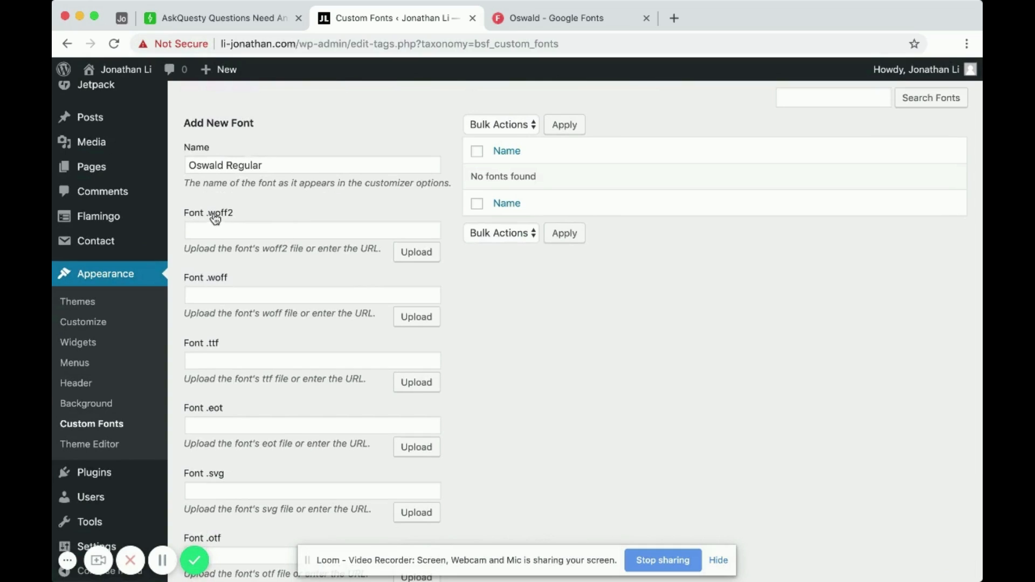
scroll(229, 217, "down", 3)
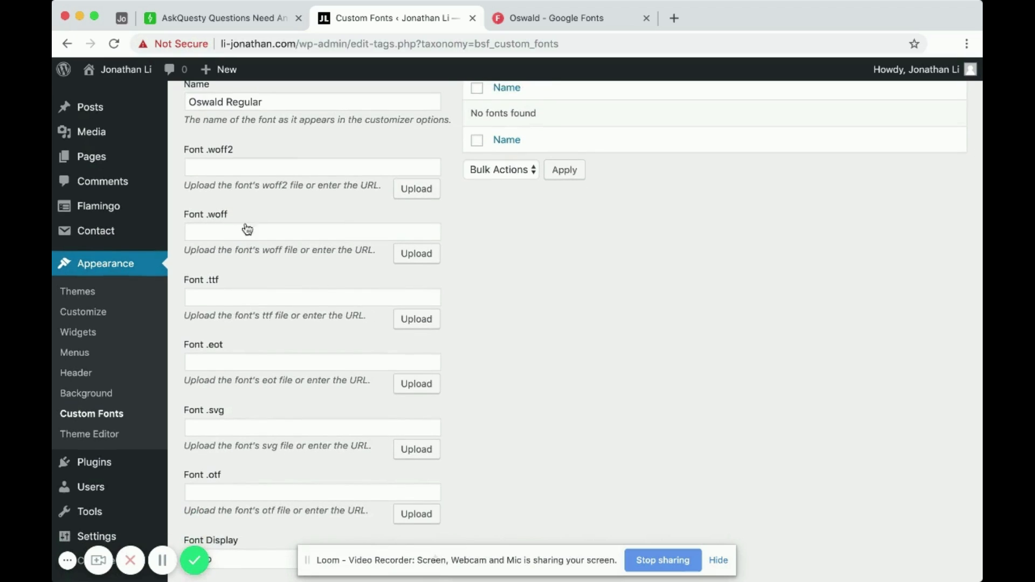
scroll(248, 226, "down", 1)
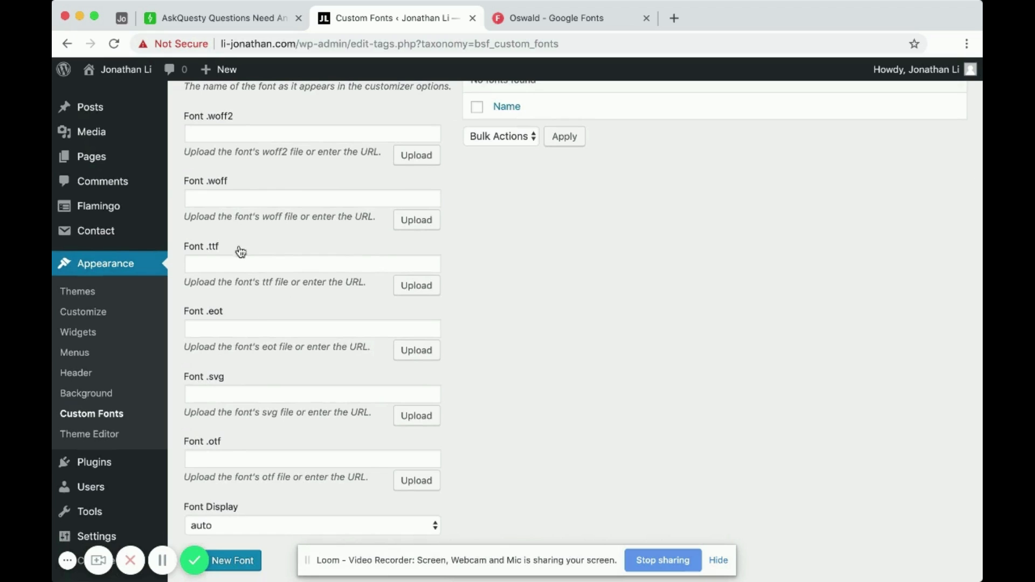
scroll(234, 372, "down", 3)
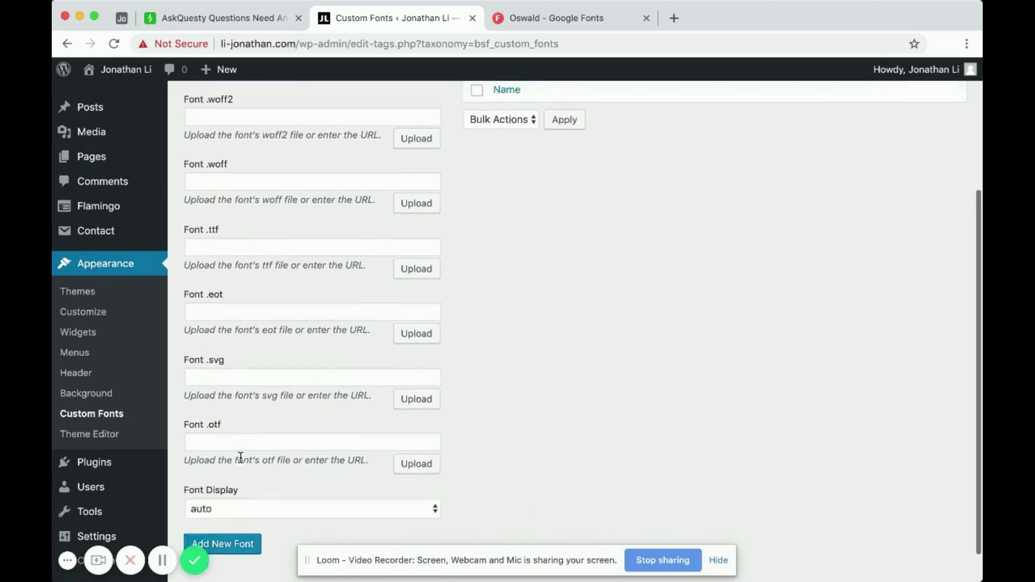
scroll(242, 462, "up", 5)
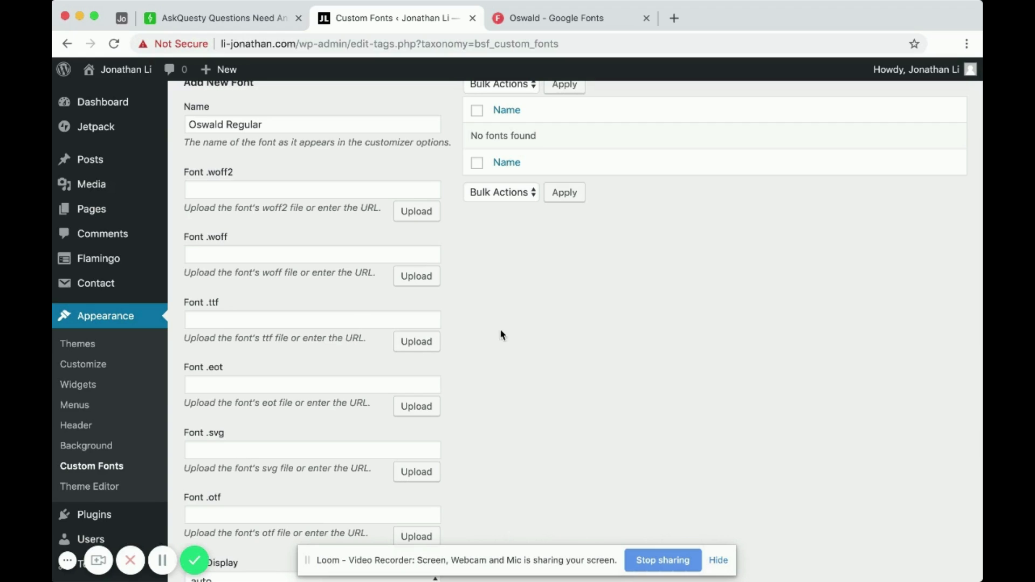
Start a new file upload for the Font .ttf field and browse to the Desktop's Oswald folder
left_click(423, 346)
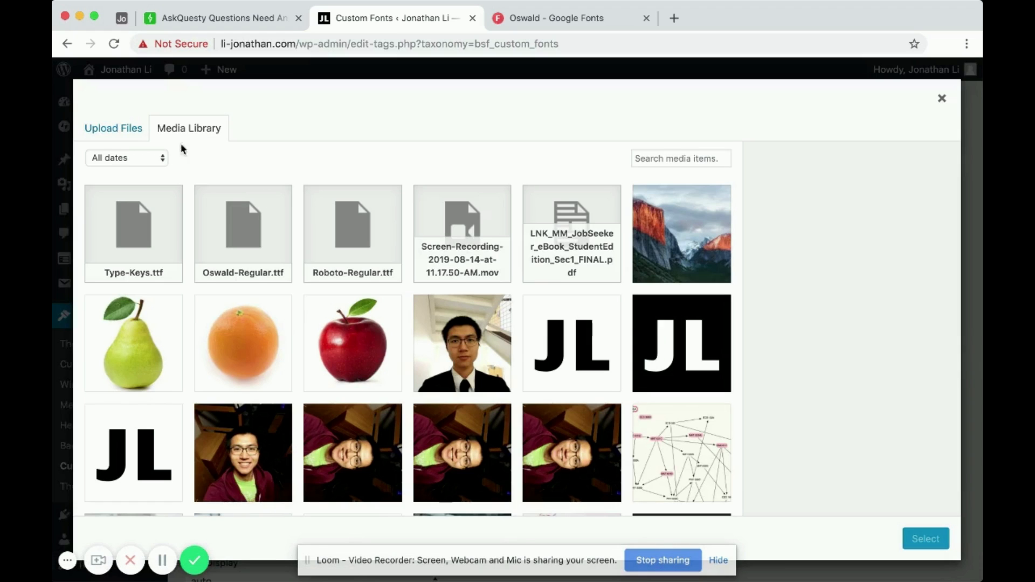
left_click(120, 131)
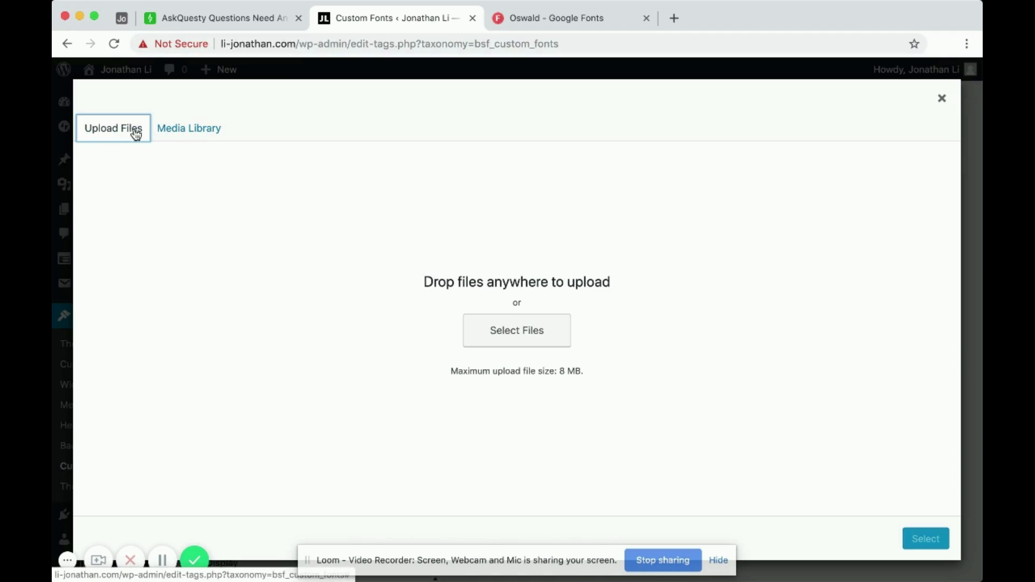
left_click(508, 328)
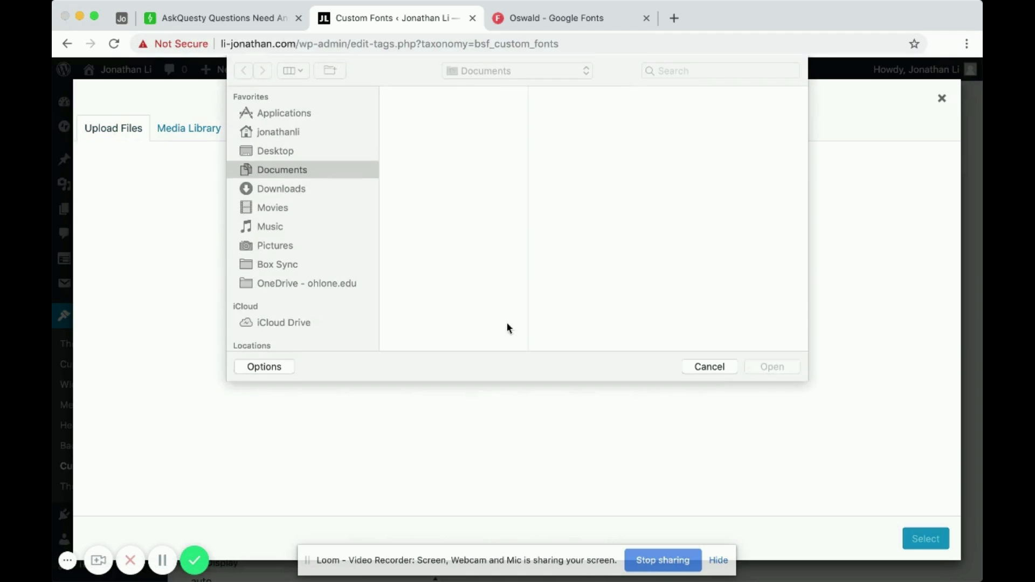
left_click(318, 149)
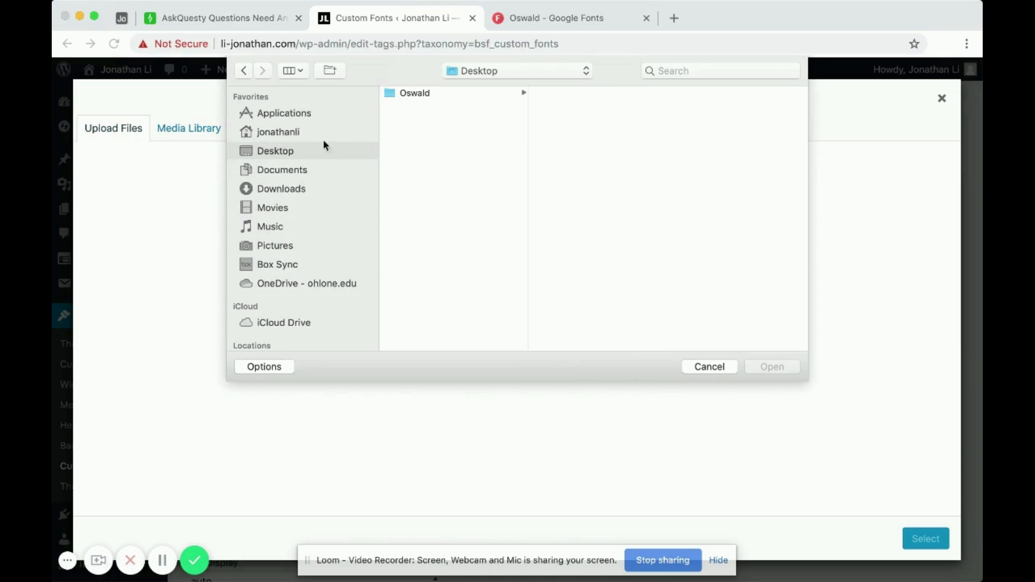
left_click(424, 95)
left_click(587, 159)
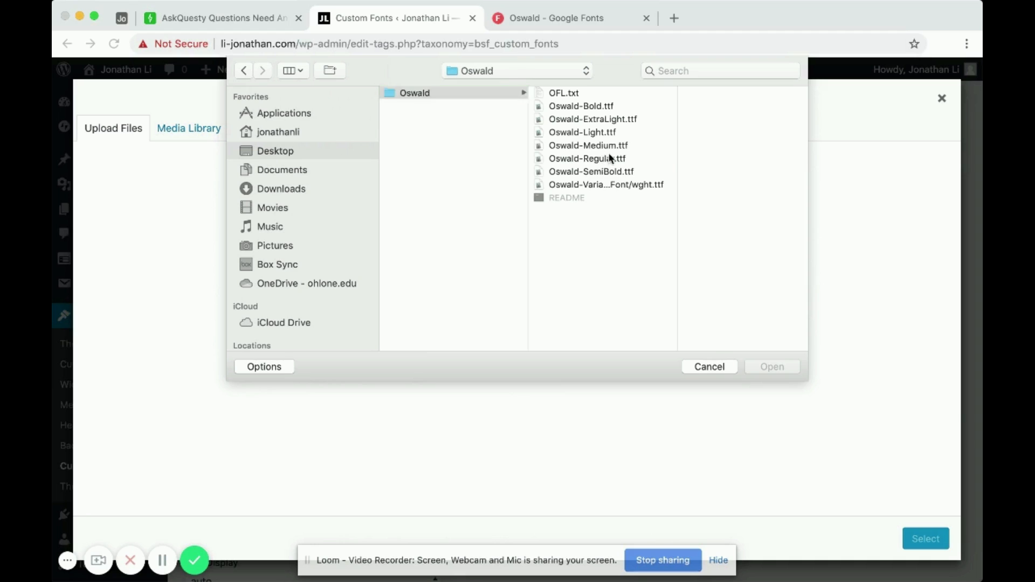
key("Up")
key("Up")
key("Up")
key("Up")
key("Up")
key("Down")
key("Down")
key("Down")
key("Down")
key("Down")
key("Down")
key("Down")
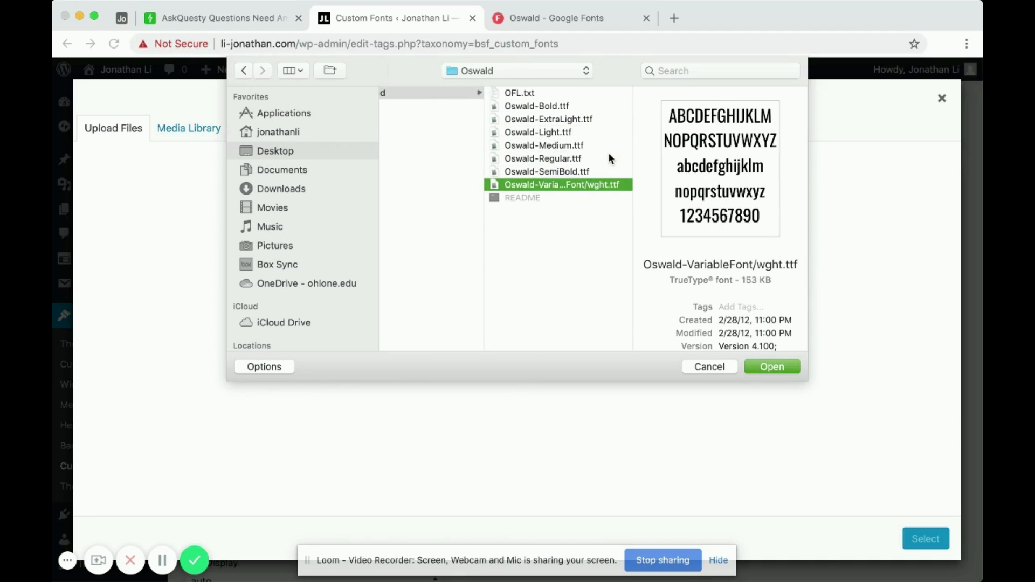
key("Up")
key("Down")
key("Up")
key("Up")
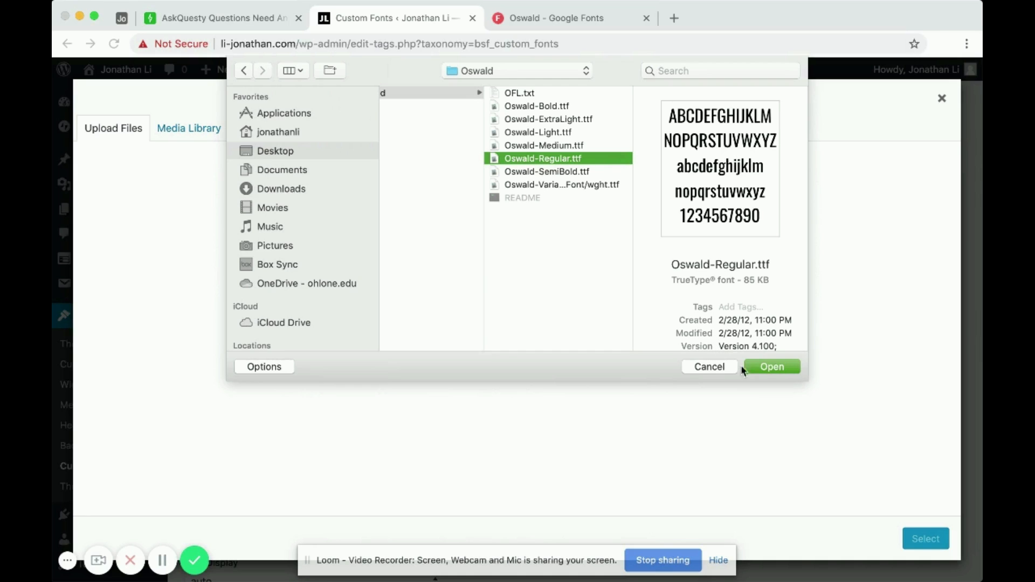
left_click(710, 367)
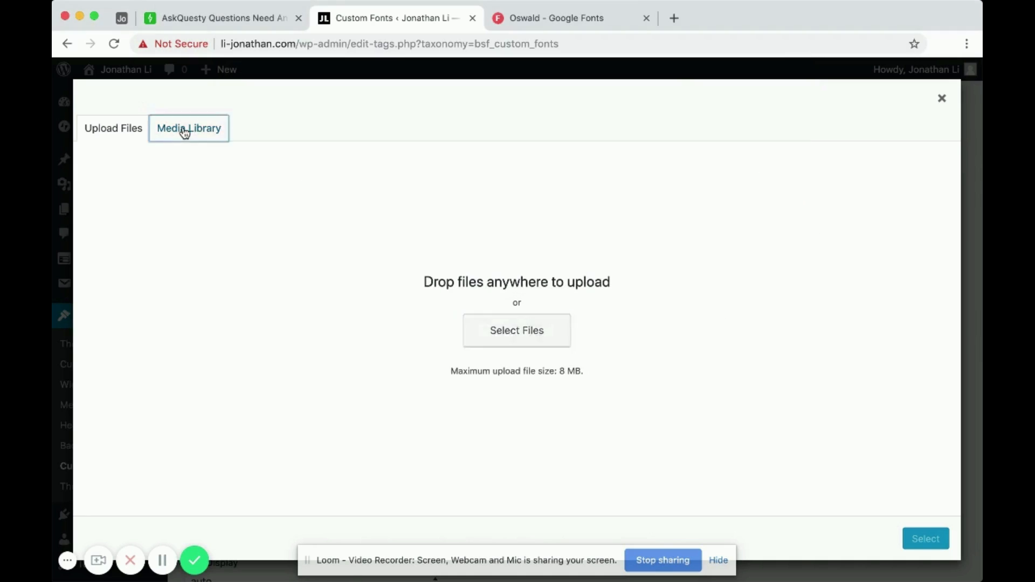
Choose the existing Oswald-Regular.ttf from the Media Library as the Font .ttf file
left_click(185, 131)
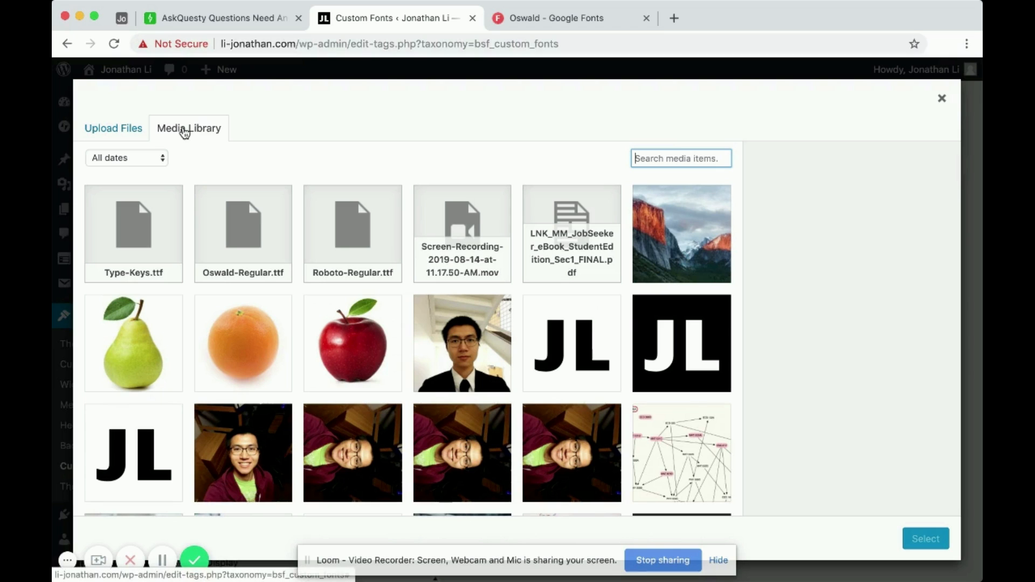
left_click(253, 222)
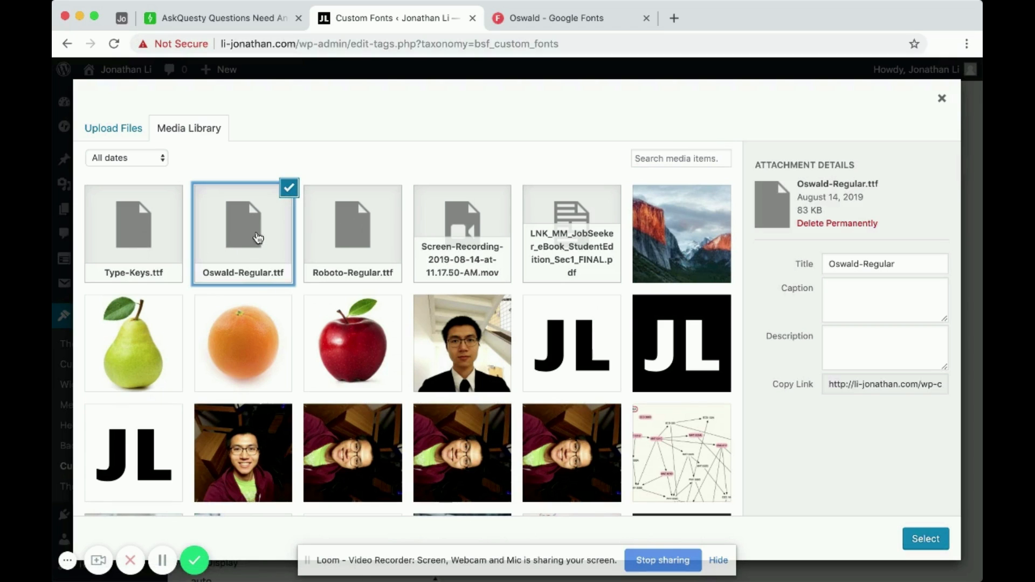
left_click(937, 542)
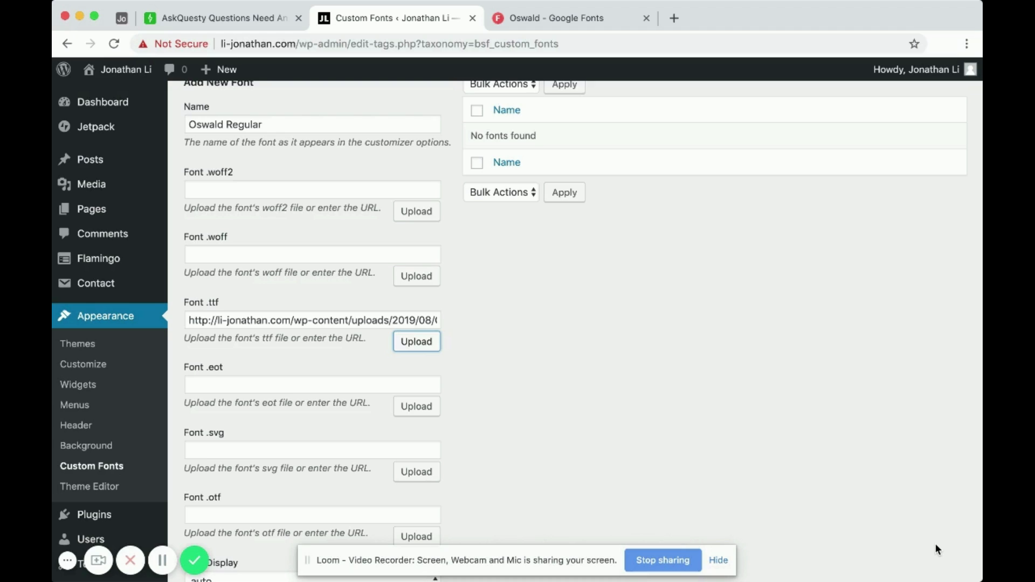
Check the font's name and .ttf URL, and add the new Oswald Regular font with Font Display left on auto
scroll(721, 400, "up", 3)
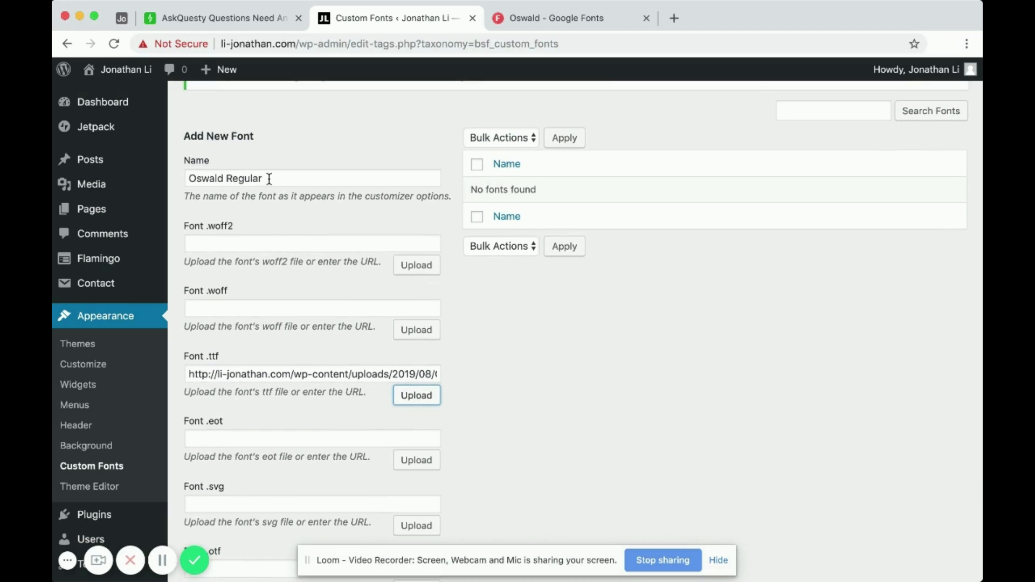
left_click_drag(270, 175, 166, 179)
left_click_drag(301, 373, 211, 374)
left_click(328, 373)
scroll(387, 388, "down", 5)
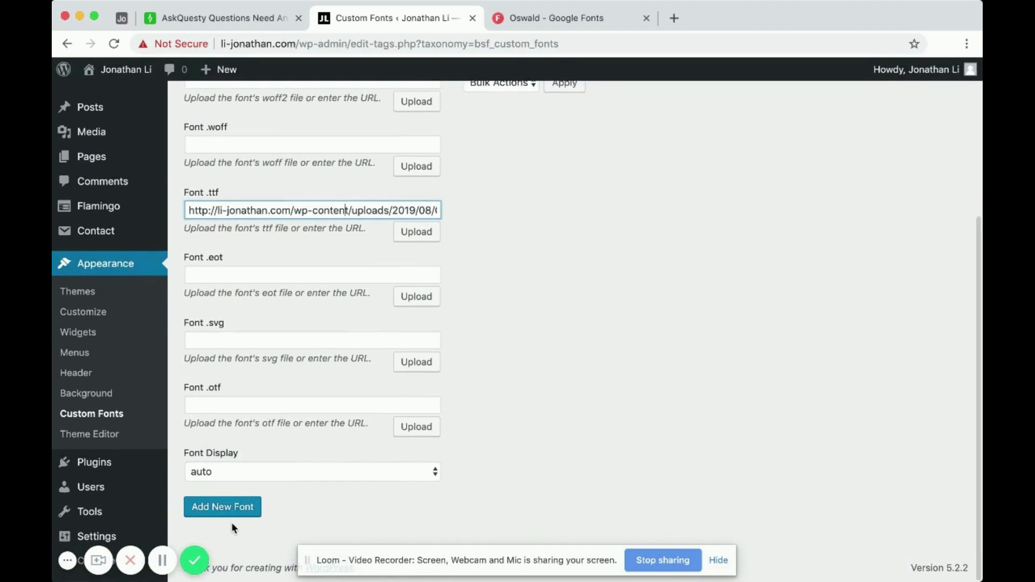
left_click(231, 509)
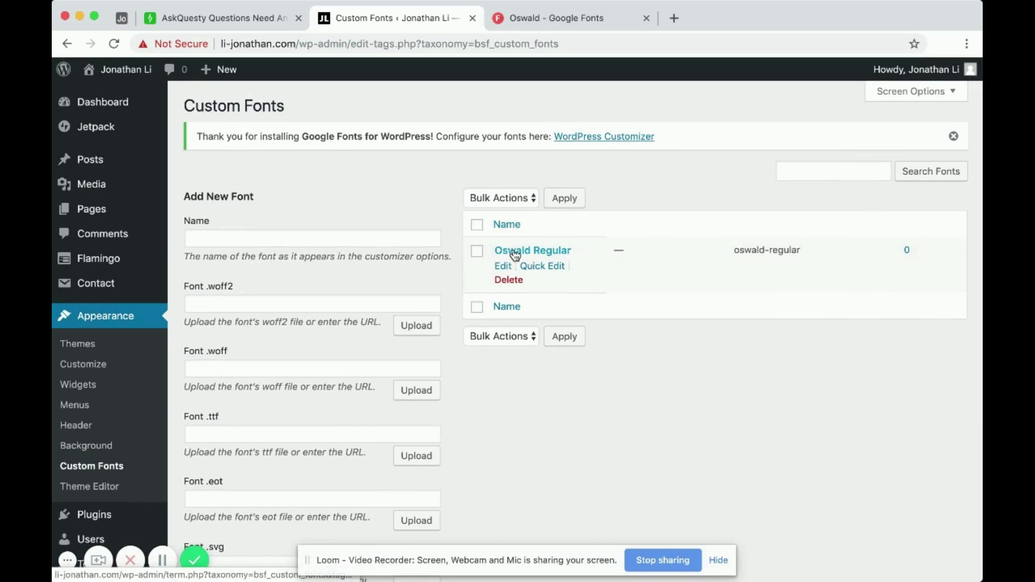
Close the Google Fonts page and open the website's home page in a new browser tab
left_click(577, 21)
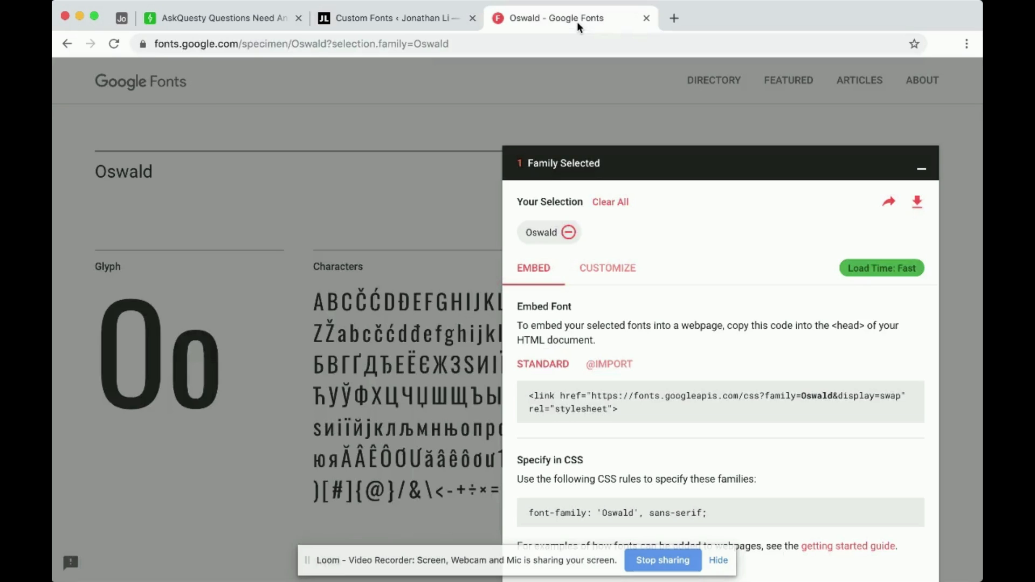
key("super+w")
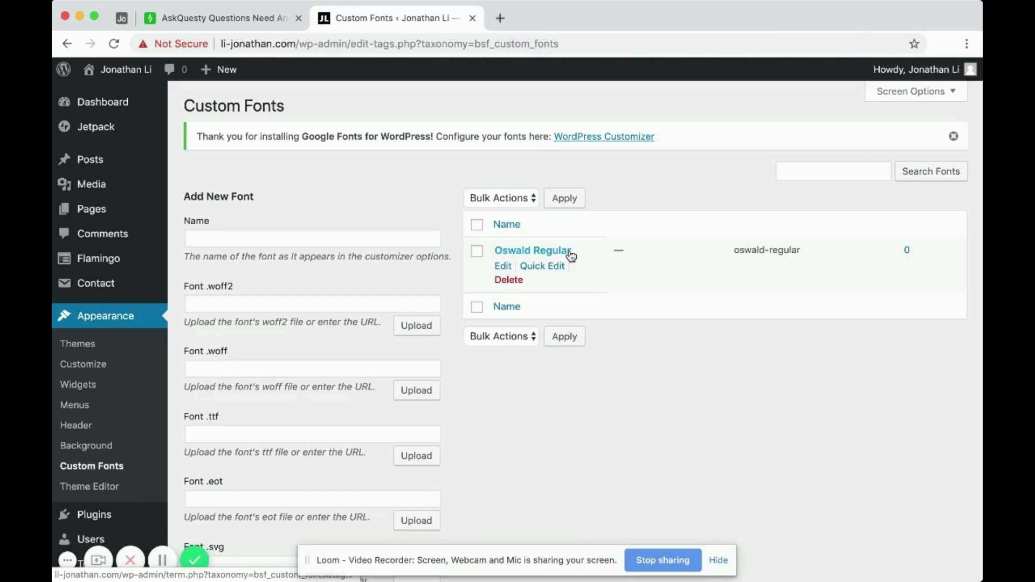
left_click(501, 18)
type("li")
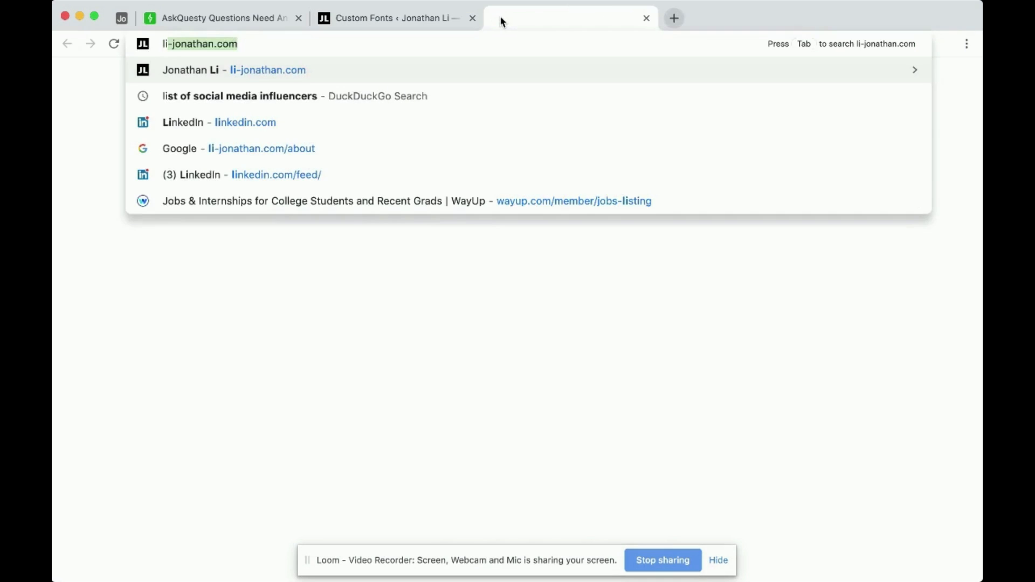
key("Return")
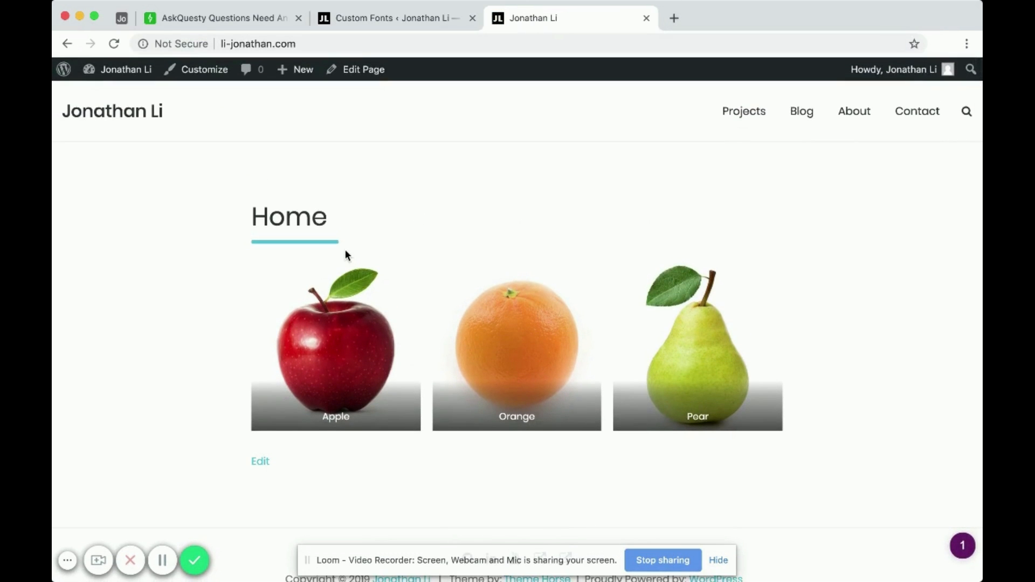
Inspect the "Home" page heading in the browser's developer tools
left_click_drag(255, 216, 326, 215)
left_click(326, 215)
left_click_drag(256, 214, 357, 212)
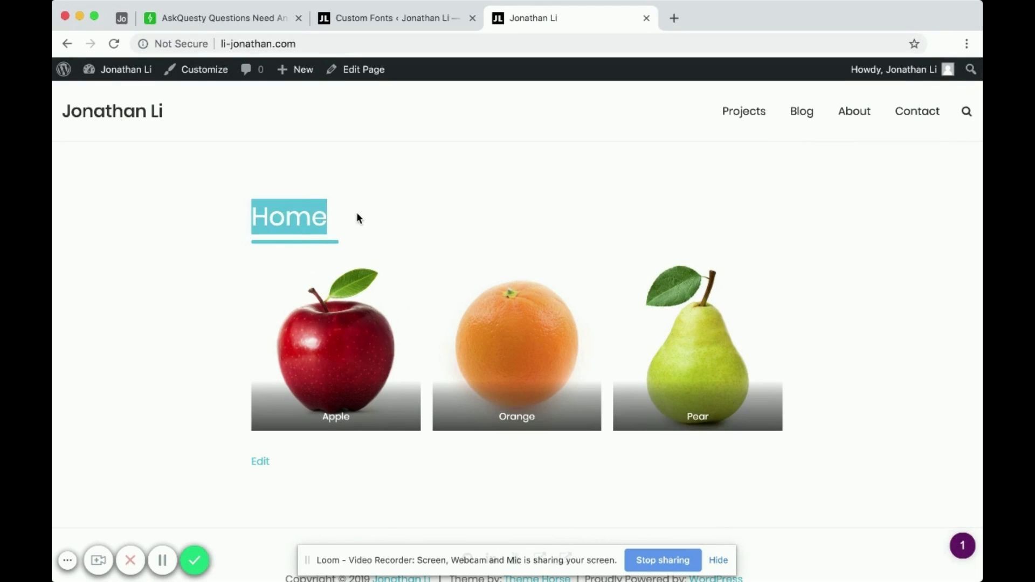
left_click(312, 211)
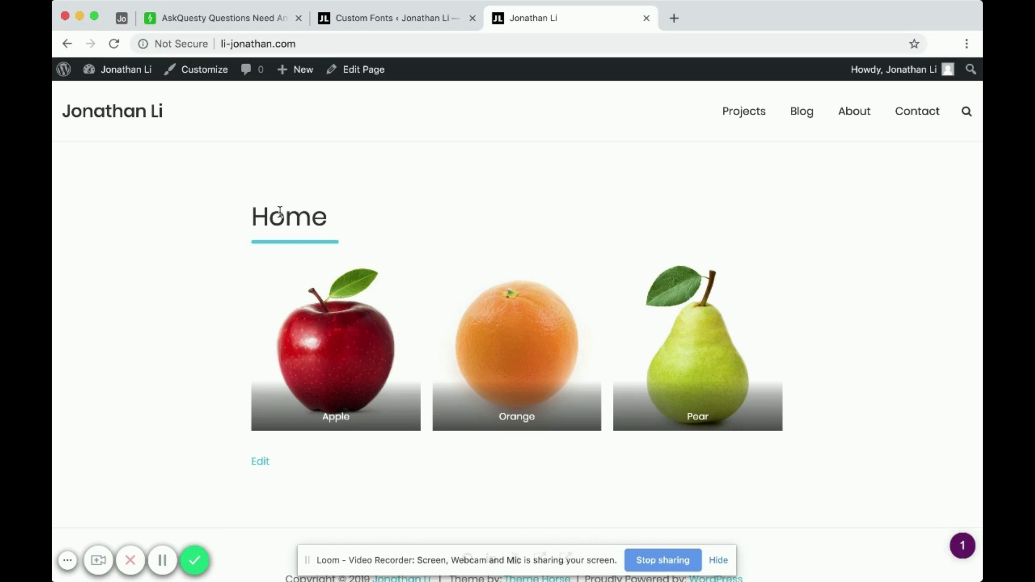
right_click(280, 211)
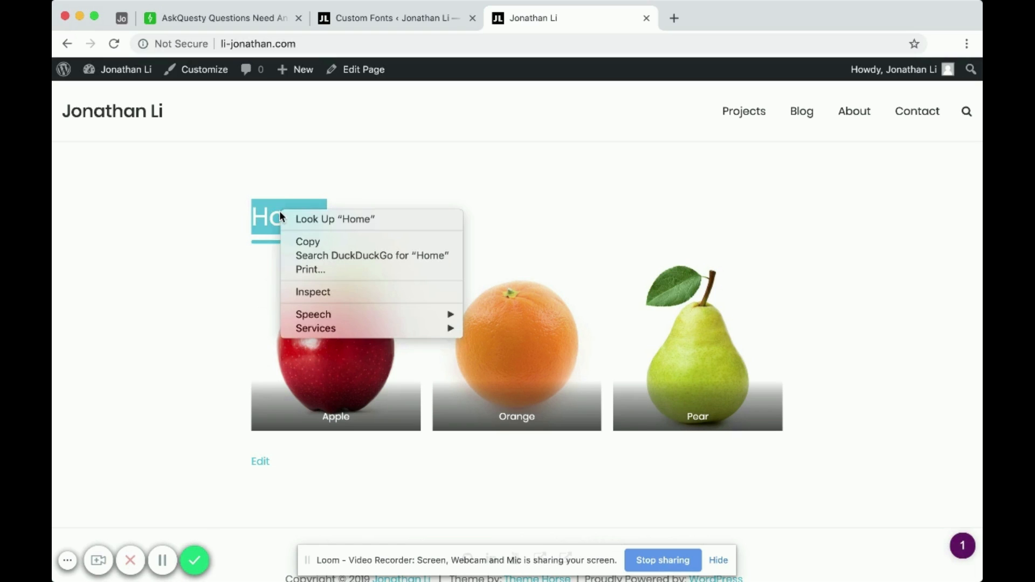
left_click(312, 292)
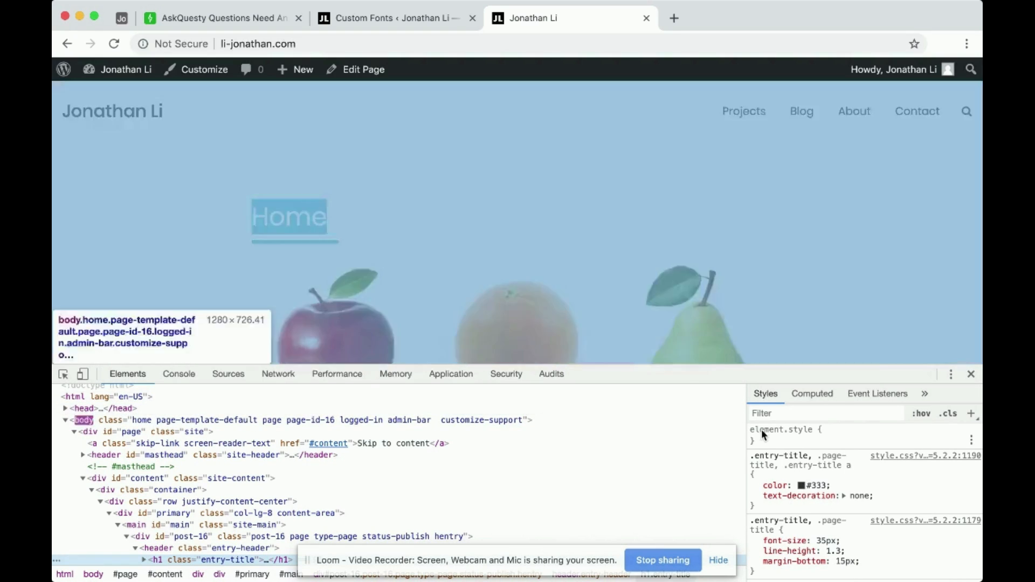
Add the inline style font-family: "Oswald Regular" to the inspected h1 entry-title heading
left_click(791, 436)
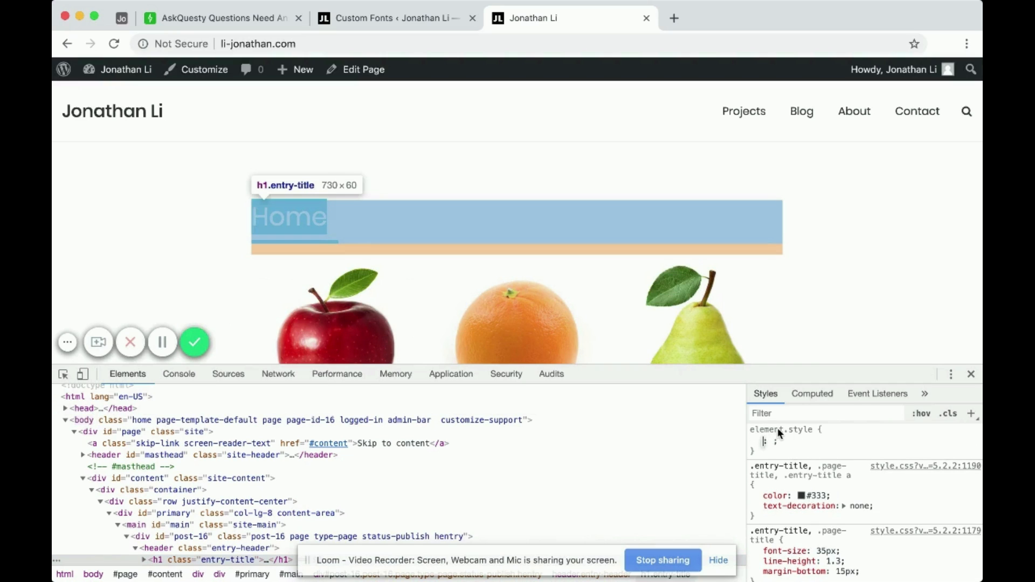
type("font-")
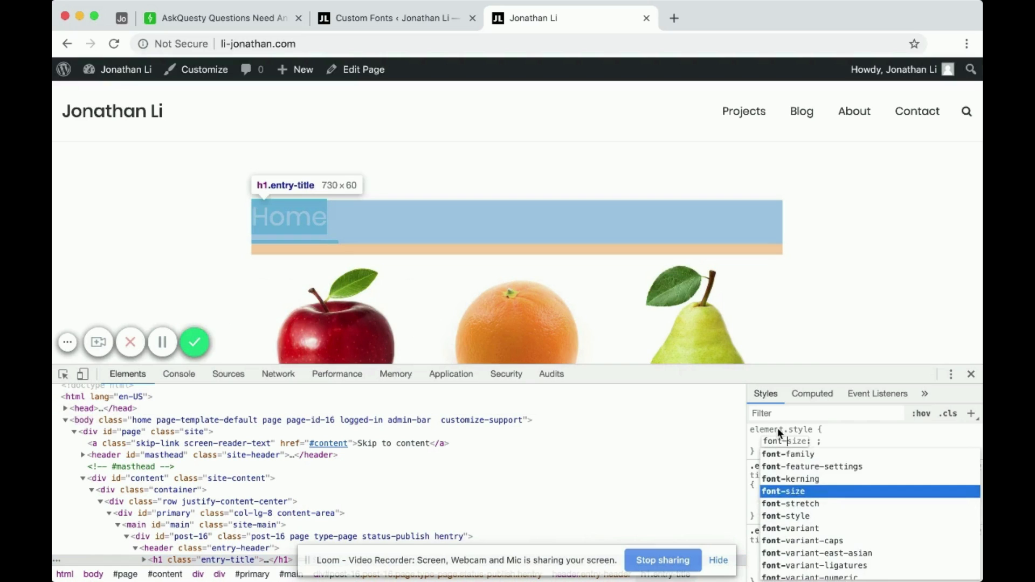
type("family")
key("Tab")
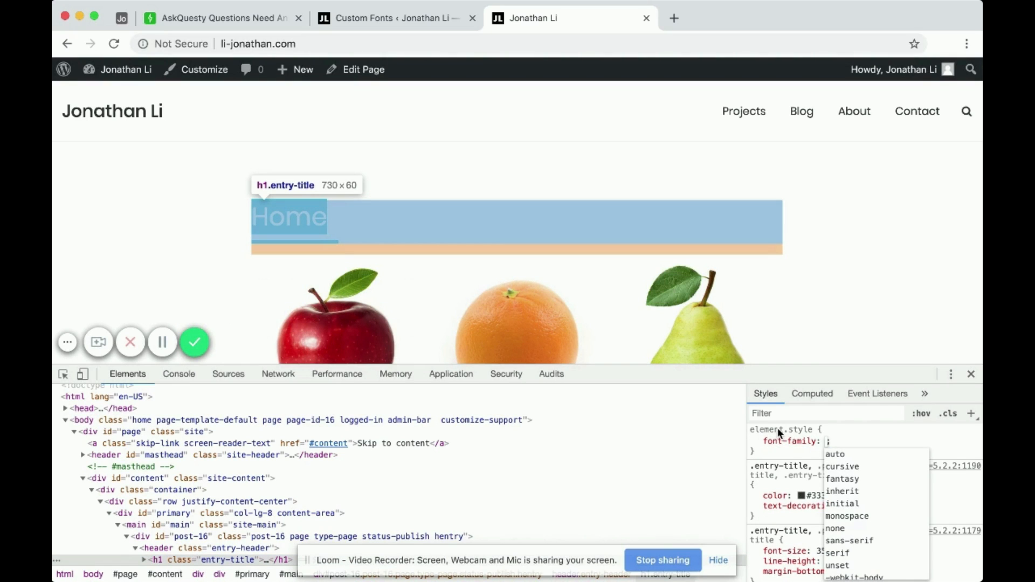
type("\"")
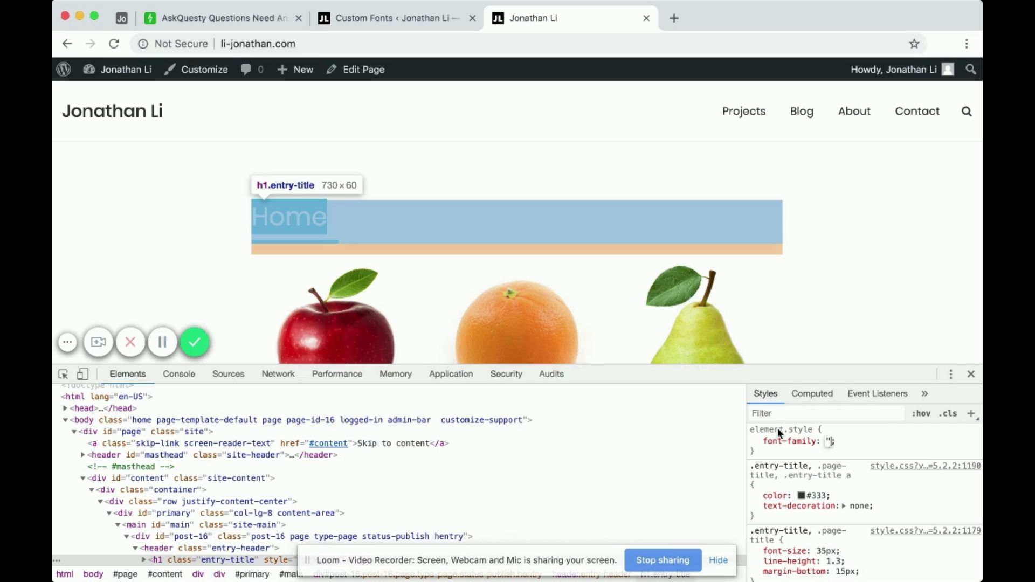
type("Oswald R")
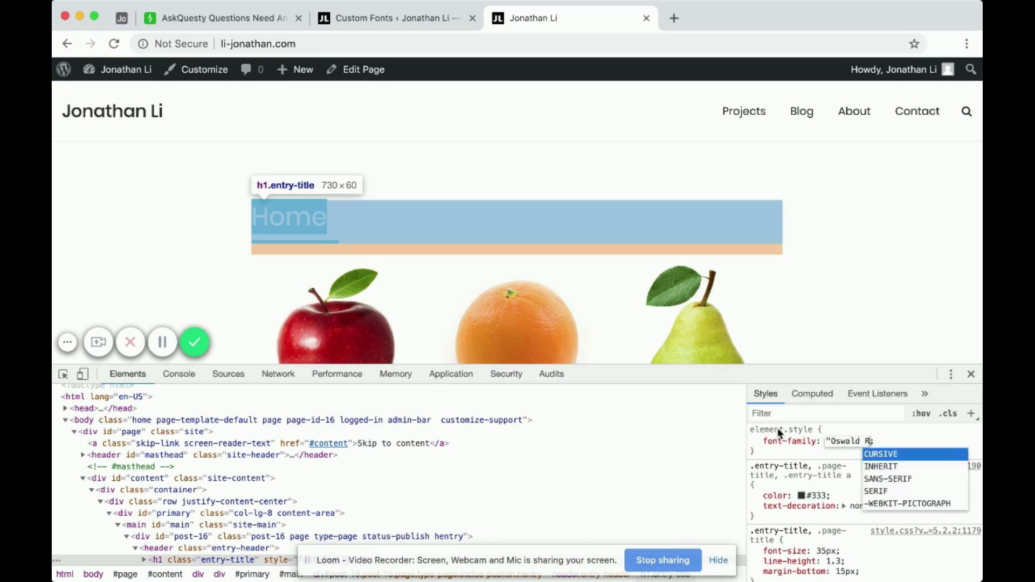
type("egular\"")
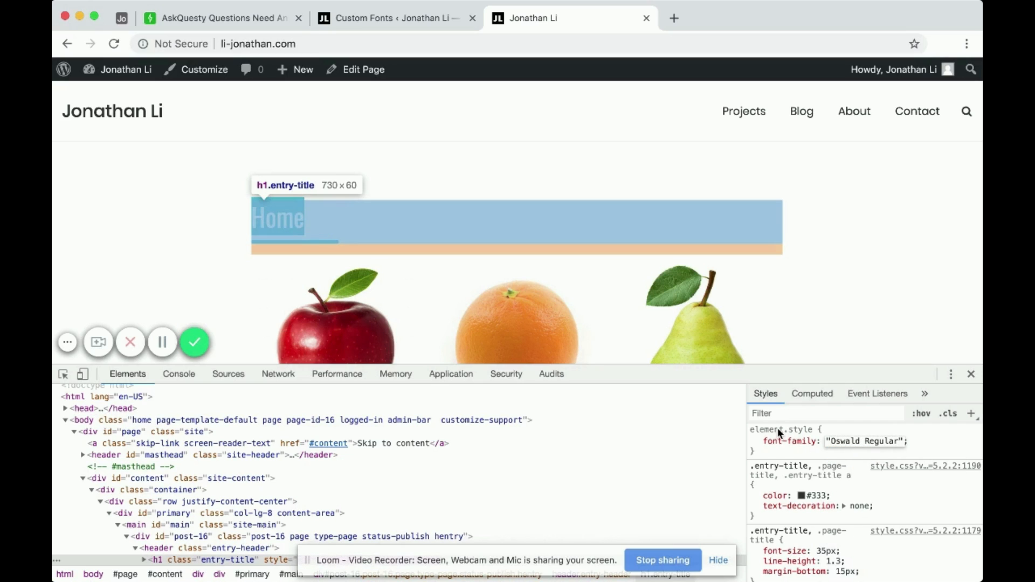
key("Return")
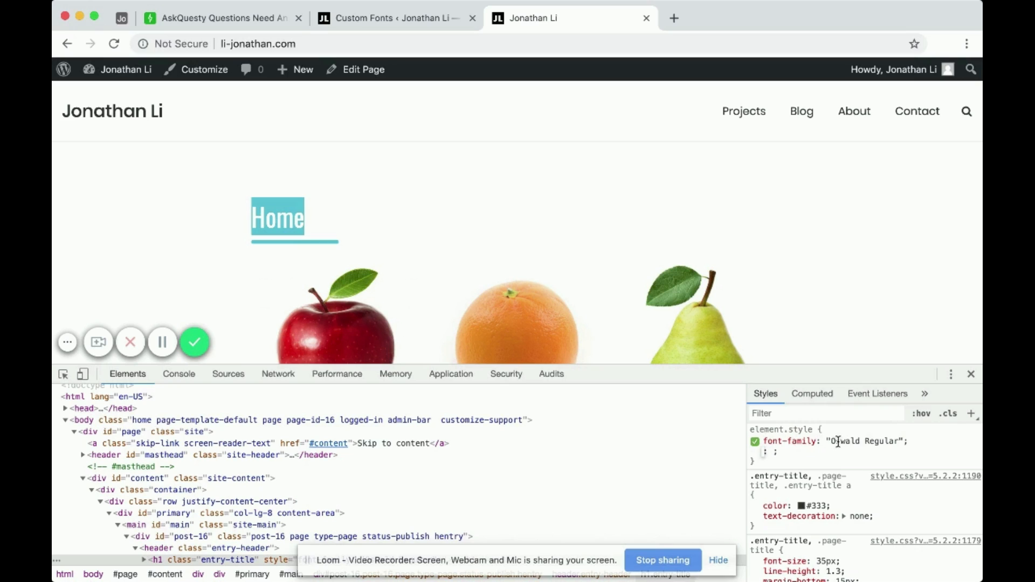
Examine how the "Home" heading's lettering renders with the applied font
left_click(320, 222)
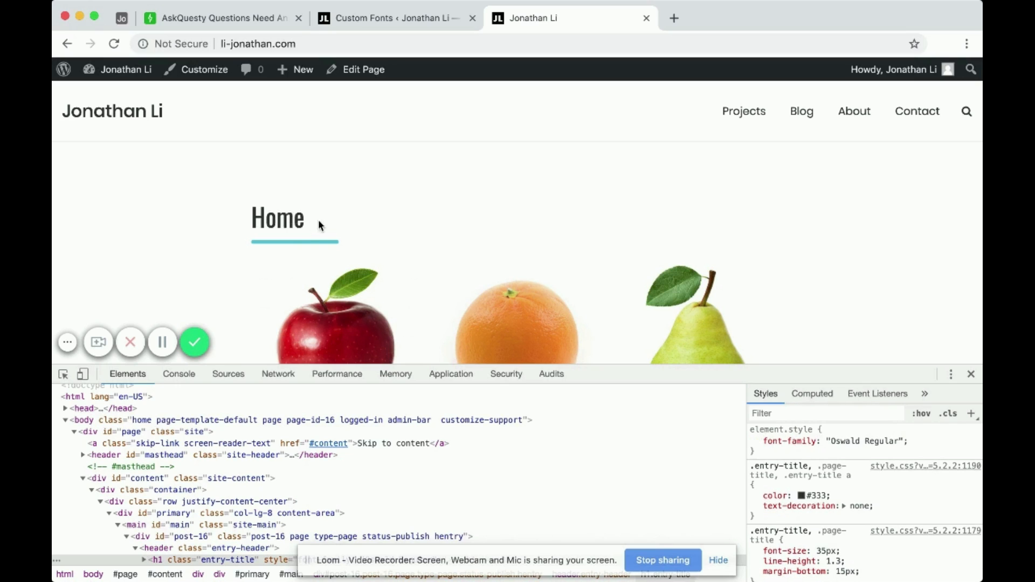
left_click_drag(319, 221, 249, 222)
left_click(329, 219)
left_click_drag(338, 219, 252, 221)
left_click(295, 222)
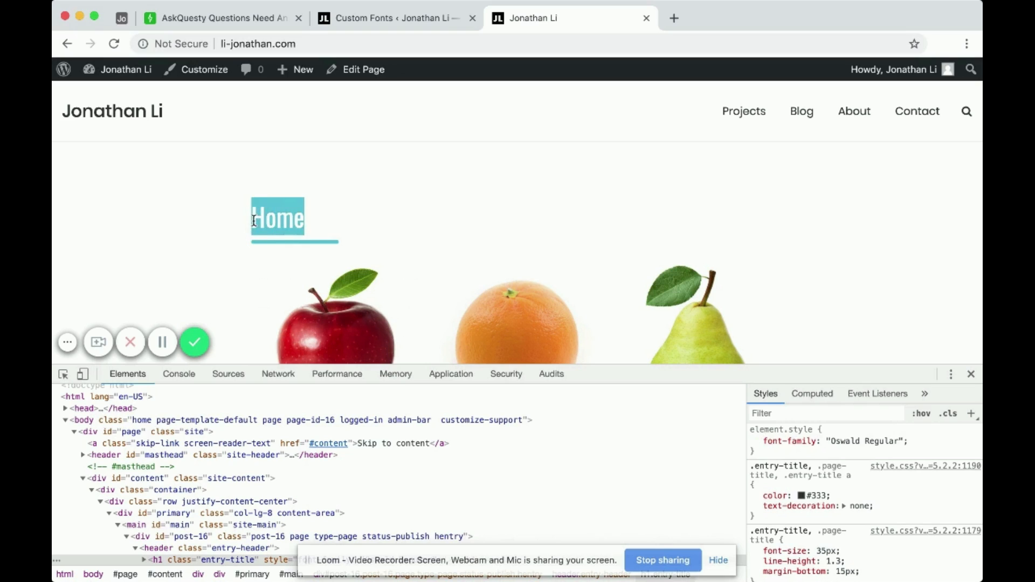
left_click(316, 218)
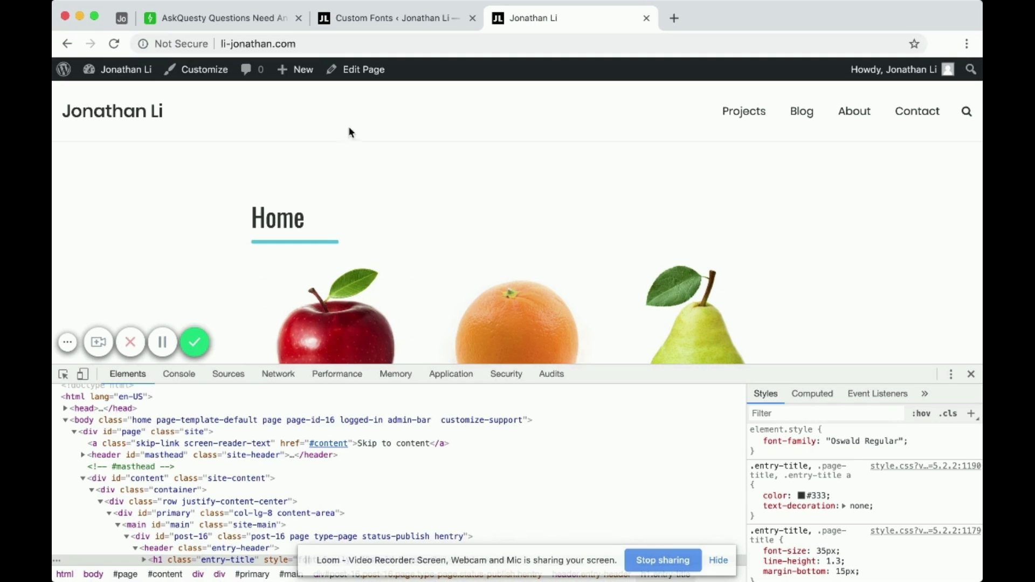
left_click_drag(253, 218, 314, 217)
left_click(316, 218)
left_click_drag(252, 220, 319, 213)
left_click(305, 218)
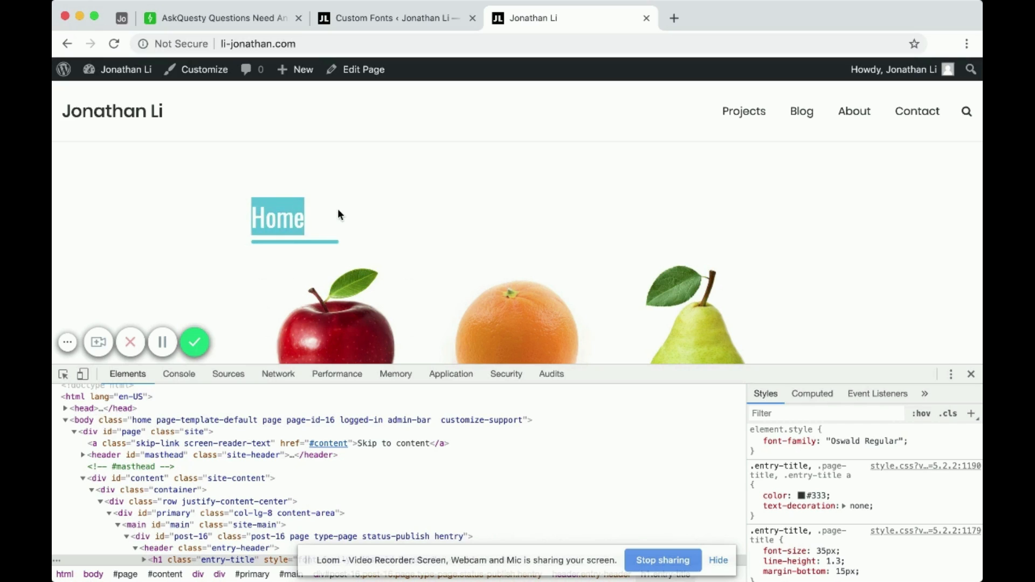
left_click(338, 208)
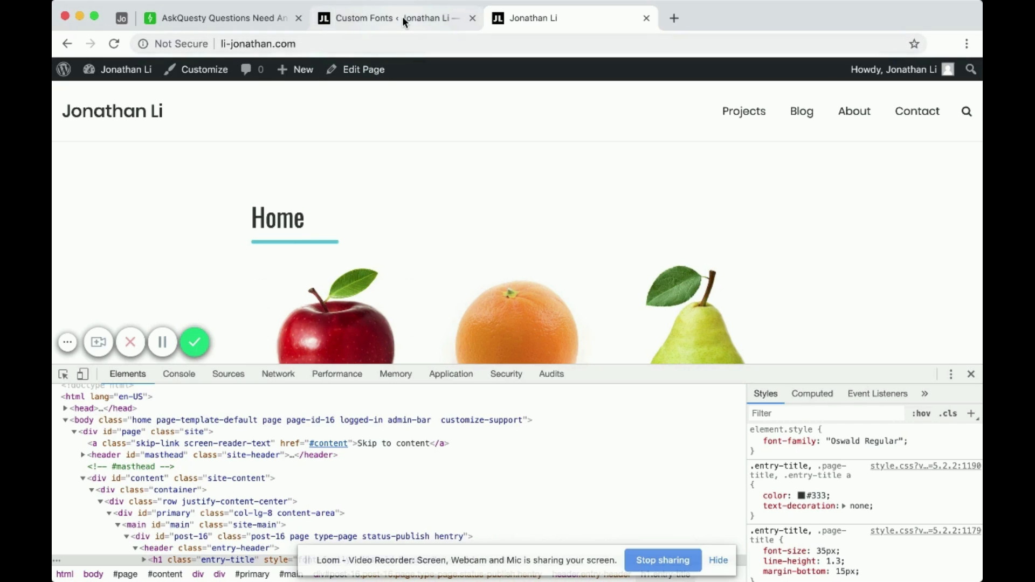
Open the site's theme Customizer, close the developer tools, and bring up the Additional CSS editor
left_click(198, 75)
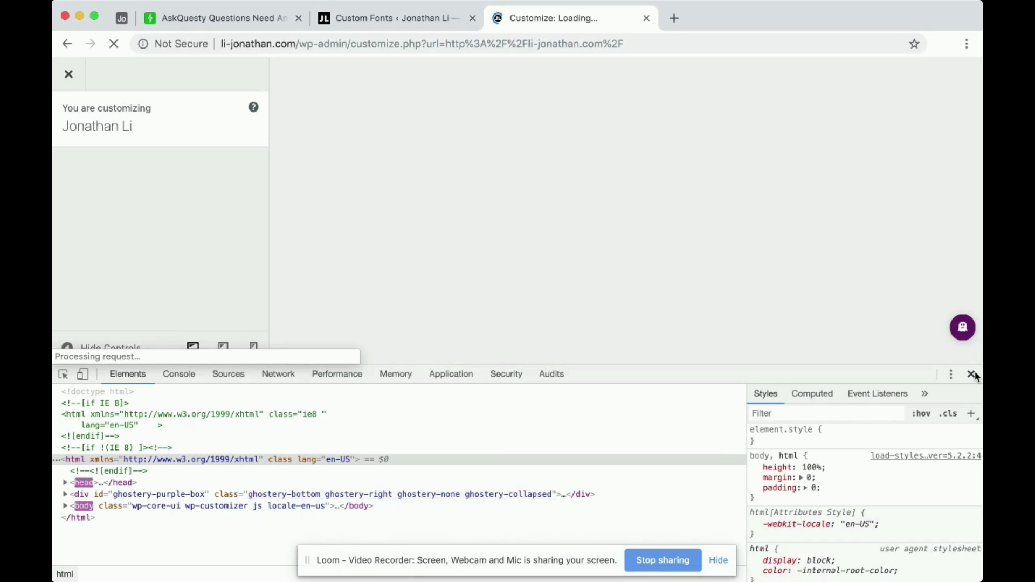
left_click(971, 374)
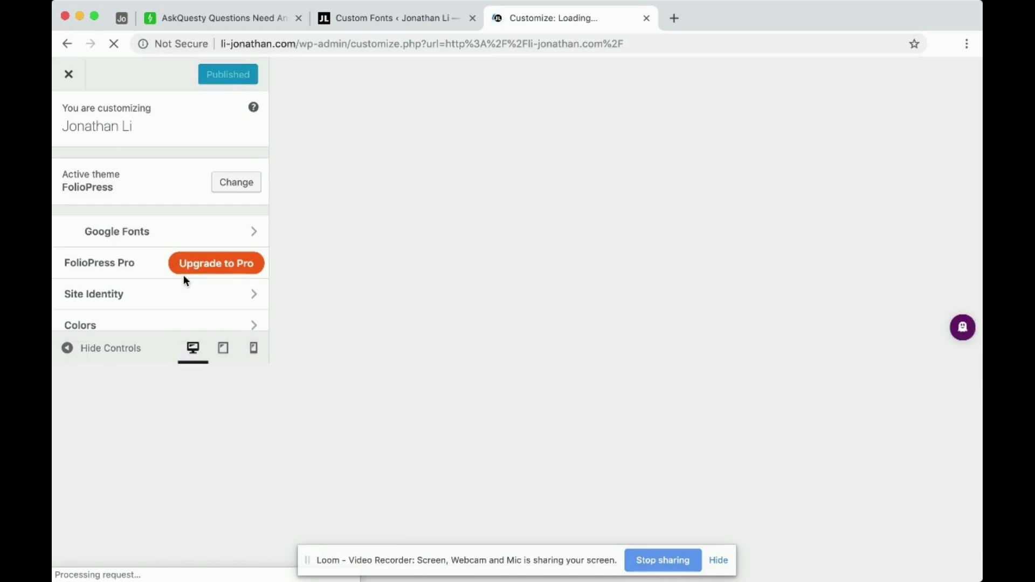
scroll(176, 326, "down", 5)
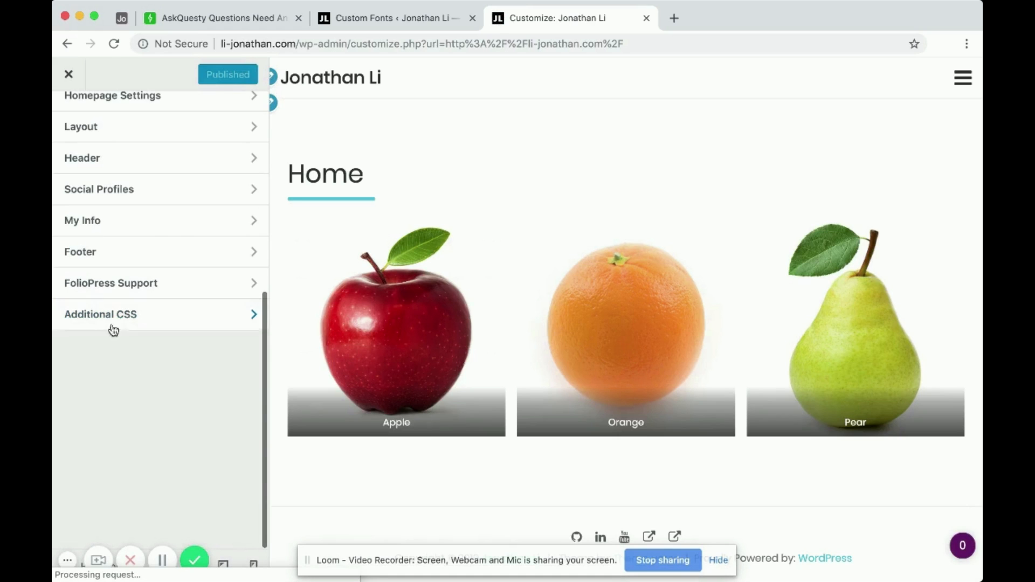
left_click(124, 316)
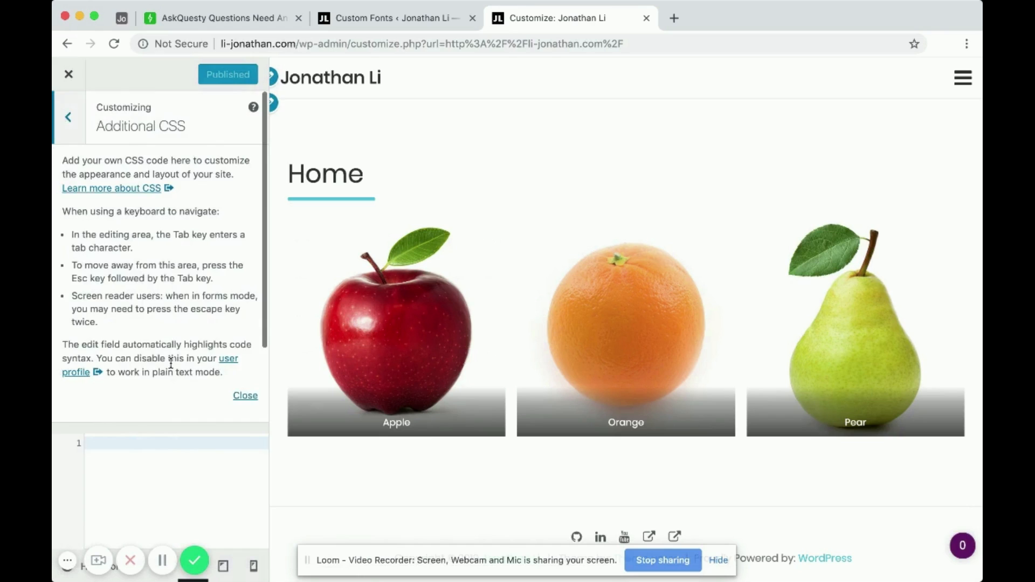
scroll(171, 365, "down", 5)
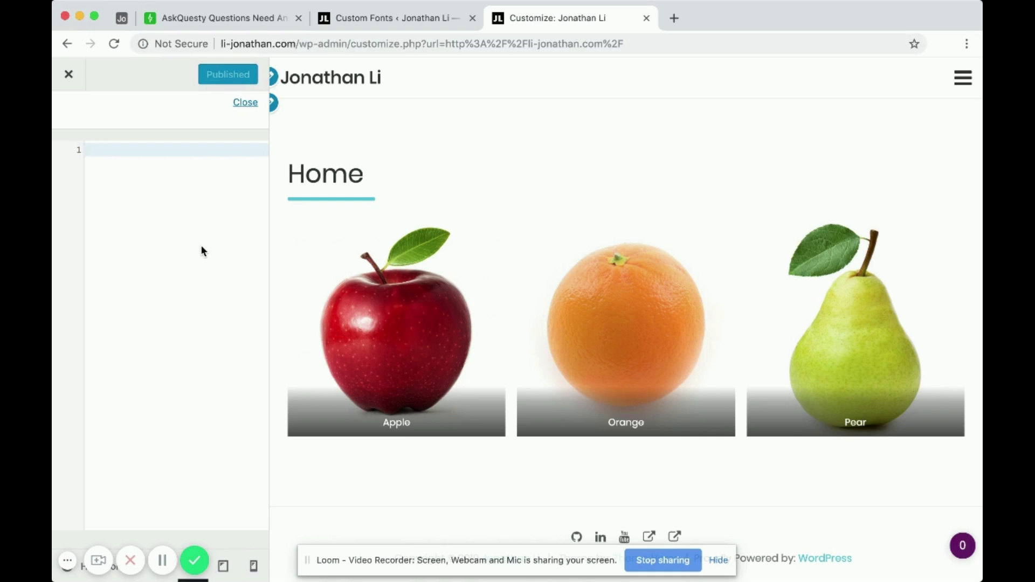
Write the additional CSS rule .oswald-regular-font with font-family: "Oswald Regular";
type(".")
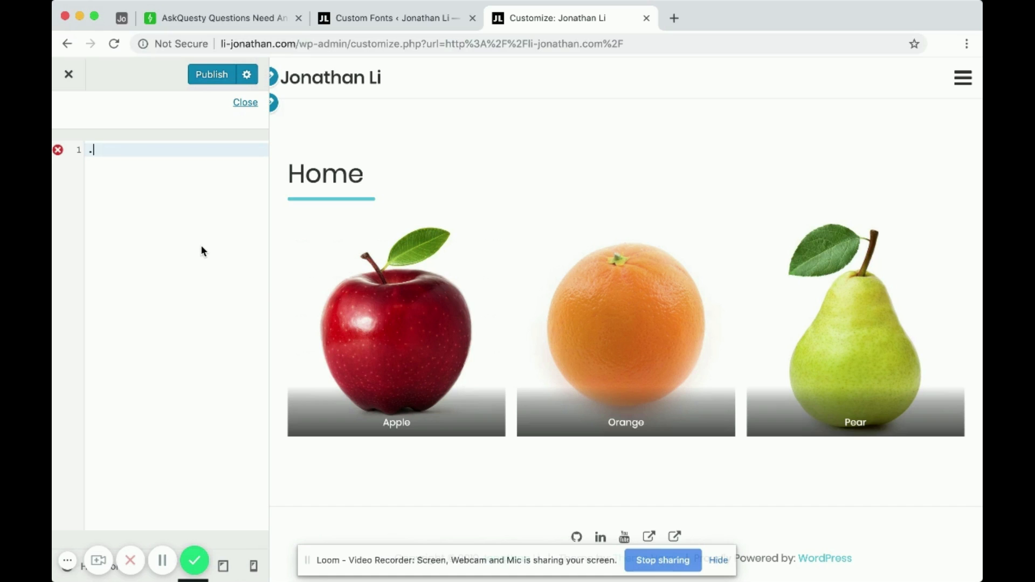
type("oswald-regular-font {")
key("Return")
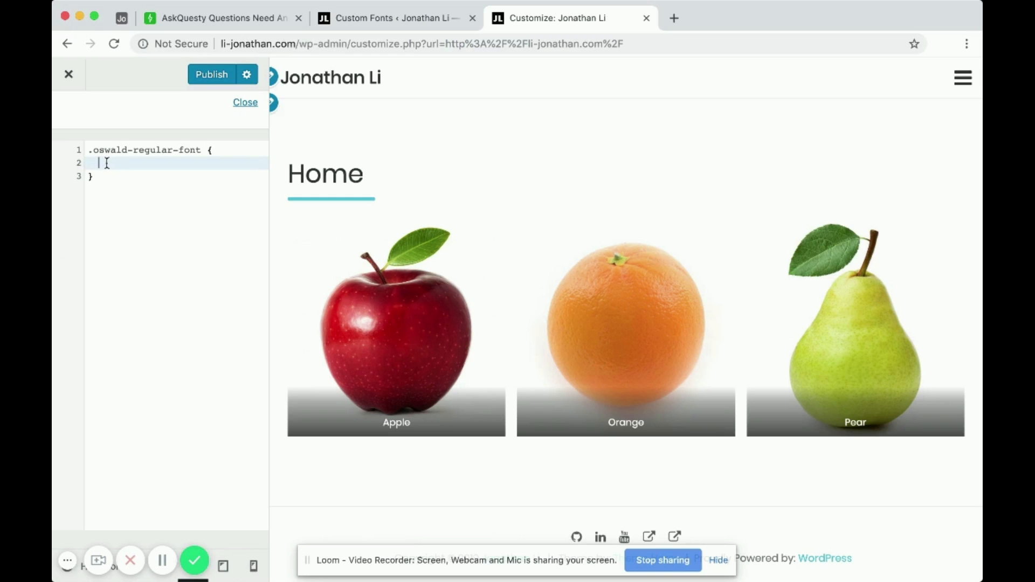
type("font-fam")
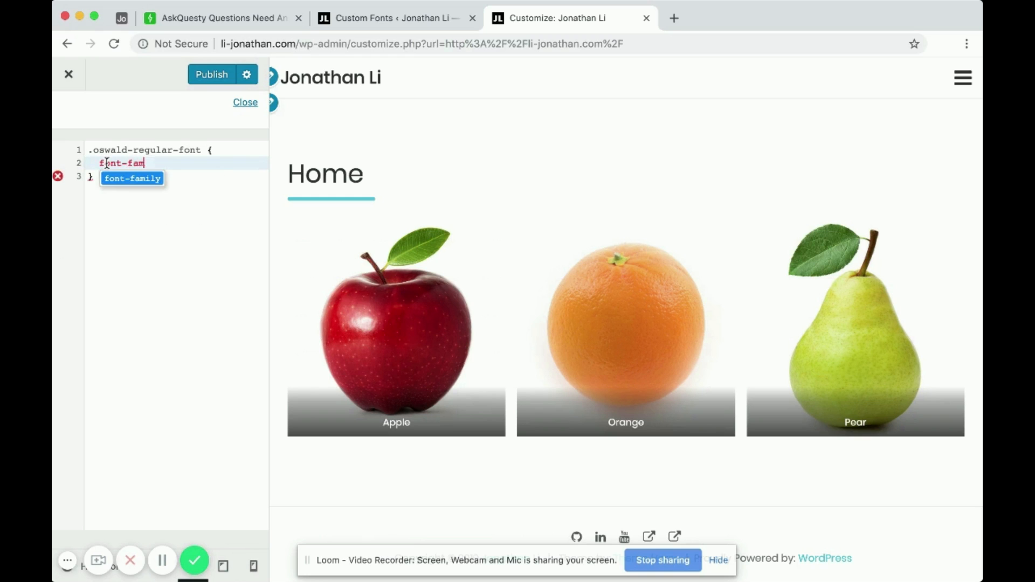
type("ily: \"o")
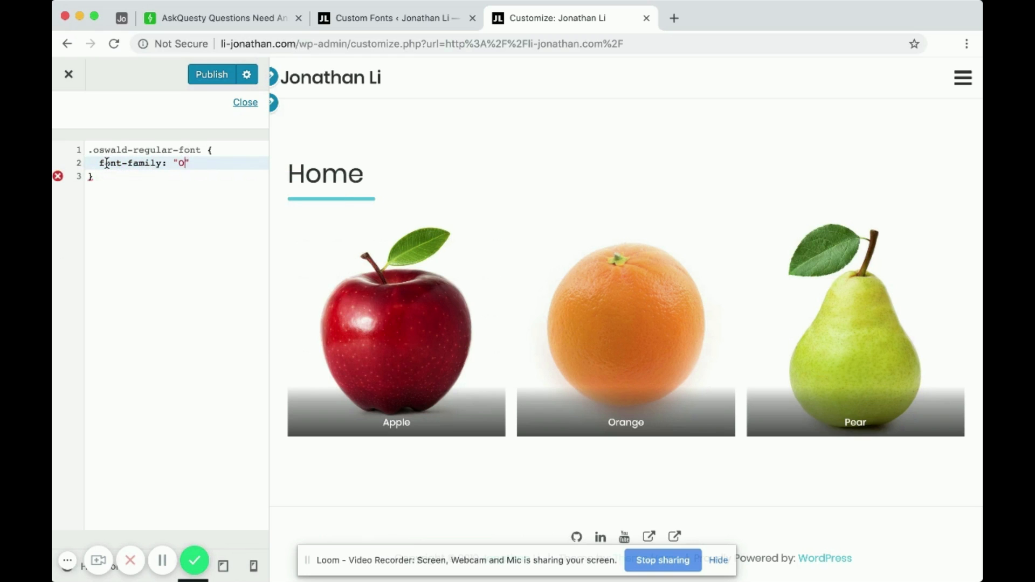
type("swald Regular\";")
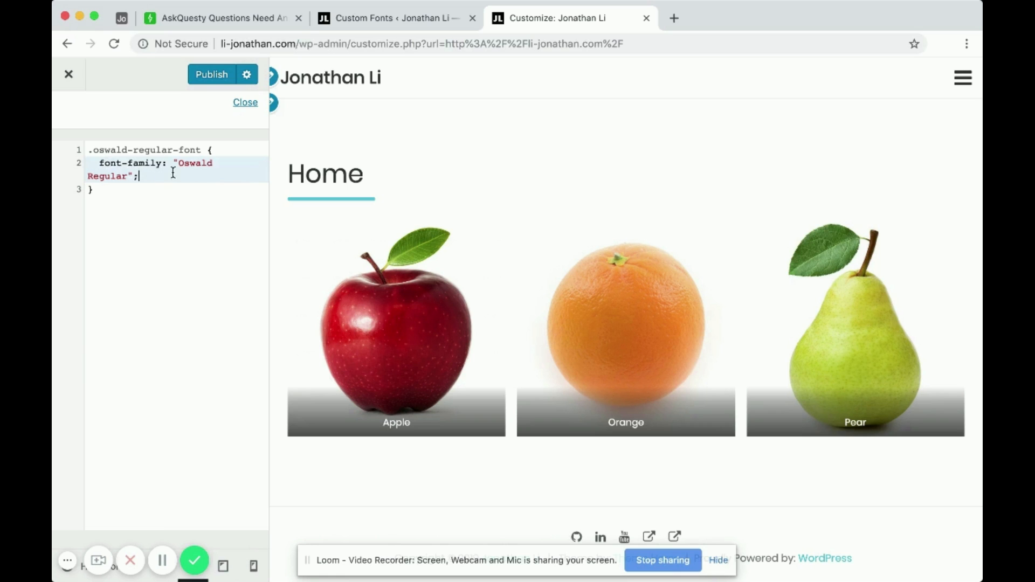
Compare the rule's font name with the Custom Fonts list and publish the additional CSS
left_click_drag(177, 163, 128, 178)
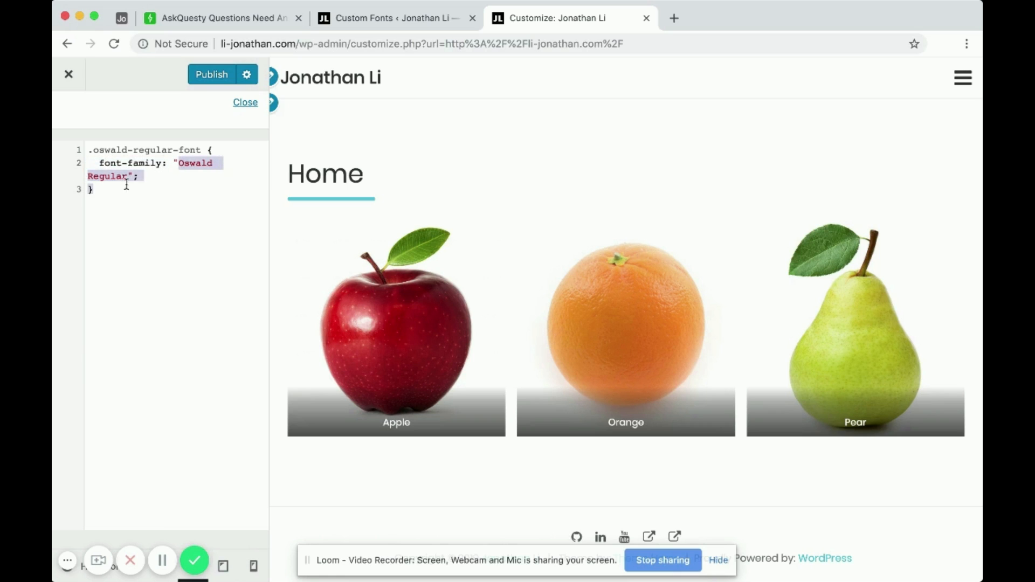
left_click(378, 18)
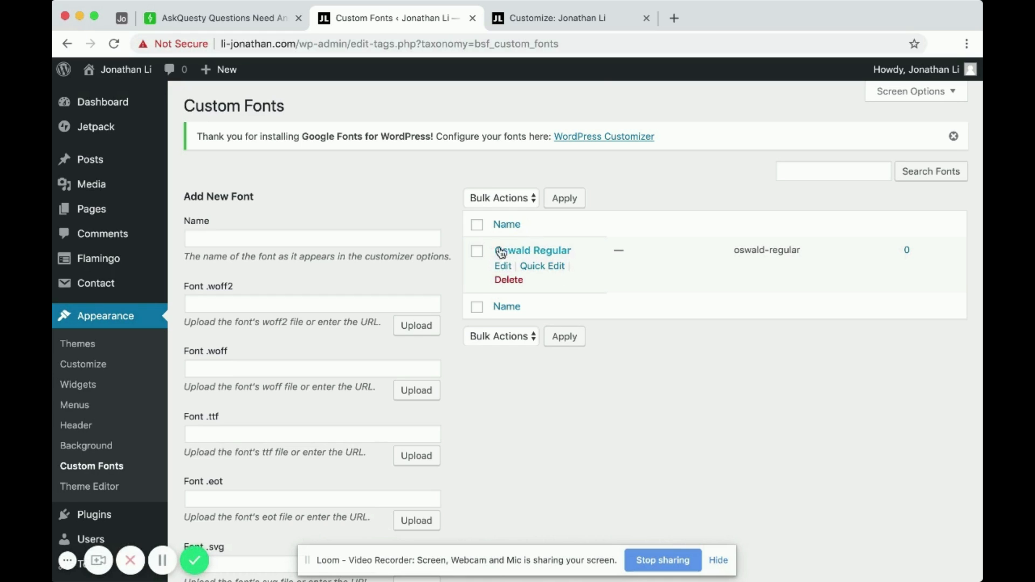
left_click(551, 19)
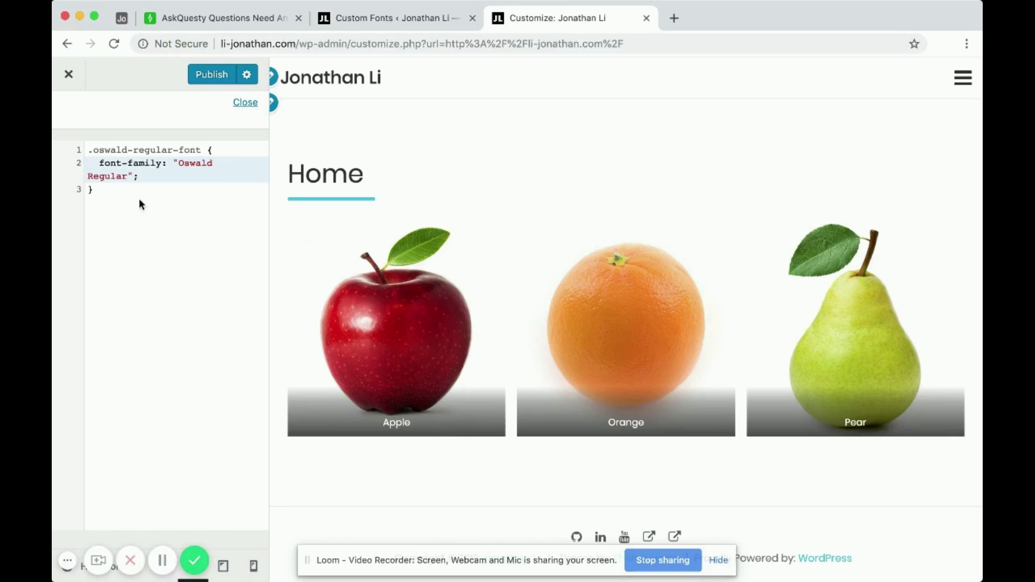
scroll(213, 198, "up", 1)
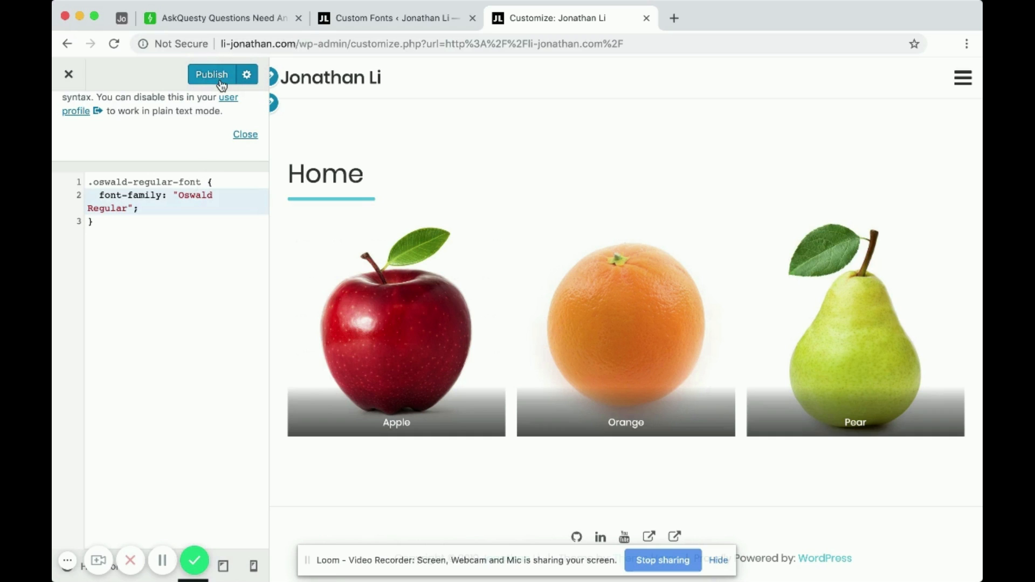
left_click_drag(200, 182, 91, 182)
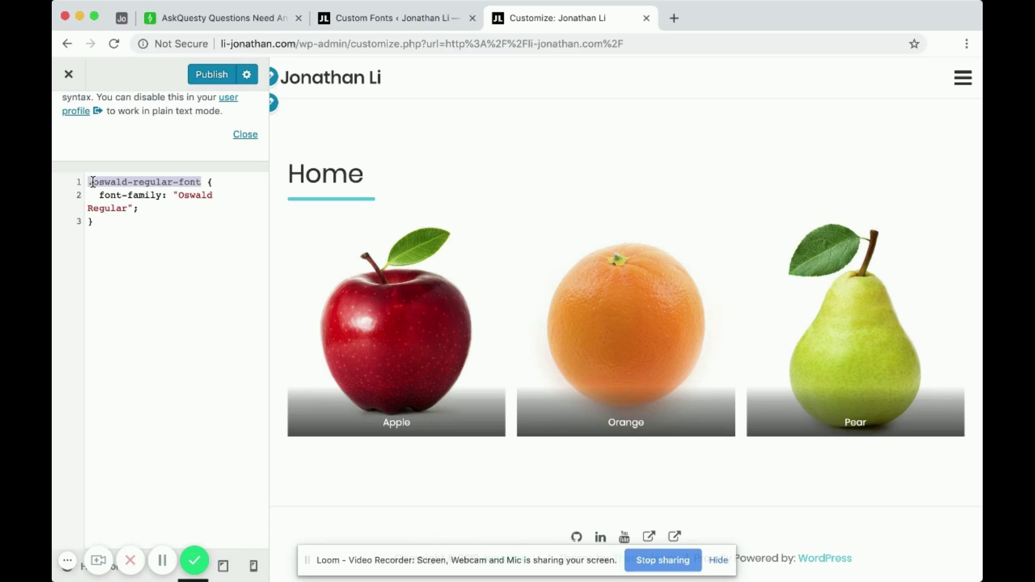
left_click(206, 182)
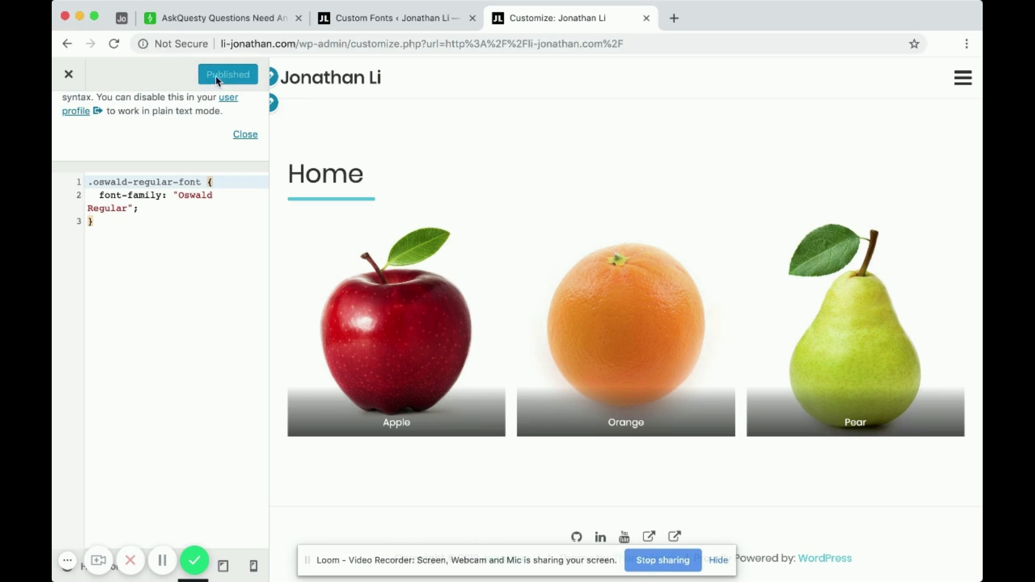
Open the New Offer page for editing and enter the paragraph "Some text" below its title
left_click(371, 16)
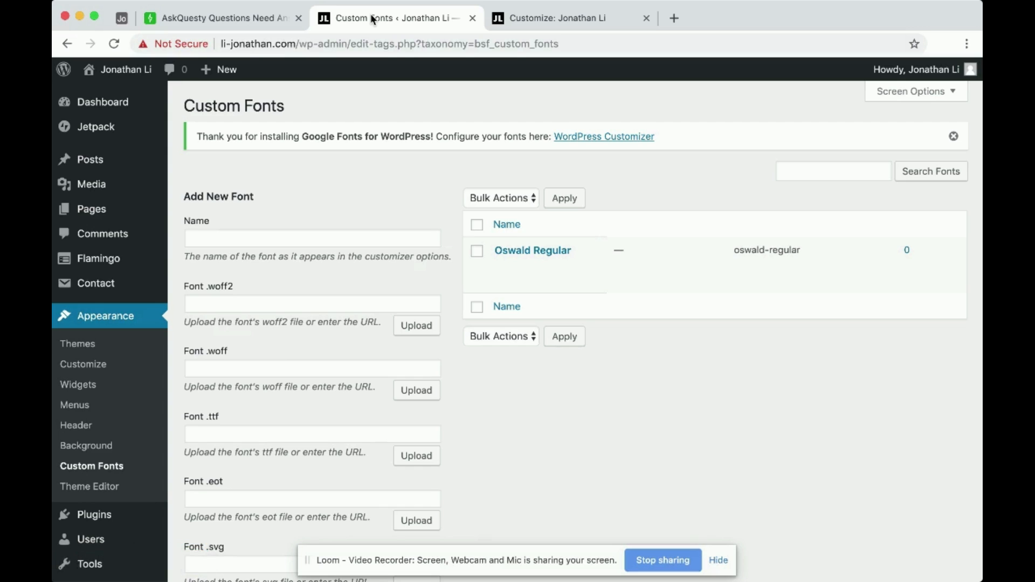
left_click(89, 210)
scroll(284, 393, "down", 3)
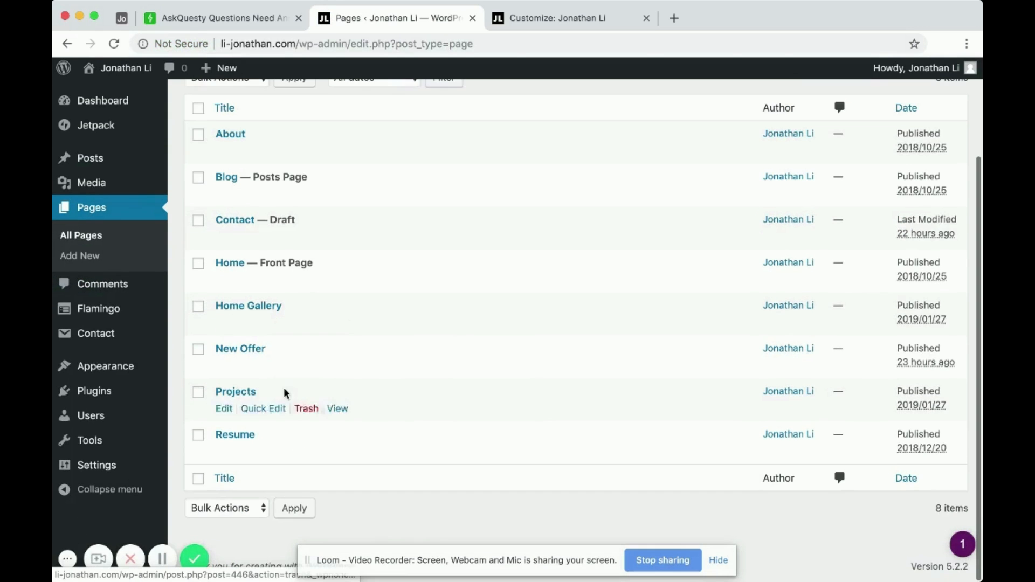
left_click(230, 352)
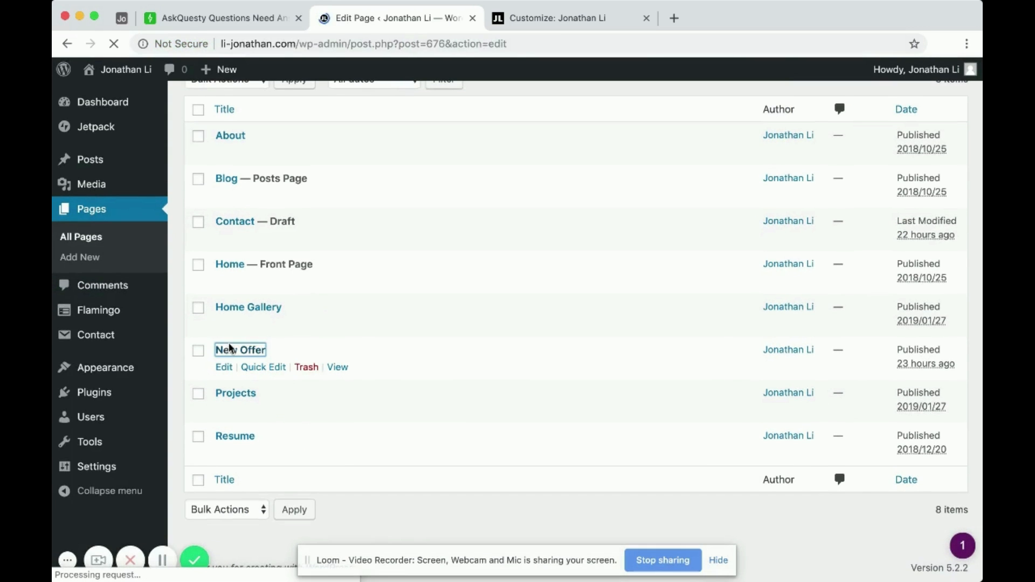
left_click(331, 303)
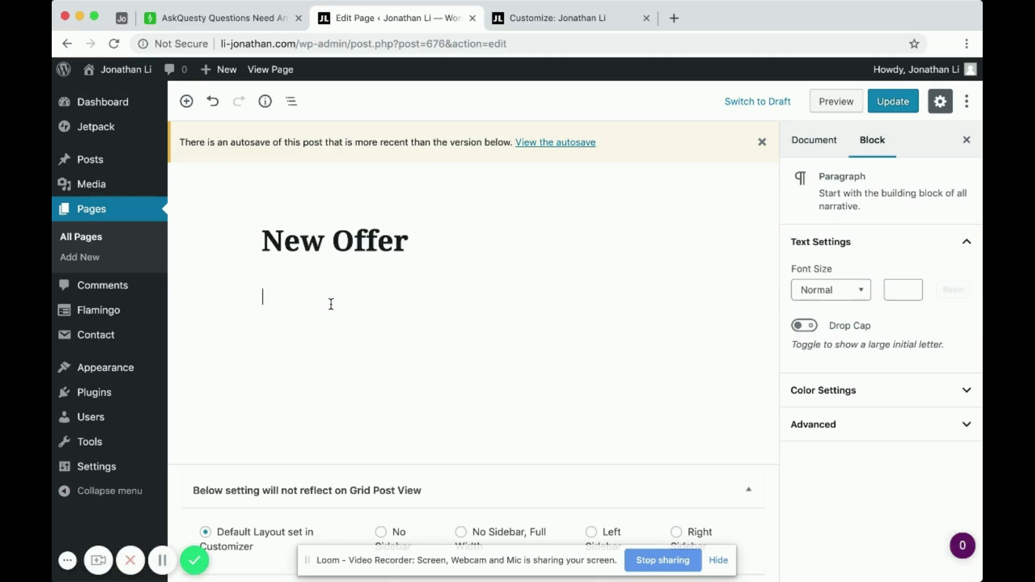
type("Some text")
Preview the New Offer page and examine the lettering of the "Some text" paragraph
left_click(839, 98)
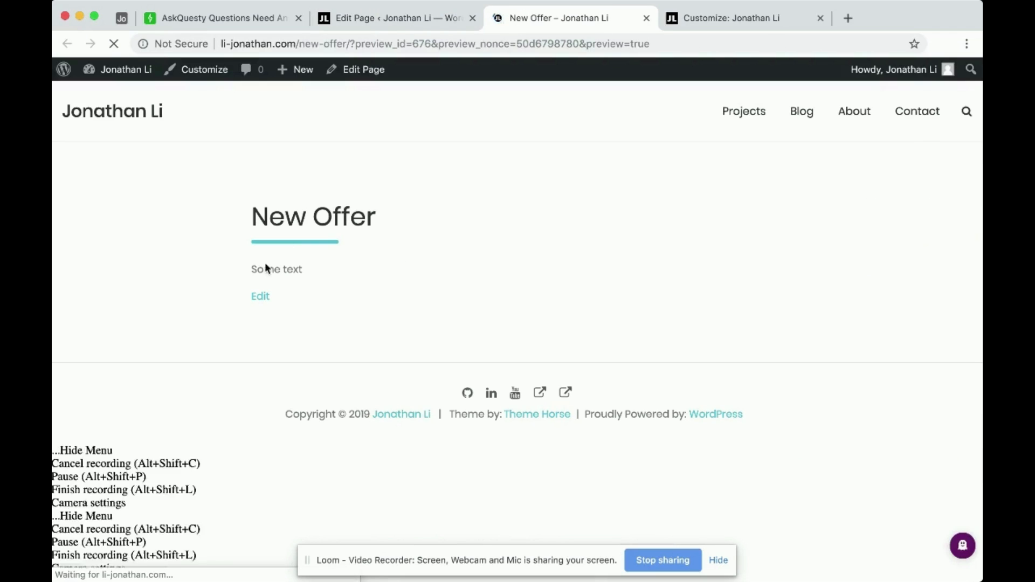
mouse_move(250, 269)
left_mouse_down()
mouse_move(306, 266)
mouse_move(255, 268)
left_mouse_up()
left_click(308, 268)
left_click(300, 268)
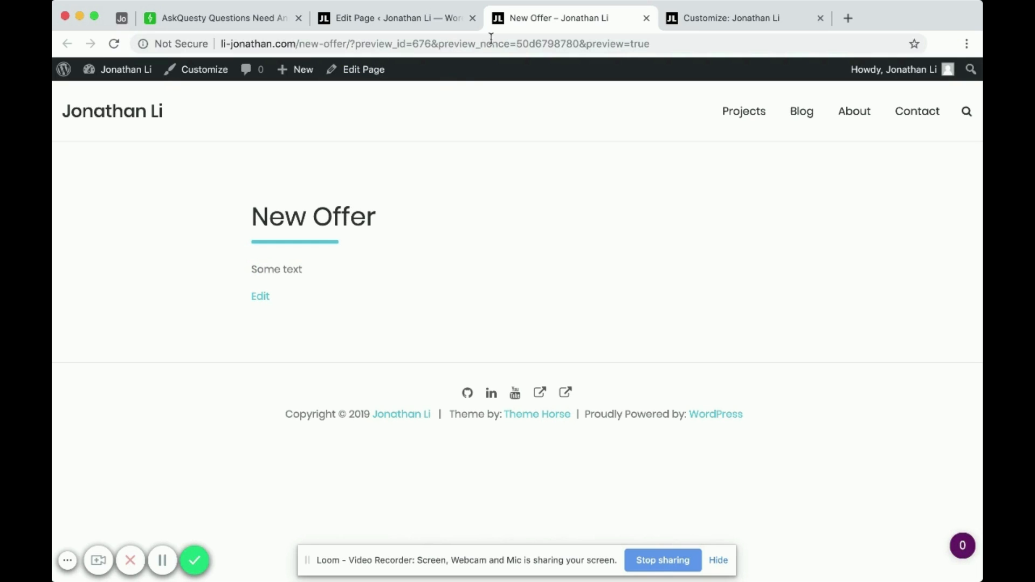
Assign the additional CSS class oswald-regular-font to the "Some text" paragraph in the page editor
left_click(371, 19)
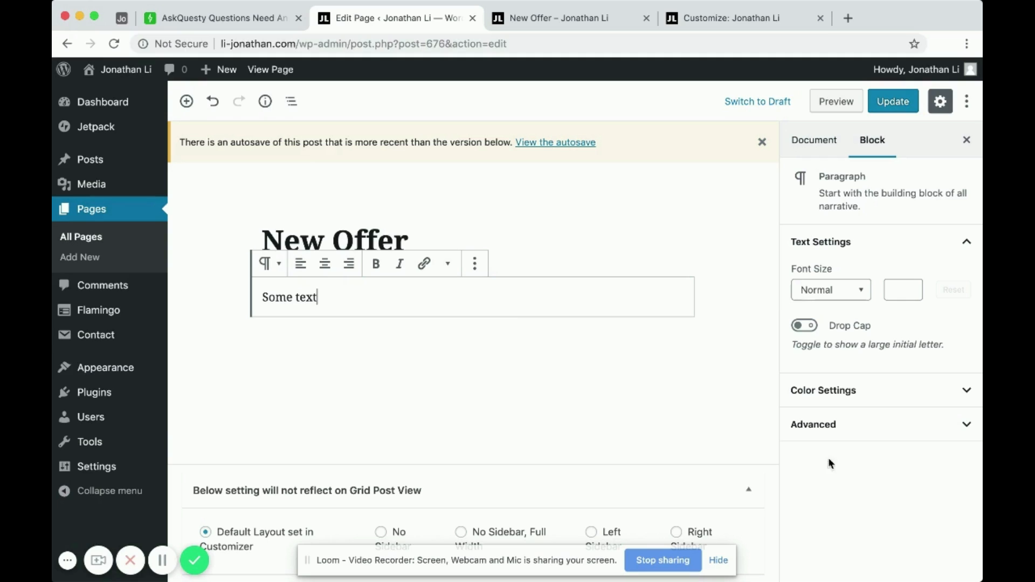
left_click(851, 430)
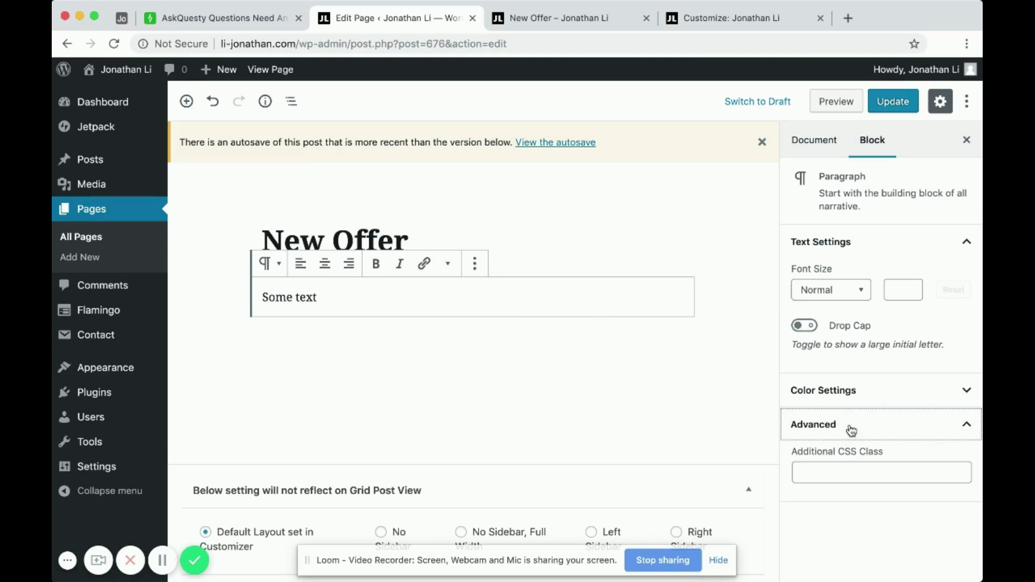
left_click(860, 467)
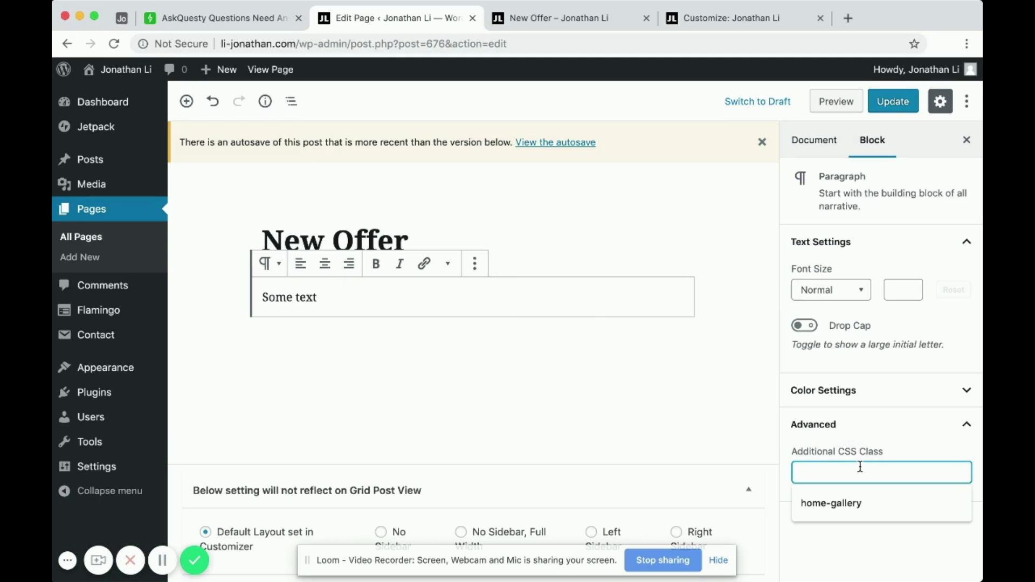
type("oswald")
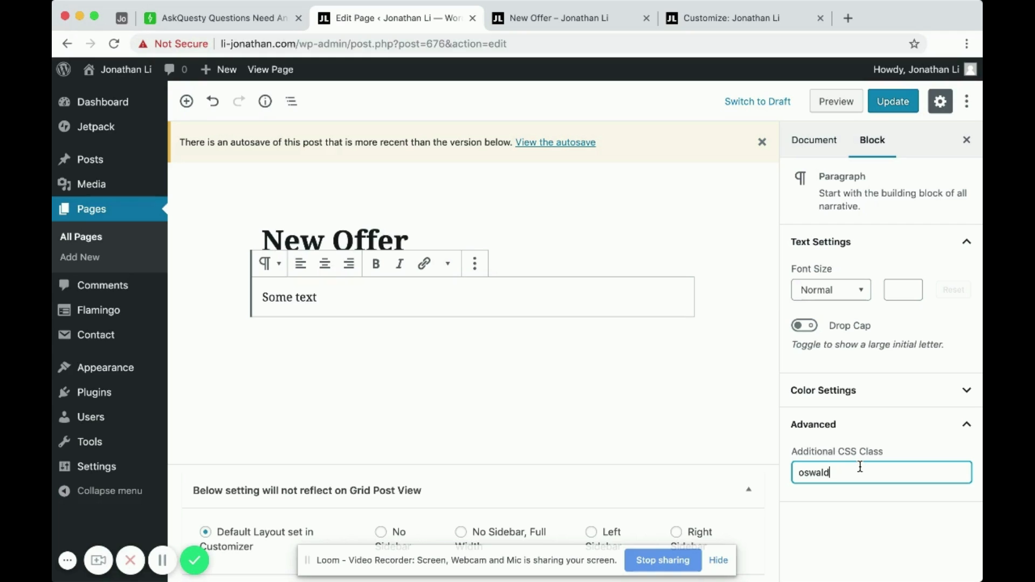
type("-regular-font")
Preview the New Offer page again and examine the paragraph's lettering with the custom class applied
left_click(837, 102)
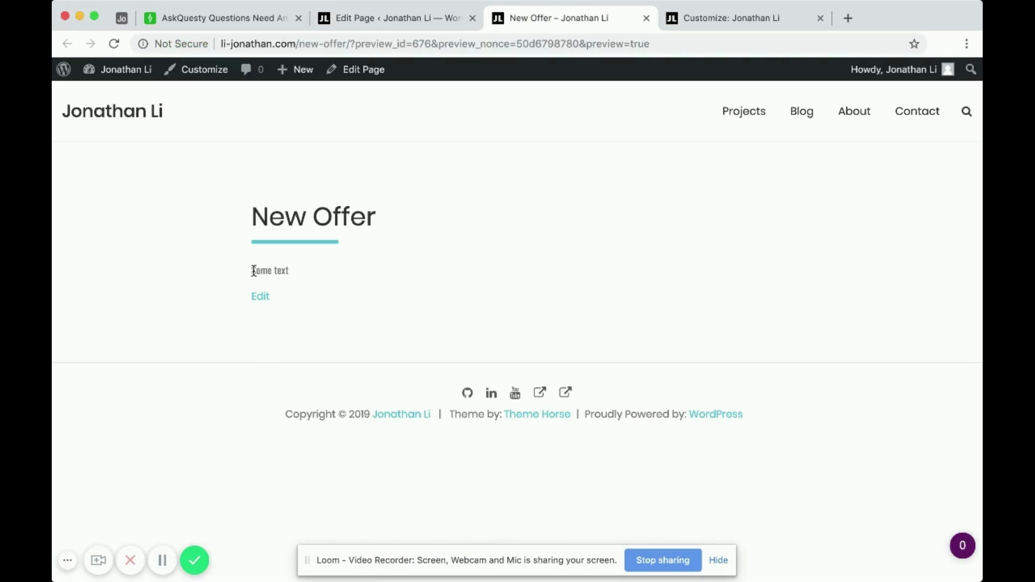
left_click_drag(253, 270, 292, 272)
left_click(312, 270)
left_click_drag(265, 270, 296, 269)
left_click(322, 266)
left_click(298, 270)
Set the "Some text" paragraph's font size to Large and preview the page
left_click(402, 24)
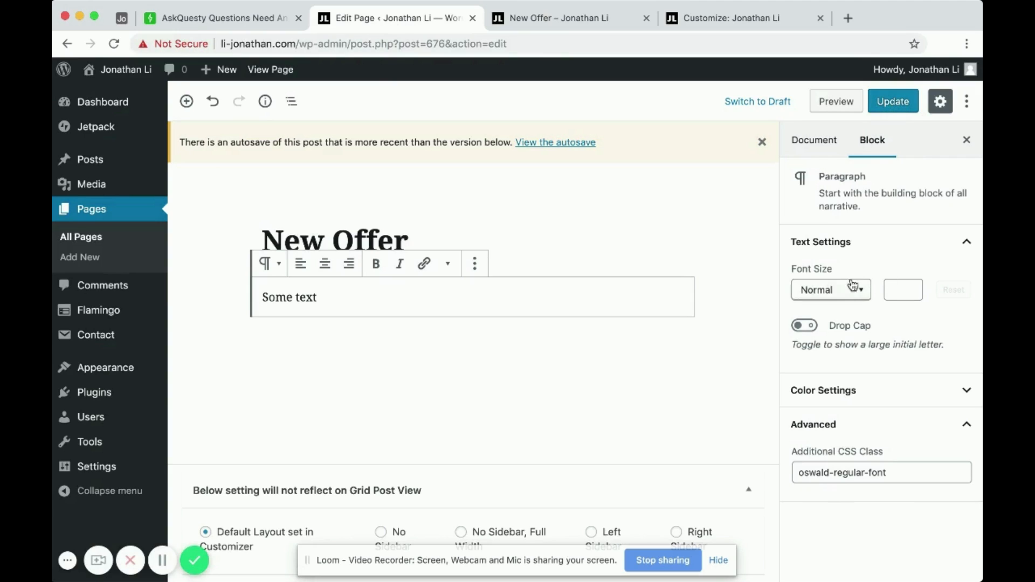
left_click(543, 20)
left_click(428, 21)
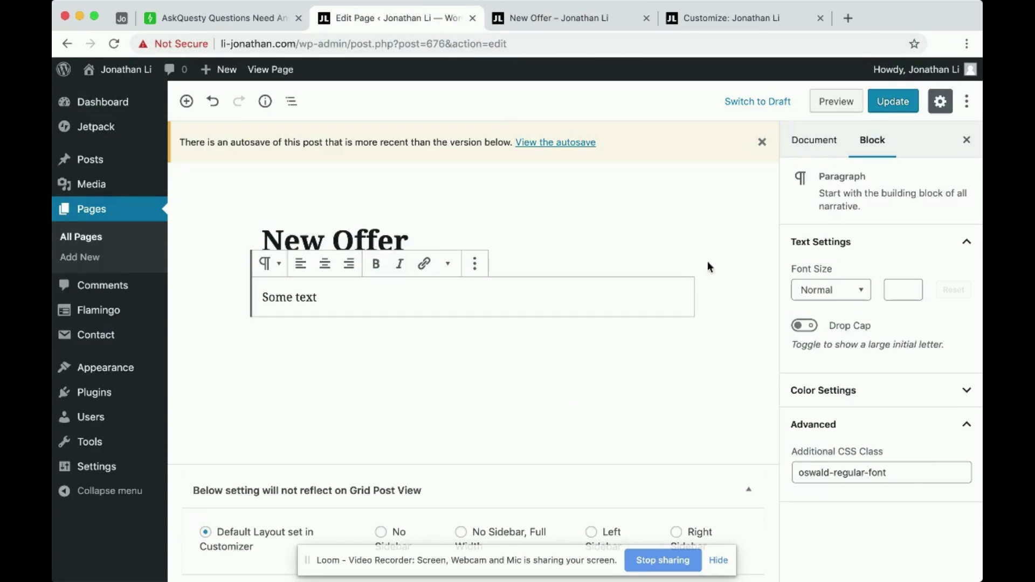
left_click(811, 290)
left_click(803, 416)
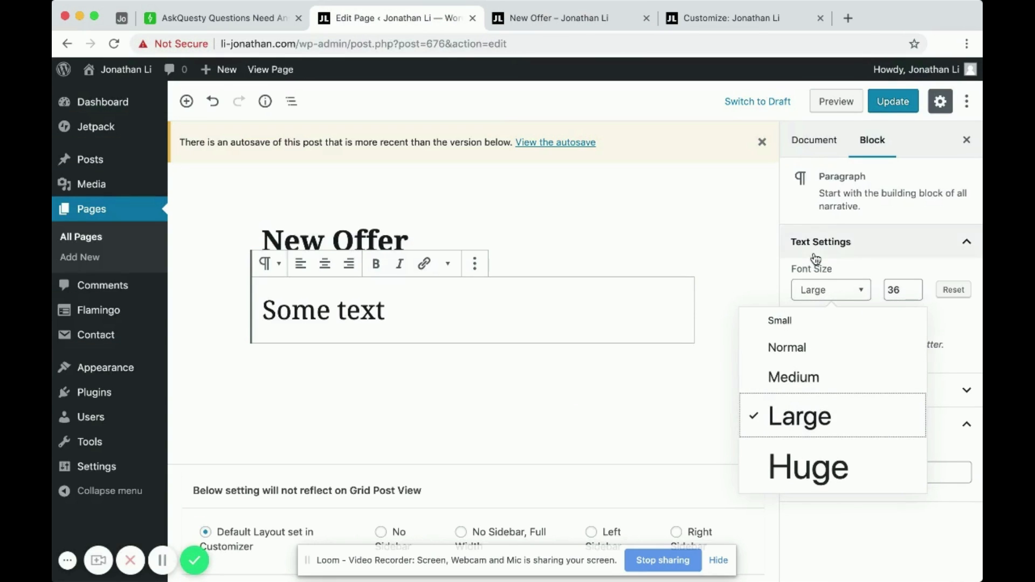
left_click(836, 101)
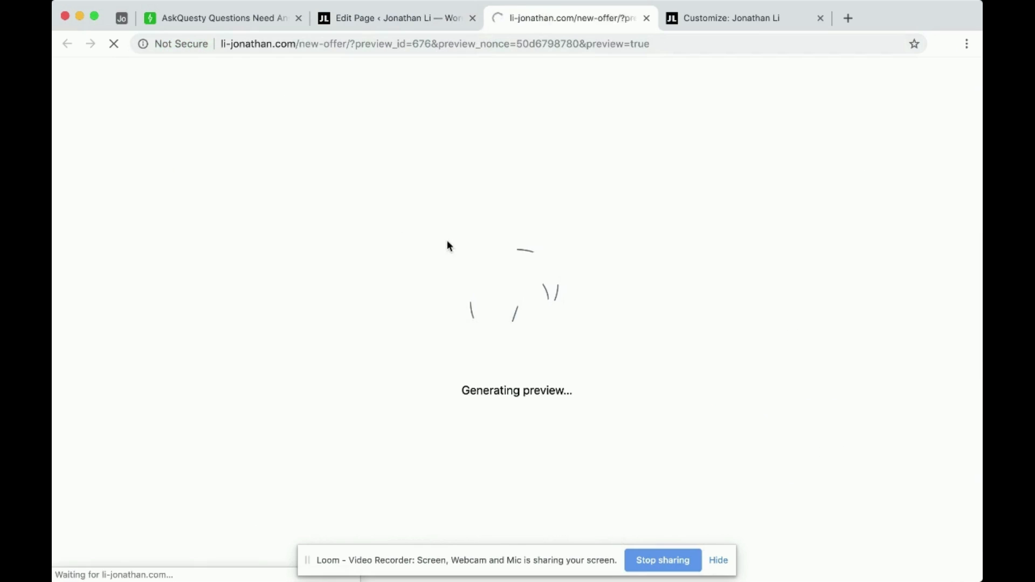
Reset the paragraph's font size to its default and look over the open page preview
left_click(411, 18)
left_click(835, 293)
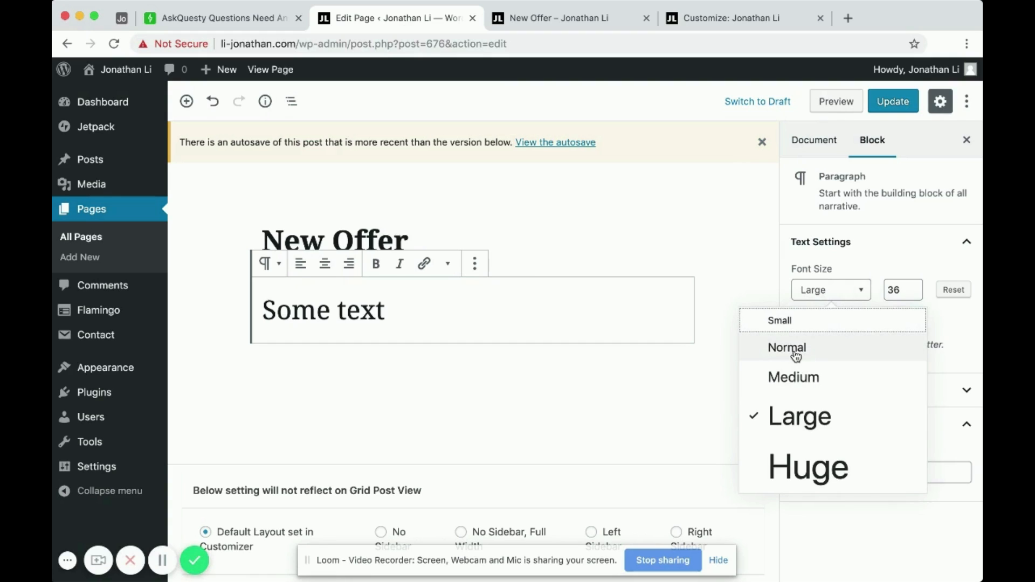
left_click(954, 290)
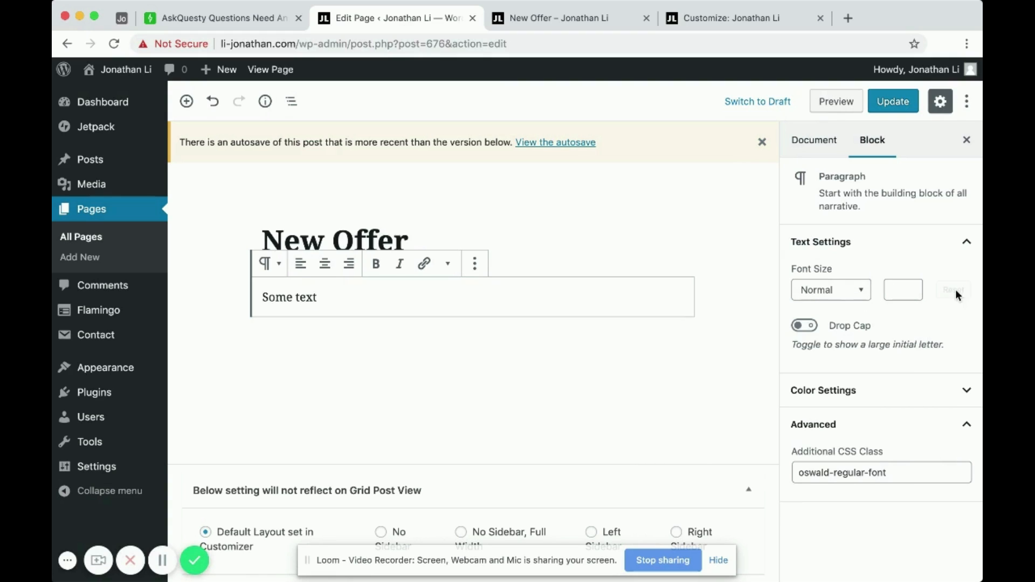
left_click(512, 300)
left_click(722, 20)
left_click(548, 18)
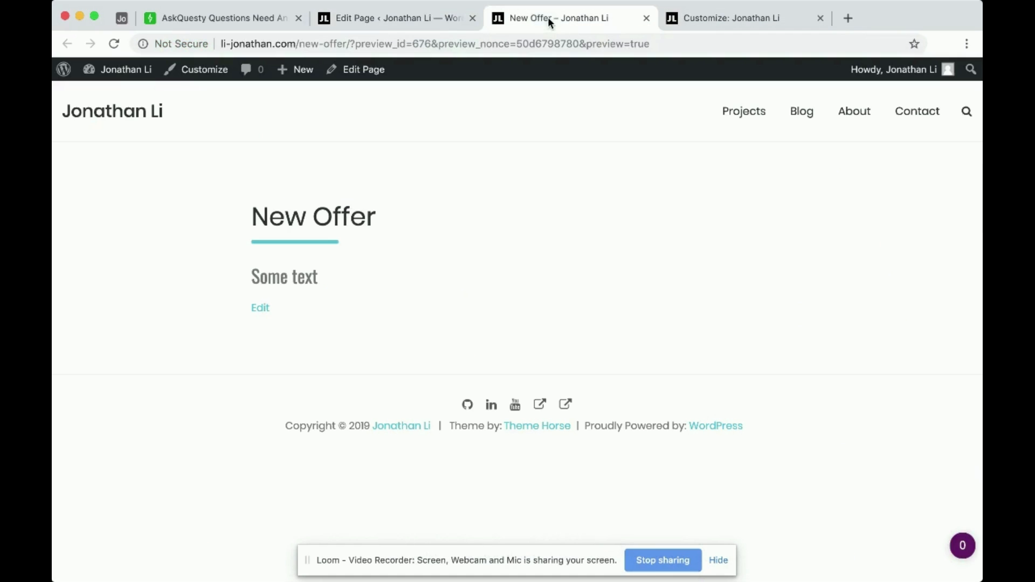
left_click(395, 22)
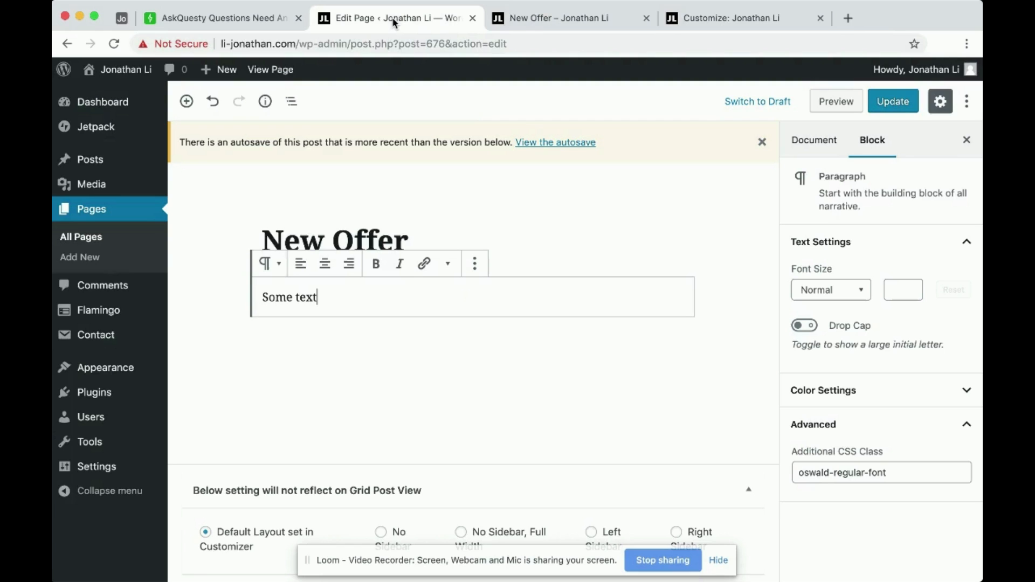
Leave the New Offer page without saving and open the Custom Fonts settings
left_click(521, 312)
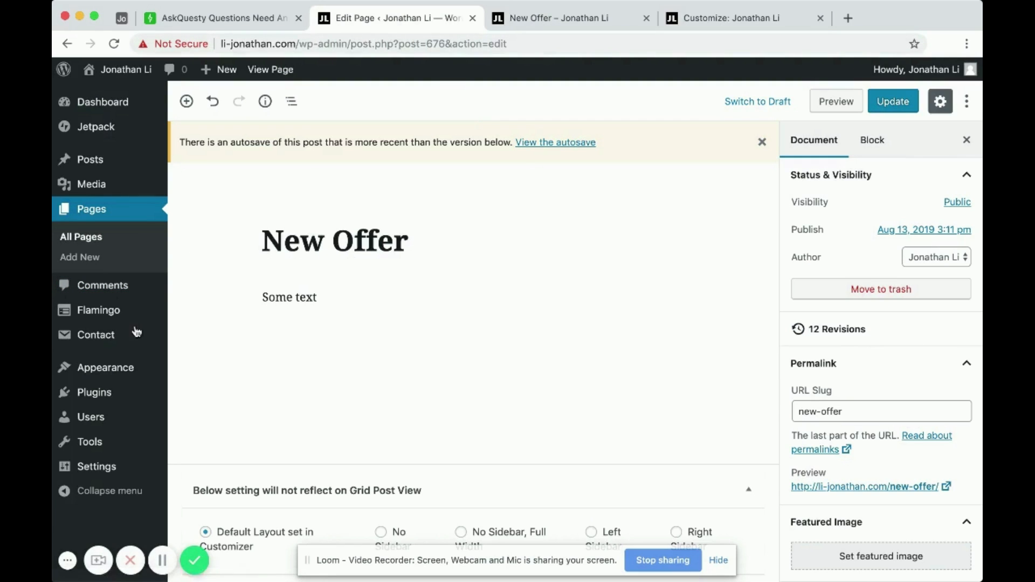
mouse_move(108, 418)
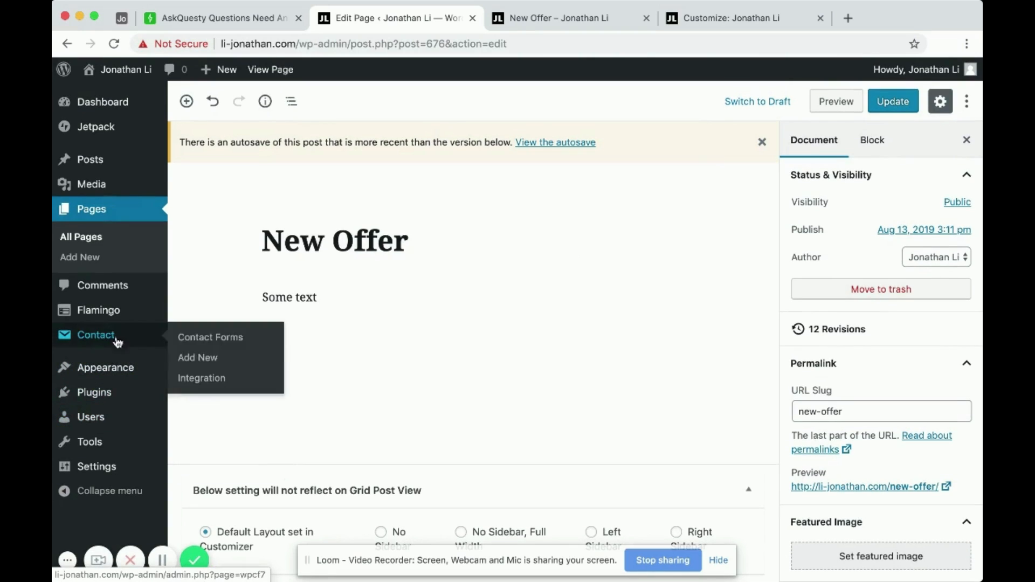
mouse_move(99, 395)
mouse_move(105, 367)
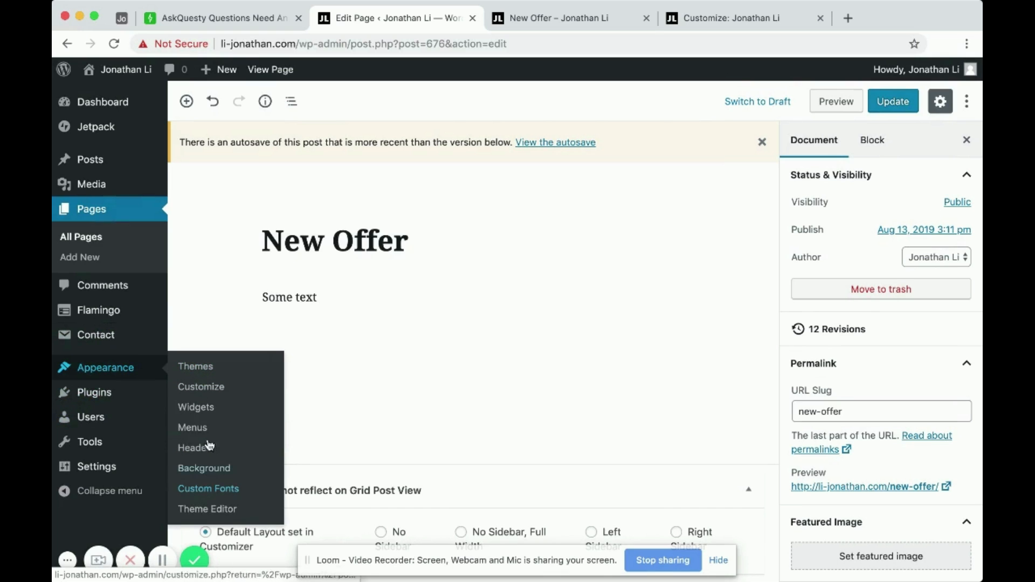
left_click(208, 488)
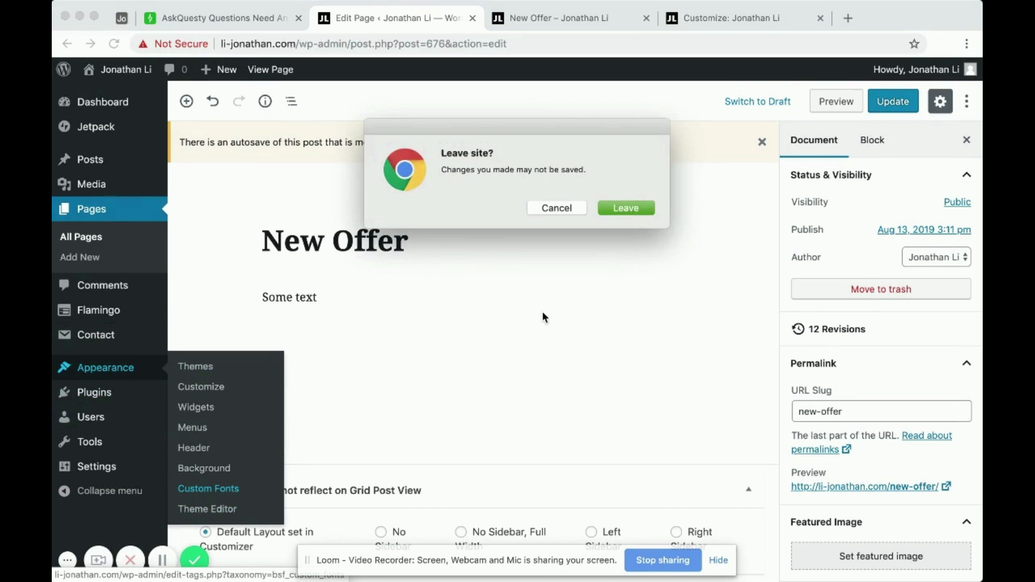
left_click(626, 210)
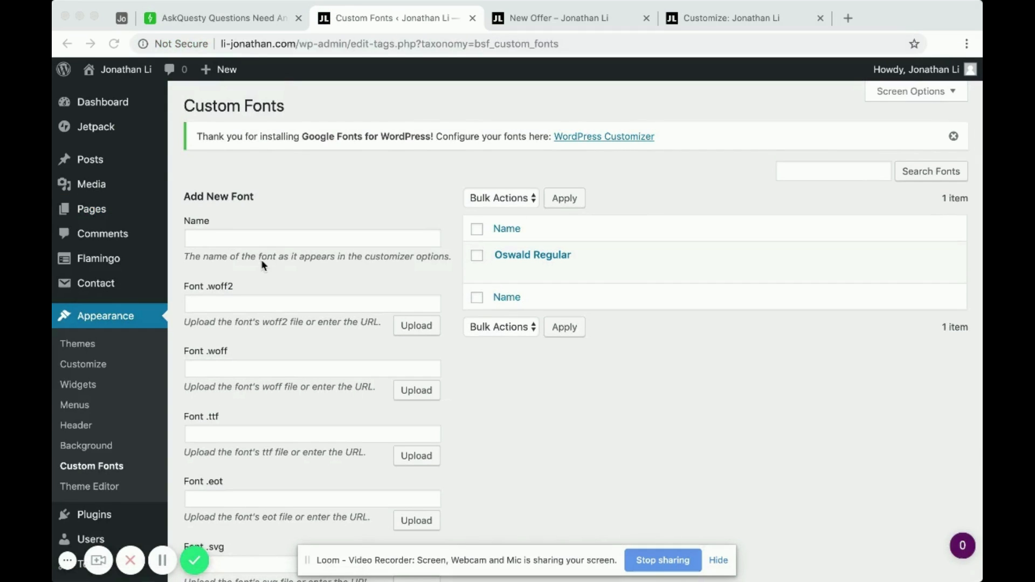
scroll(261, 260, "down", 2)
left_click(232, 193)
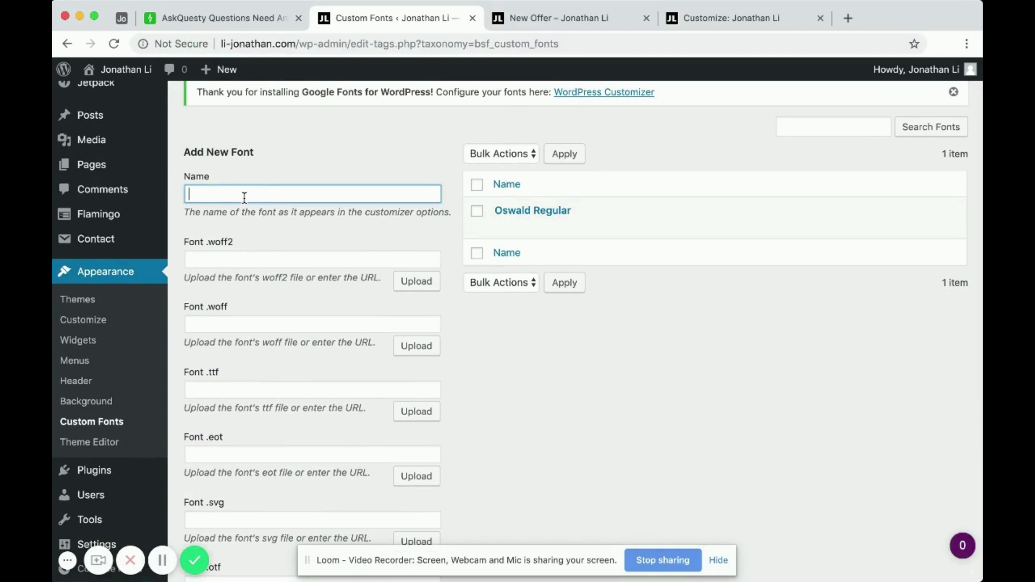
key("ctrl+alt+Left")
left_click(712, 128)
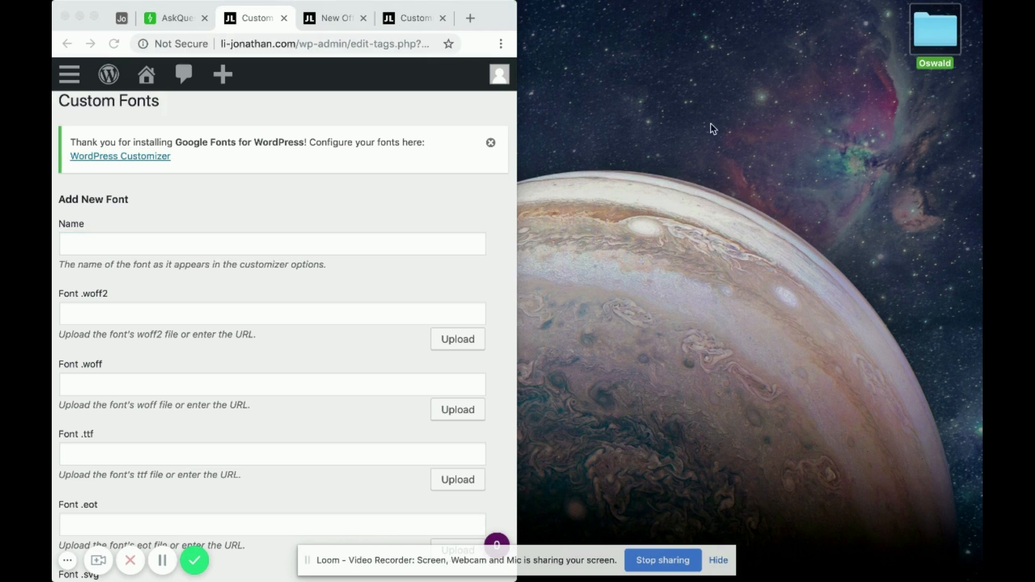
left_click(507, 18)
key("ctrl+alt+Return")
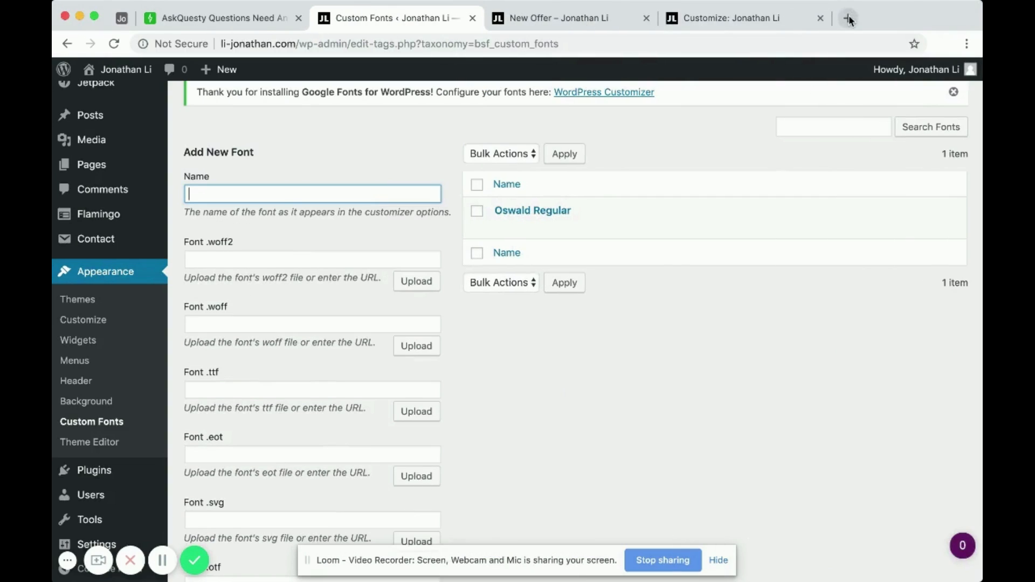
Search the web in a new tab for "fonts similar to wingdings"
key("super+t")
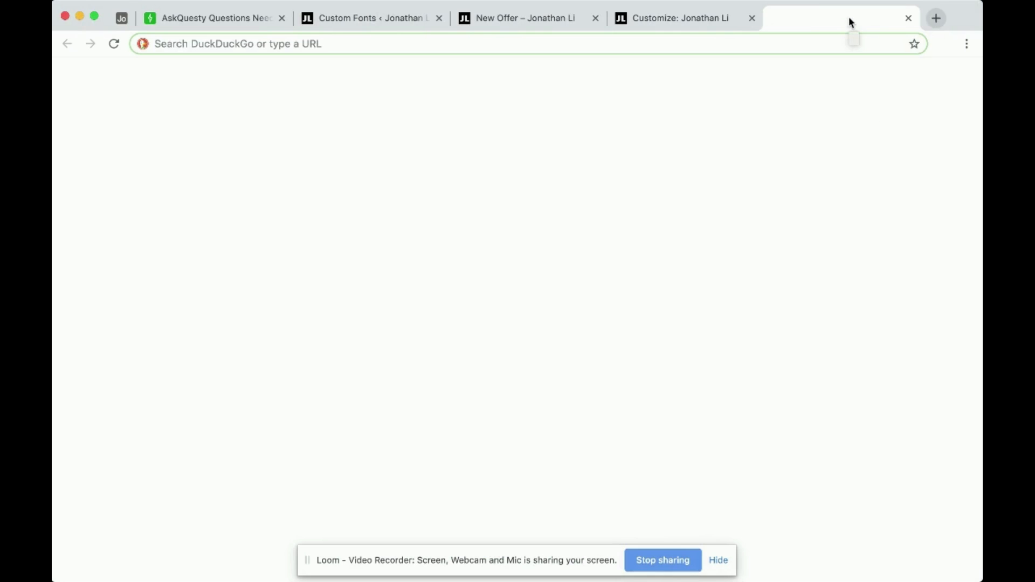
type("fonts similar ")
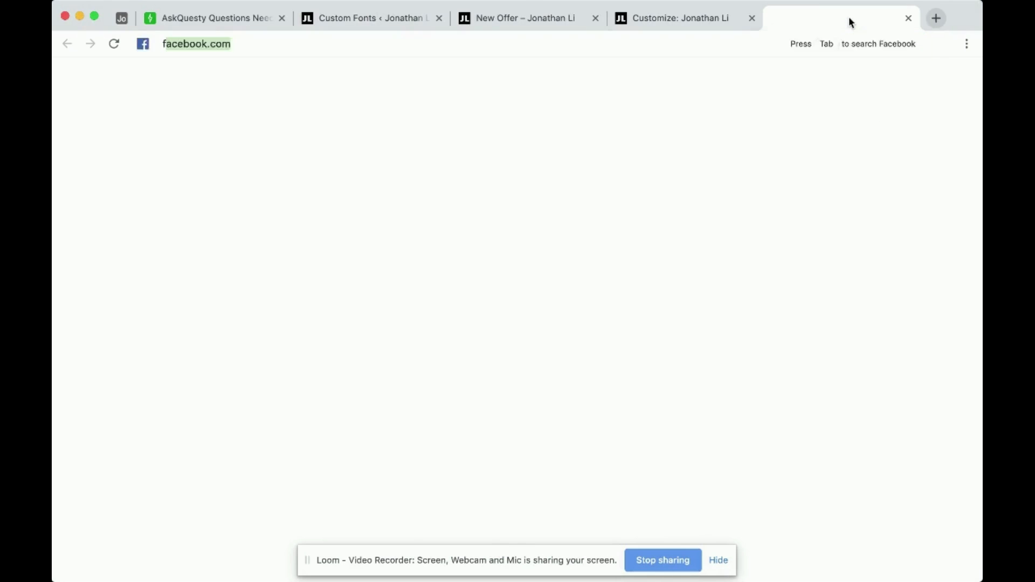
type("to windings")
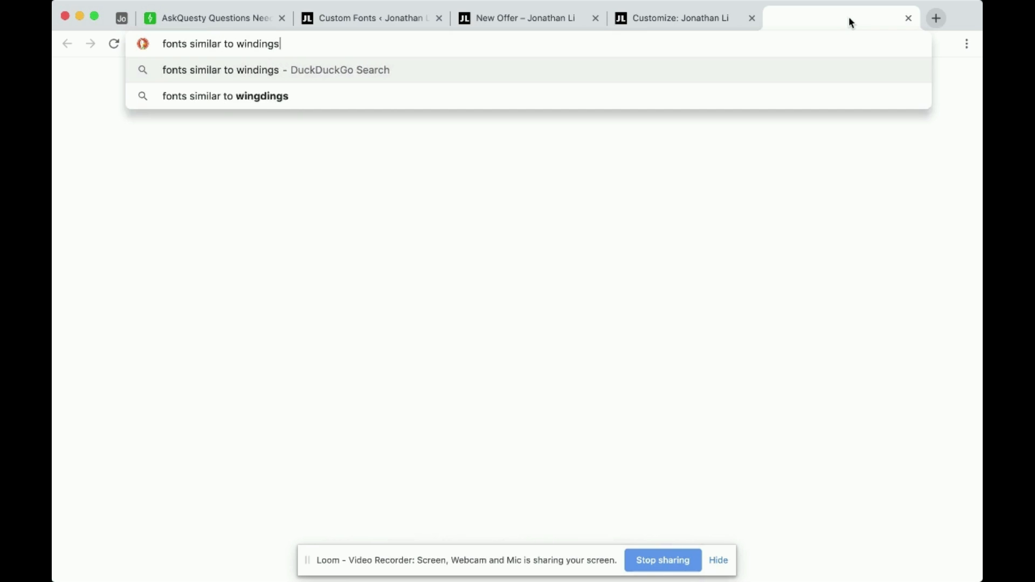
key("Return")
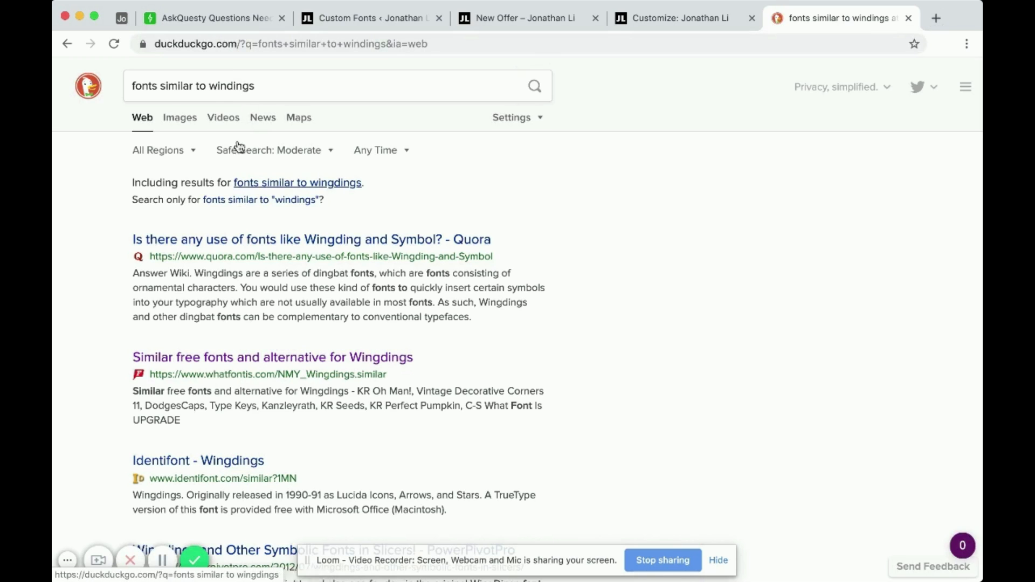
left_click(225, 87)
type("g")
key("Return")
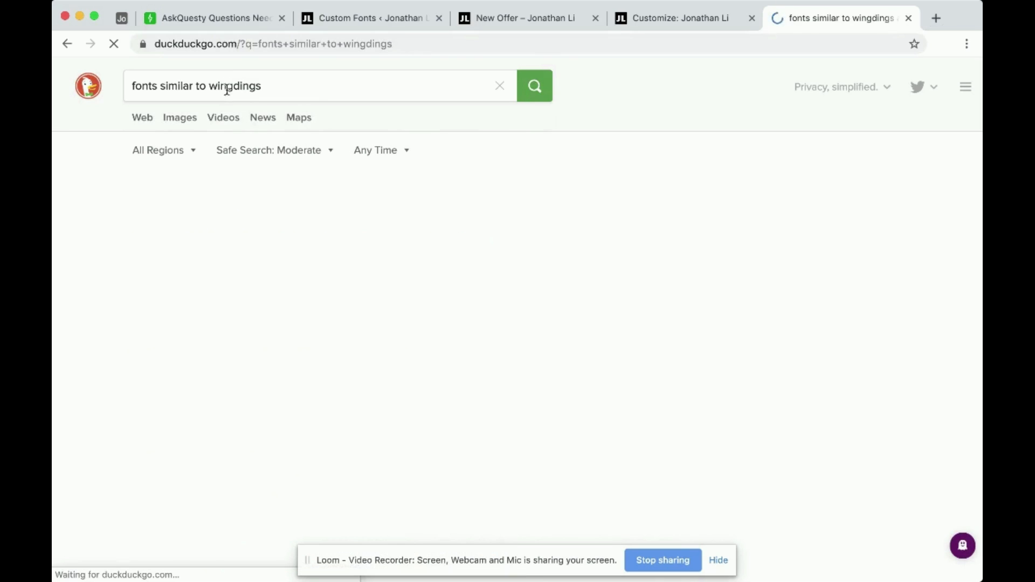
Open the WhatFontIs list of free Wingdings alternatives and choose the Type Keys font for download
scroll(233, 207, "down", 1)
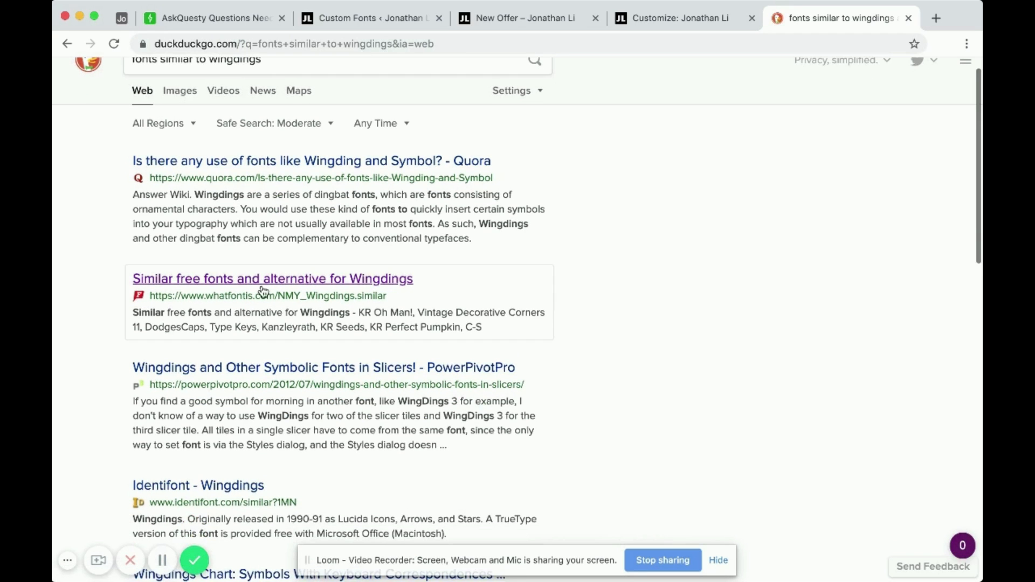
left_click(261, 291)
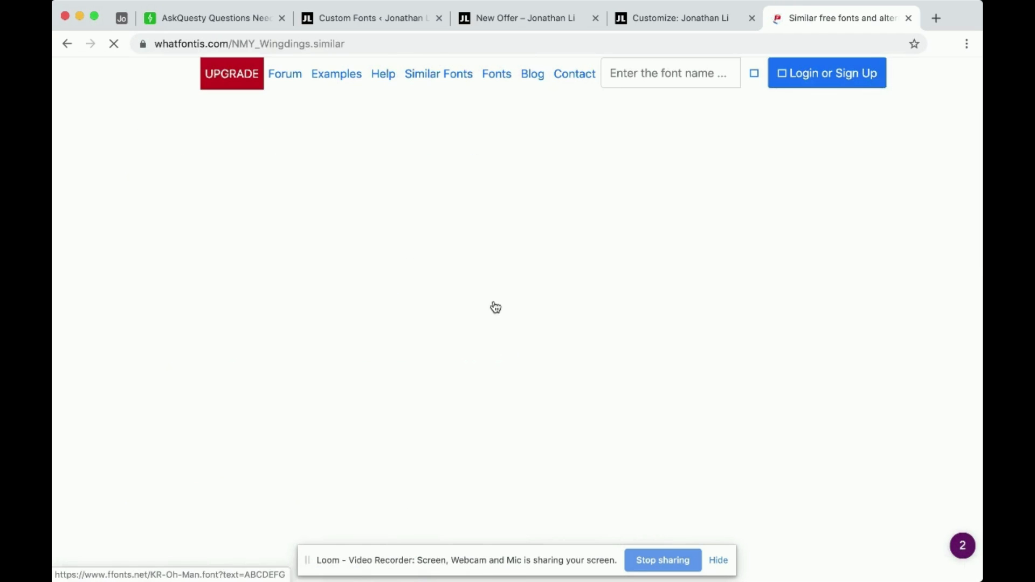
scroll(387, 358, "down", 2)
scroll(386, 358, "down", 5)
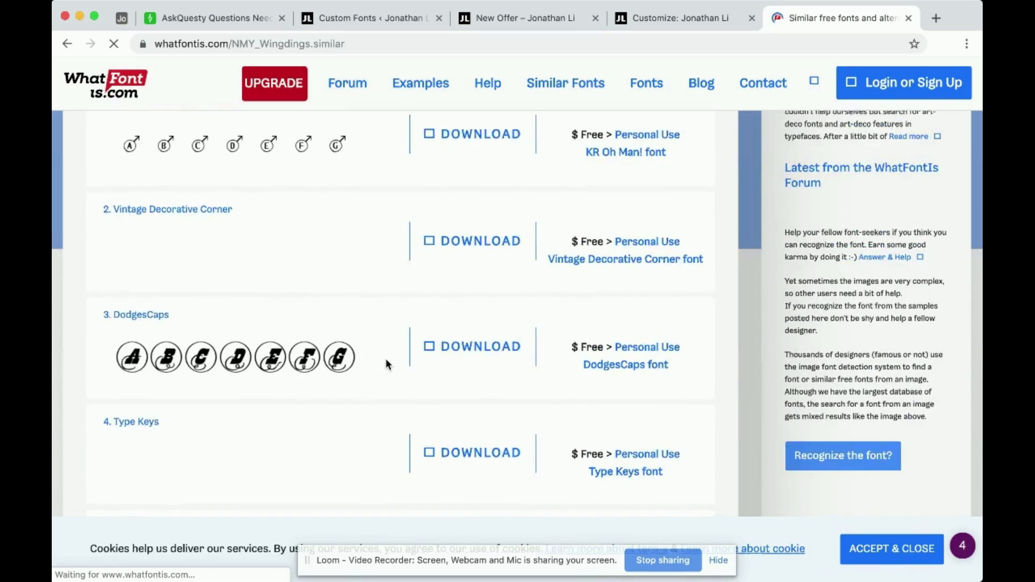
scroll(386, 358, "up", 1)
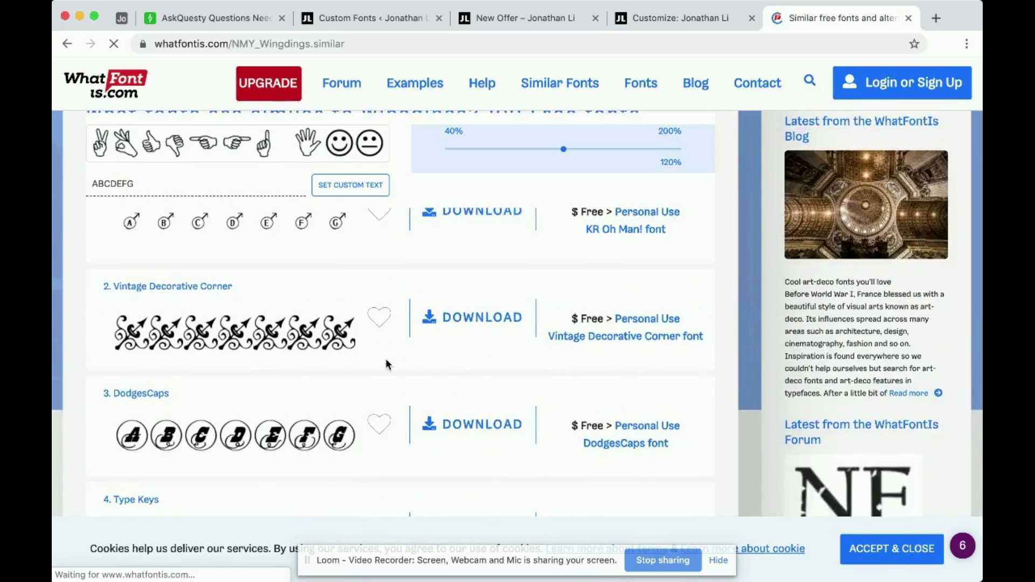
scroll(386, 358, "down", 5)
scroll(386, 358, "up", 2)
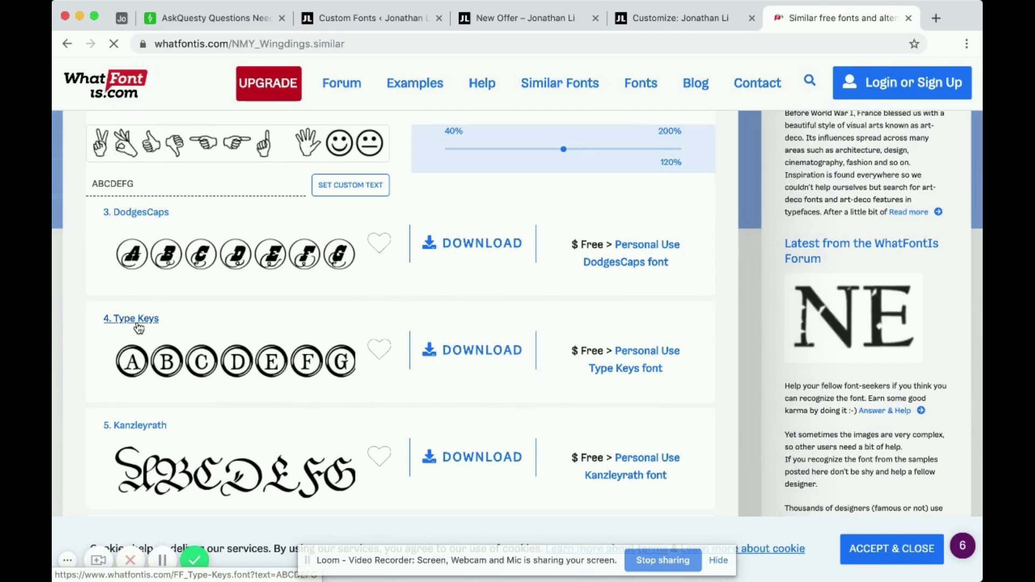
left_click(497, 365)
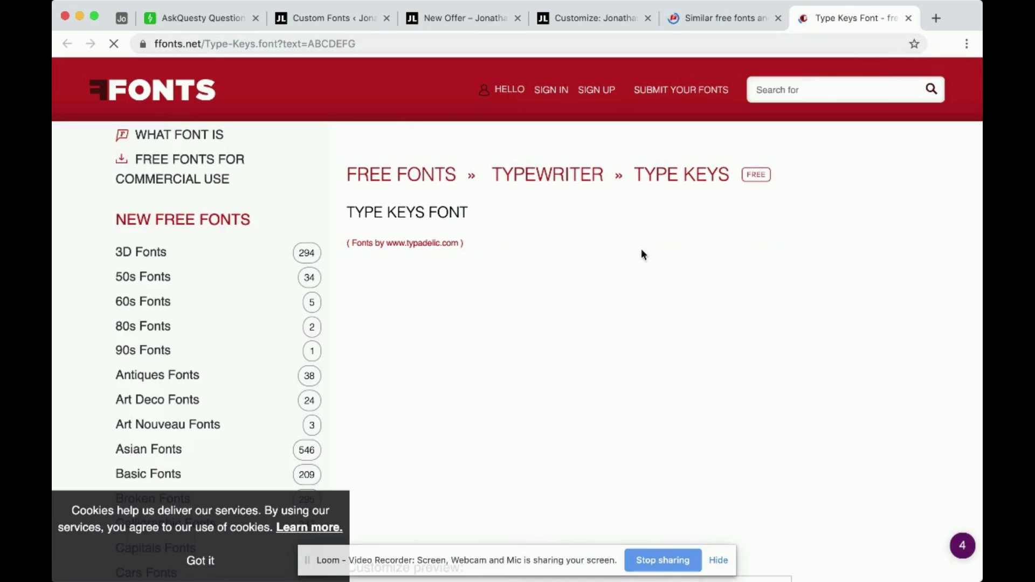
Download the Type Keys font as a zip archive from its ffonts.net page
scroll(484, 295, "down", 6)
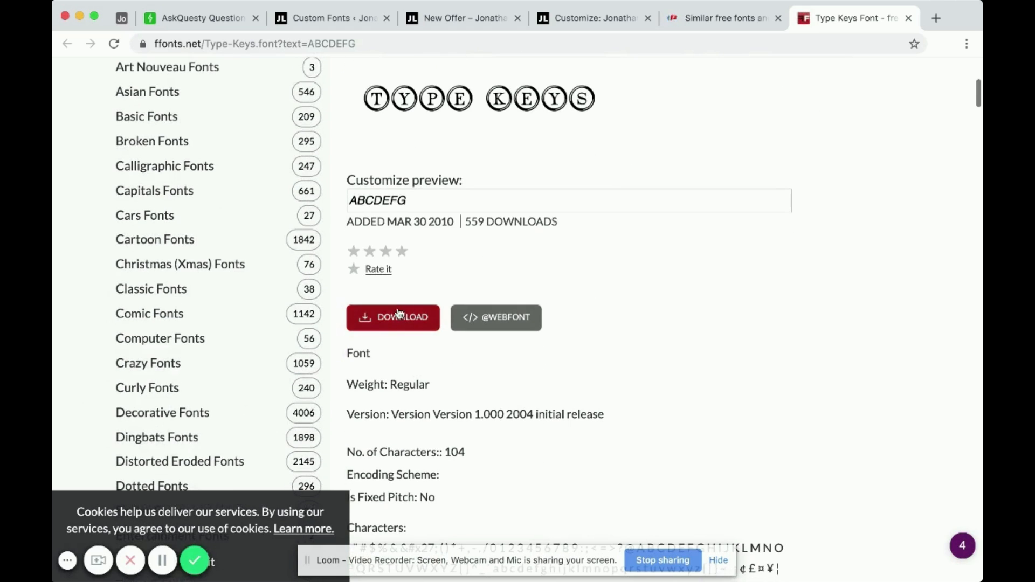
left_click(397, 316)
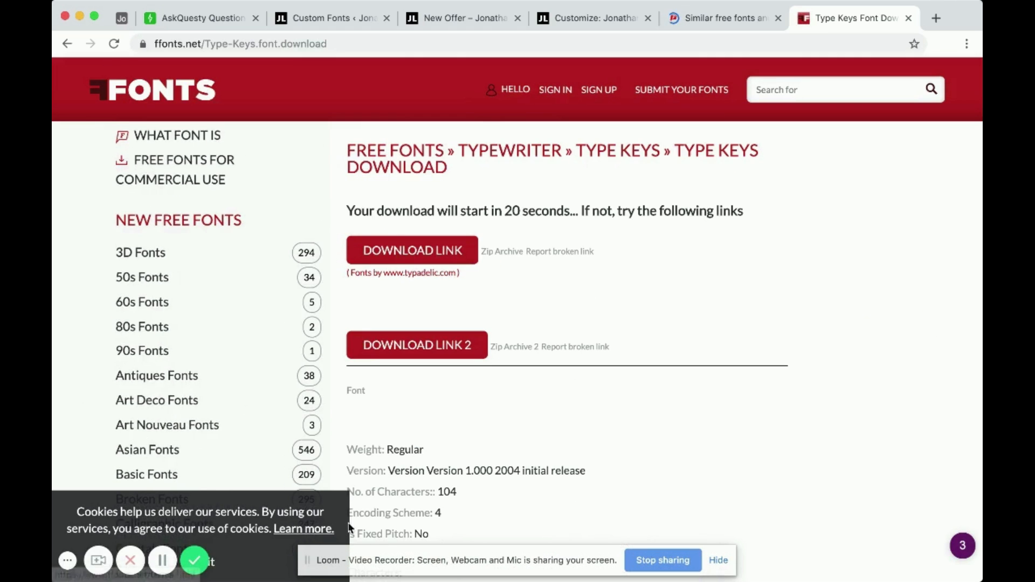
scroll(552, 477, "down", 3)
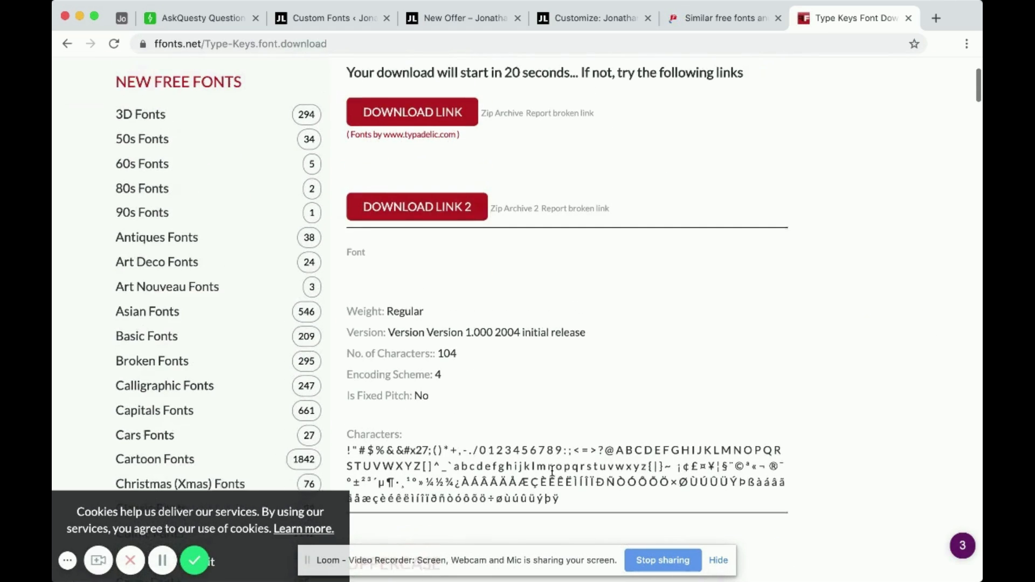
scroll(279, 423, "up", 2)
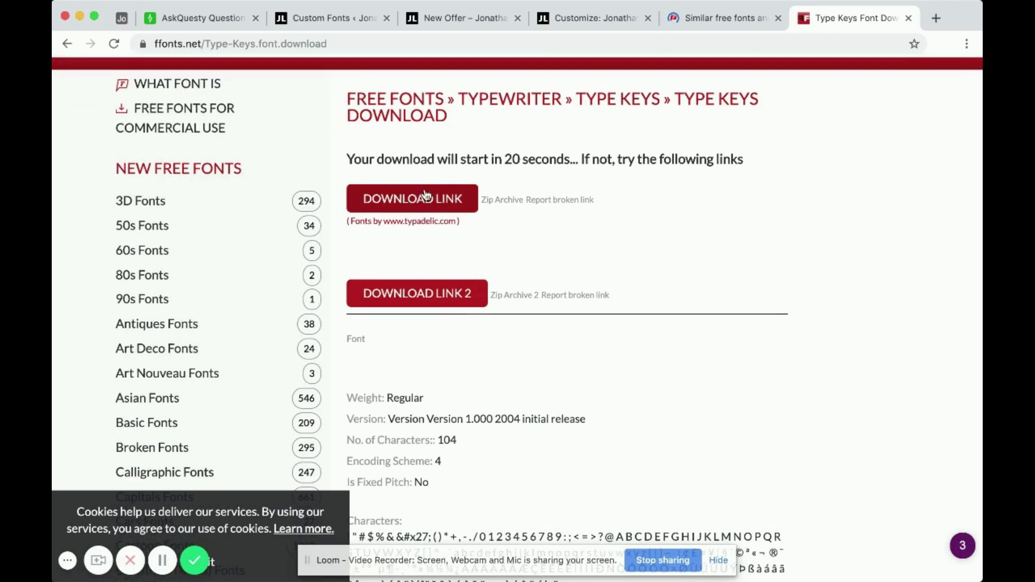
left_click(416, 201)
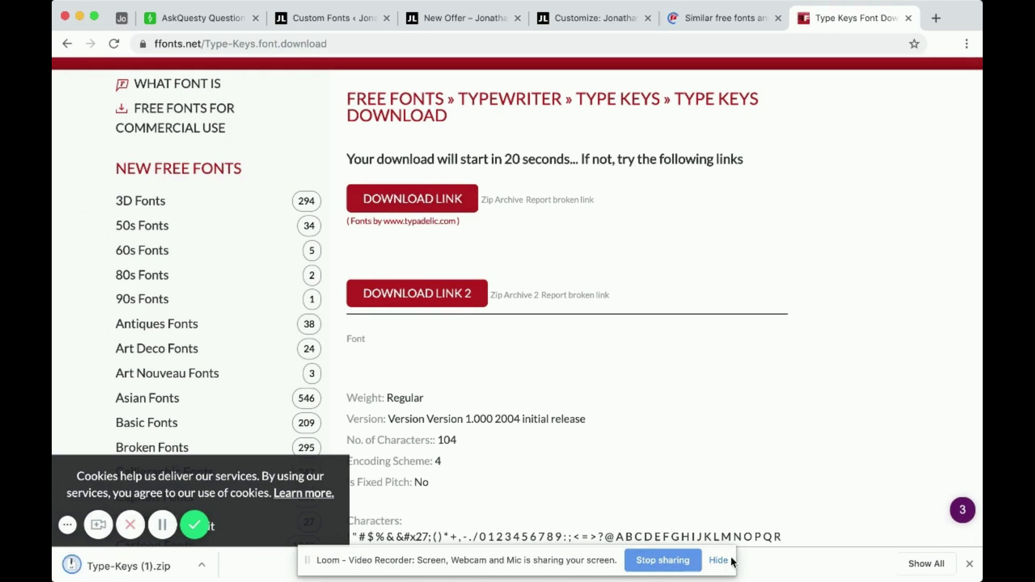
Extract the downloaded Type-Keys archive and move the resulting folder to the Desktop
left_click(116, 567)
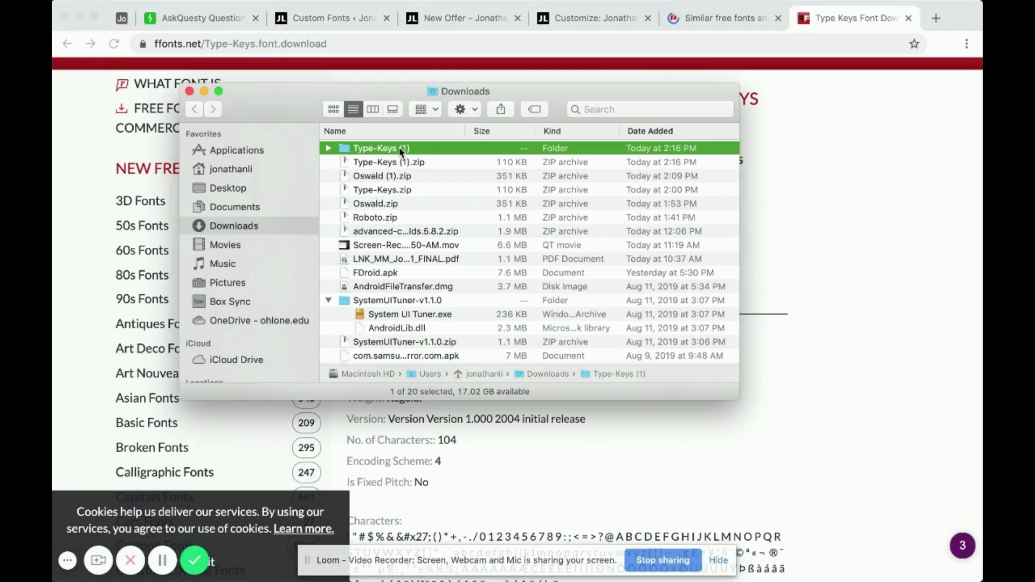
left_click_drag(400, 151, 252, 189)
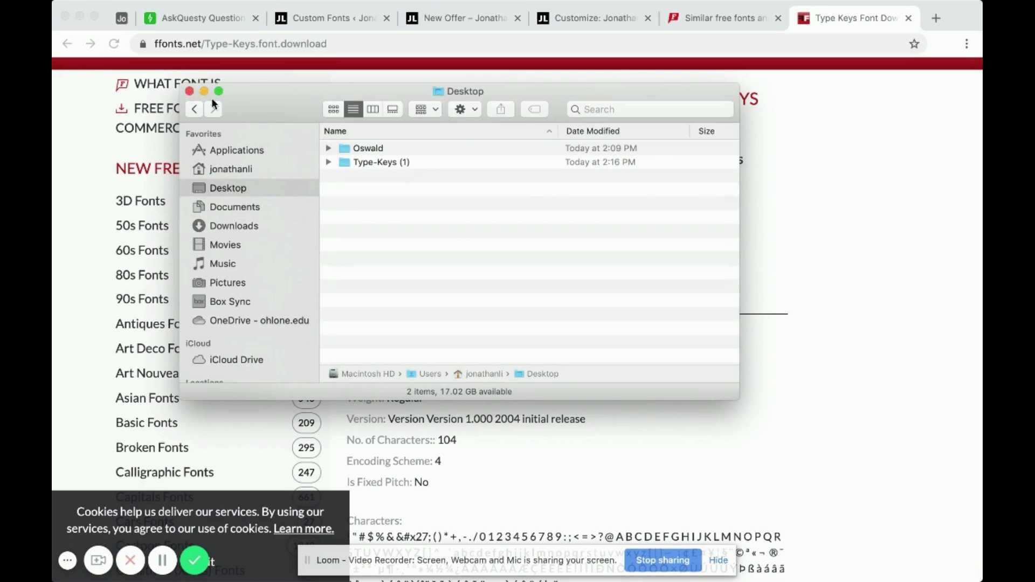
left_click(189, 91)
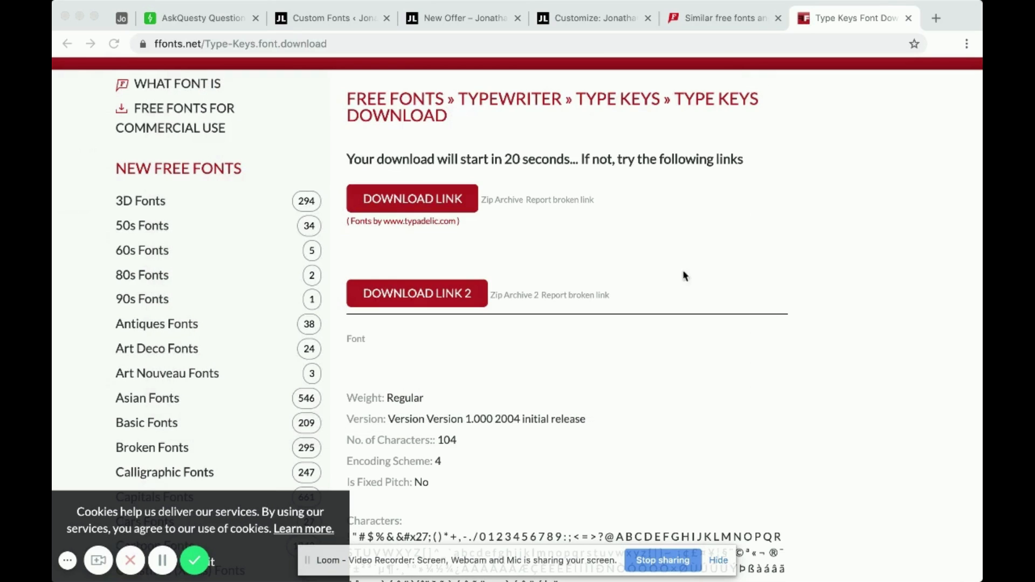
Reveal the desktop beside the browser and rename the new font folder as Type-Keys
double_click(965, 23)
left_click(936, 50)
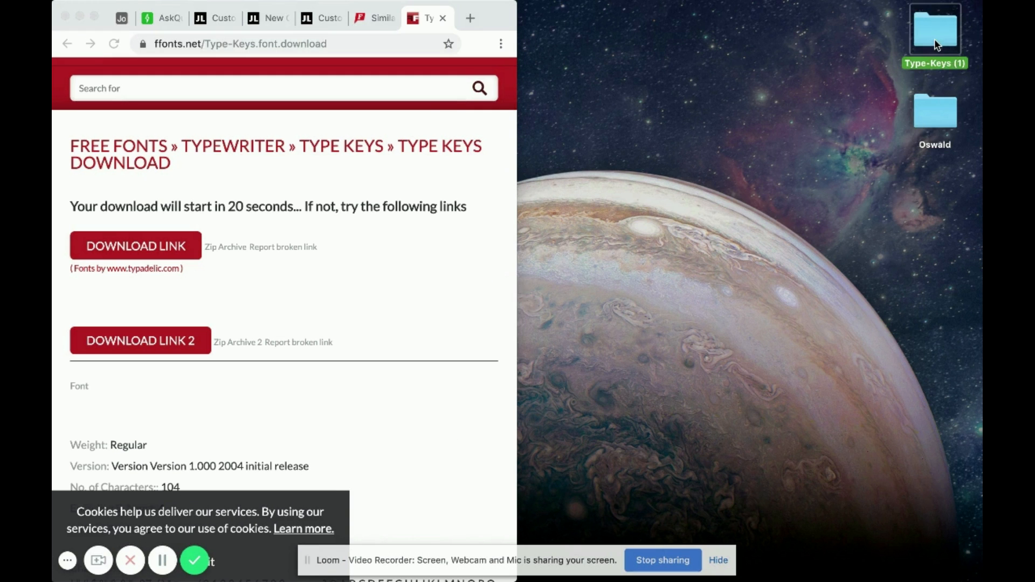
right_click(936, 39)
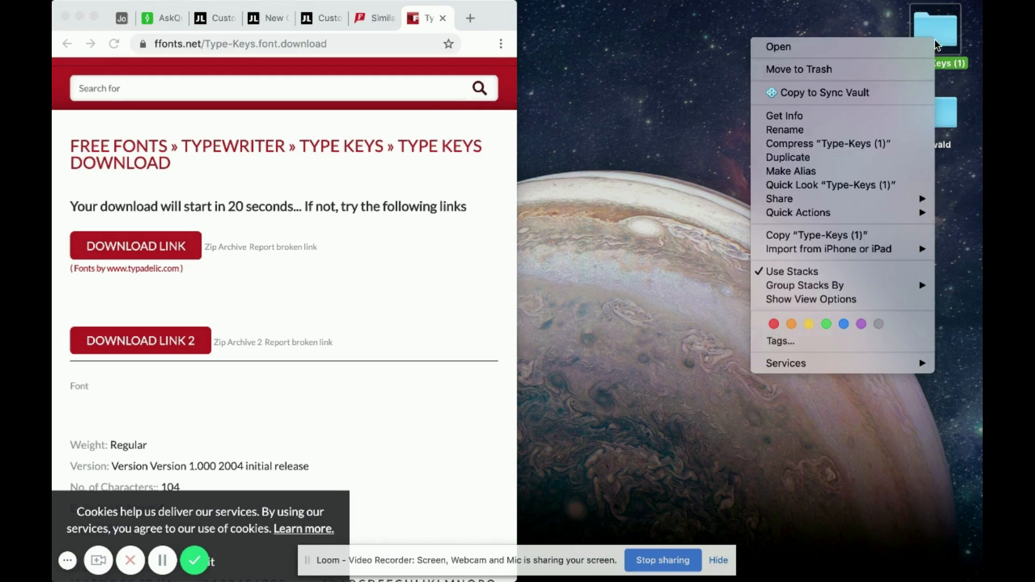
left_click(783, 129)
key("Right")
key("BackSpace")
key("BackSpace")
key("BackSpace")
key("BackSpace")
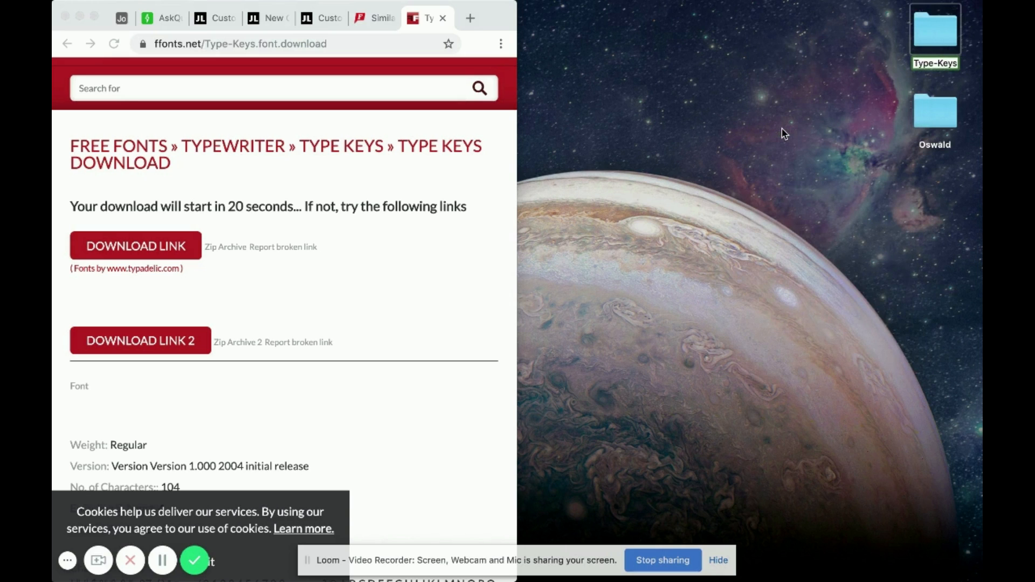
key("Return")
left_click(873, 230)
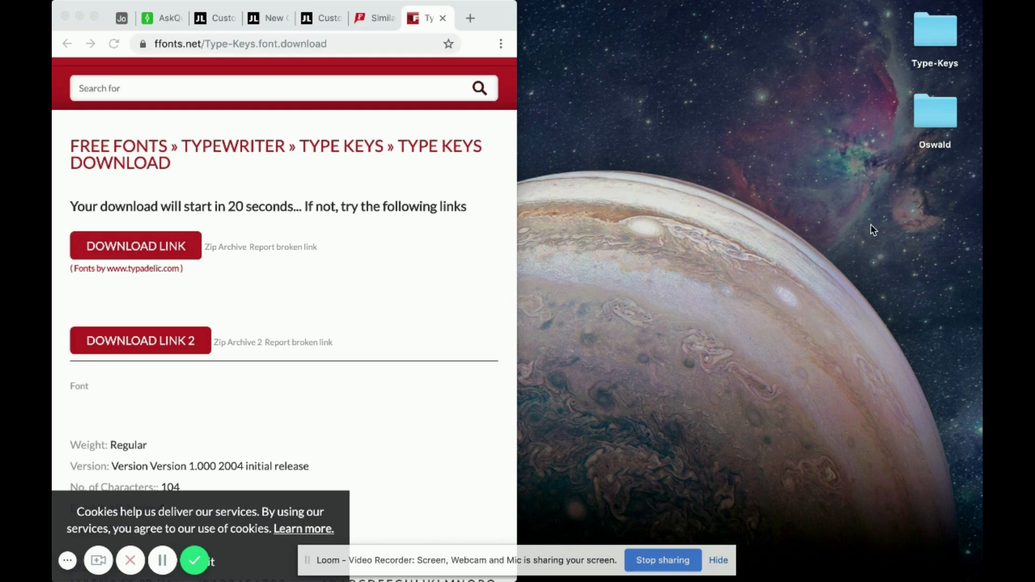
Look through the Type-Keys folder and its typekeys_pc subfolder for the TTF font files
double_click(936, 31)
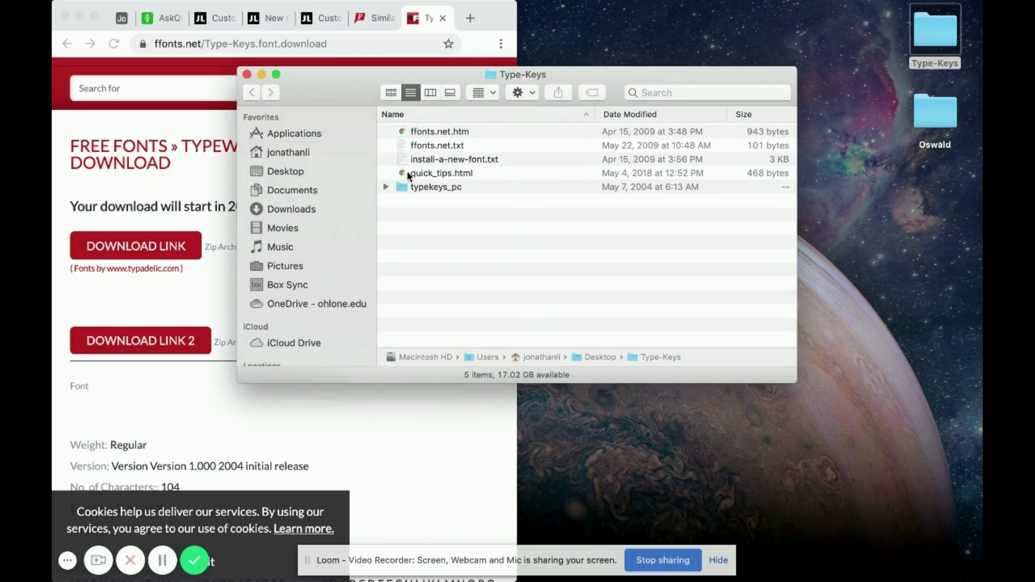
left_click(449, 130)
key("Down")
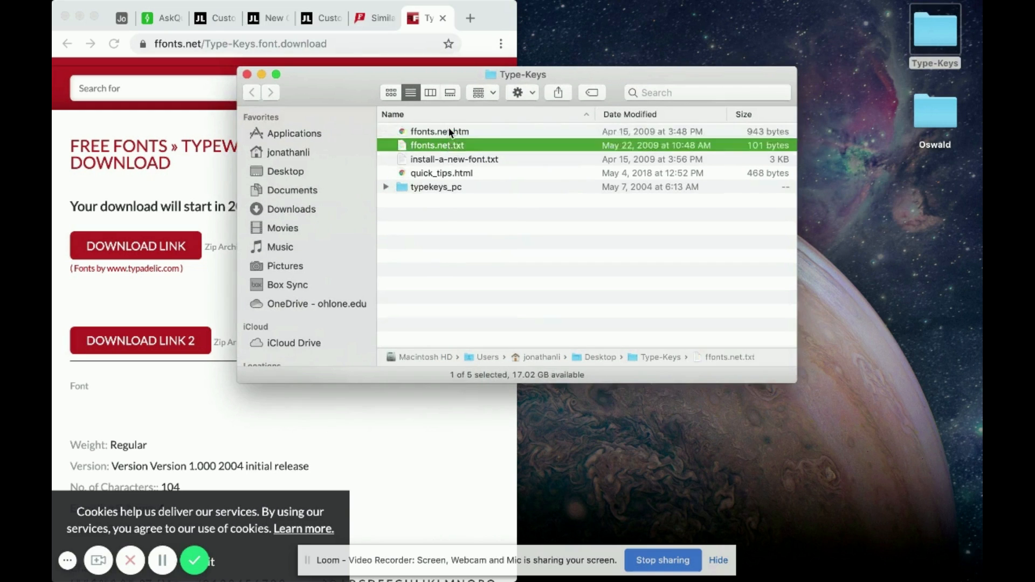
key("Down")
left_click(386, 187)
left_click(481, 217)
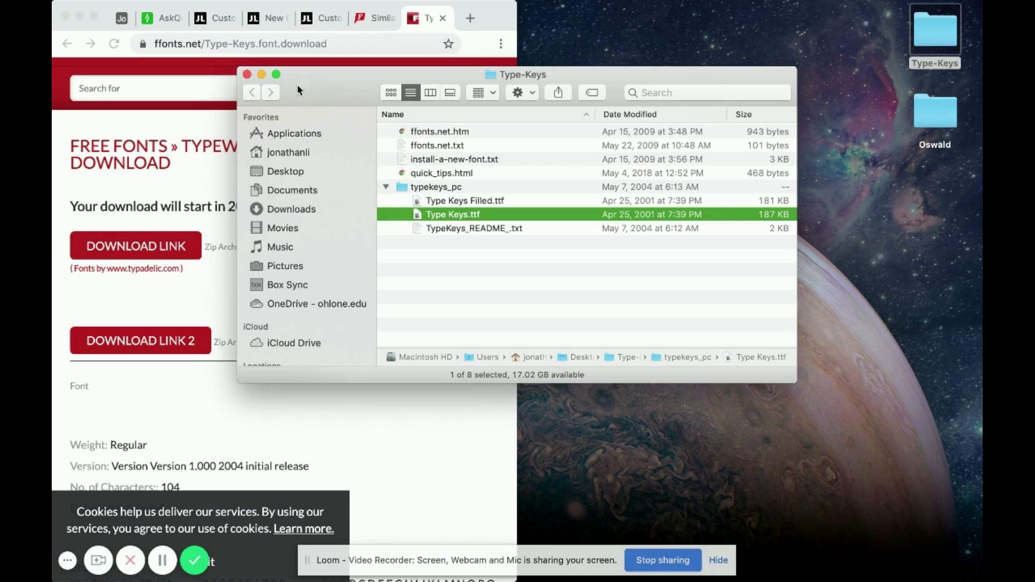
left_click(247, 75)
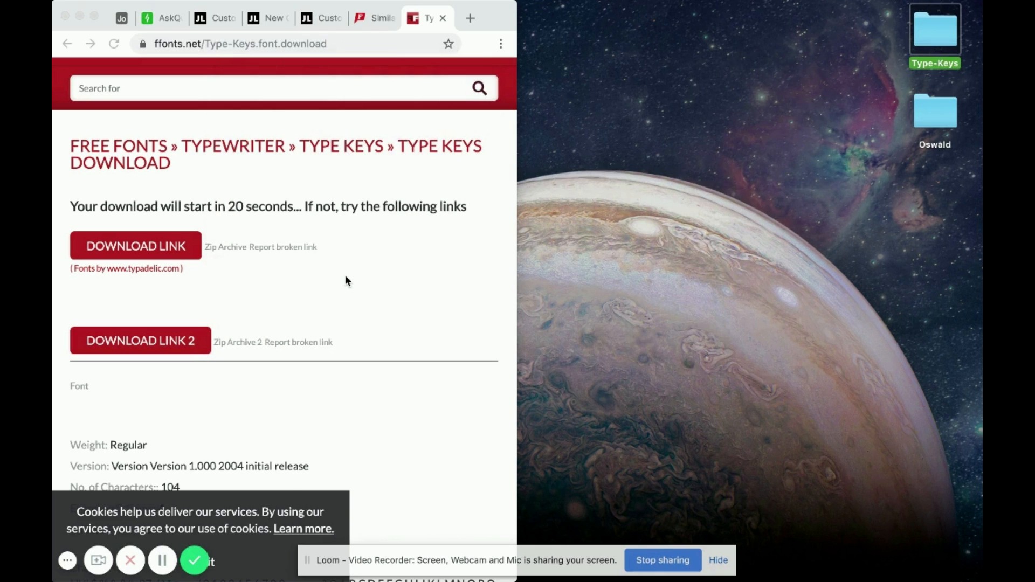
Examine the uppercase letter sample on the Type Keys download page and return to the Custom Fonts settings
scroll(345, 280, "down", 10)
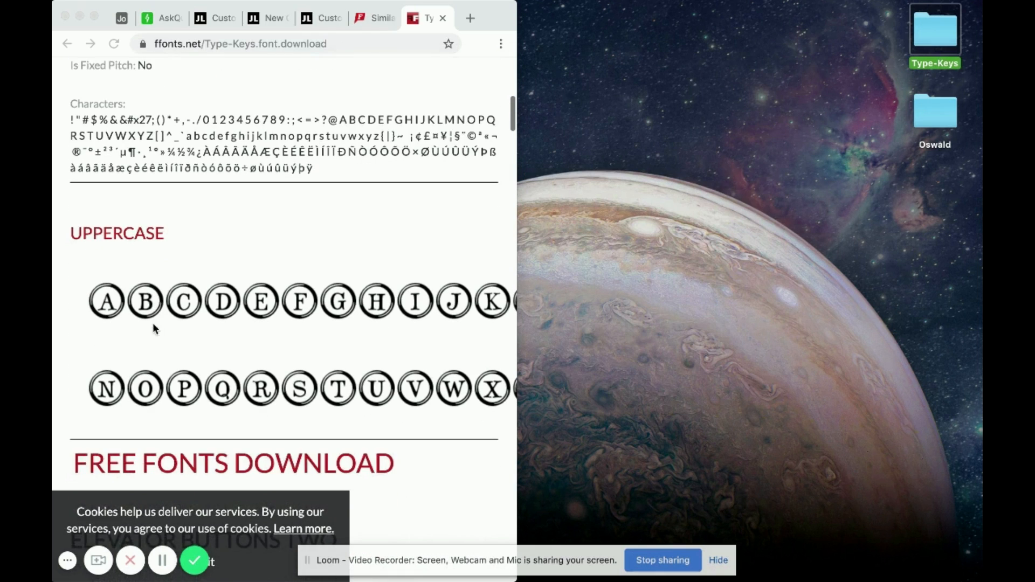
left_click(179, 321)
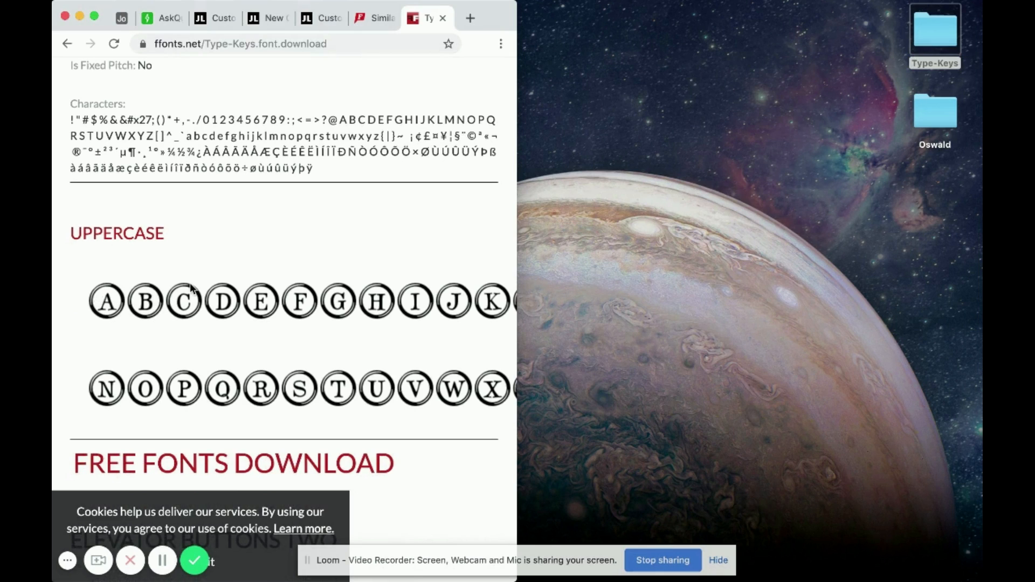
double_click(493, 23)
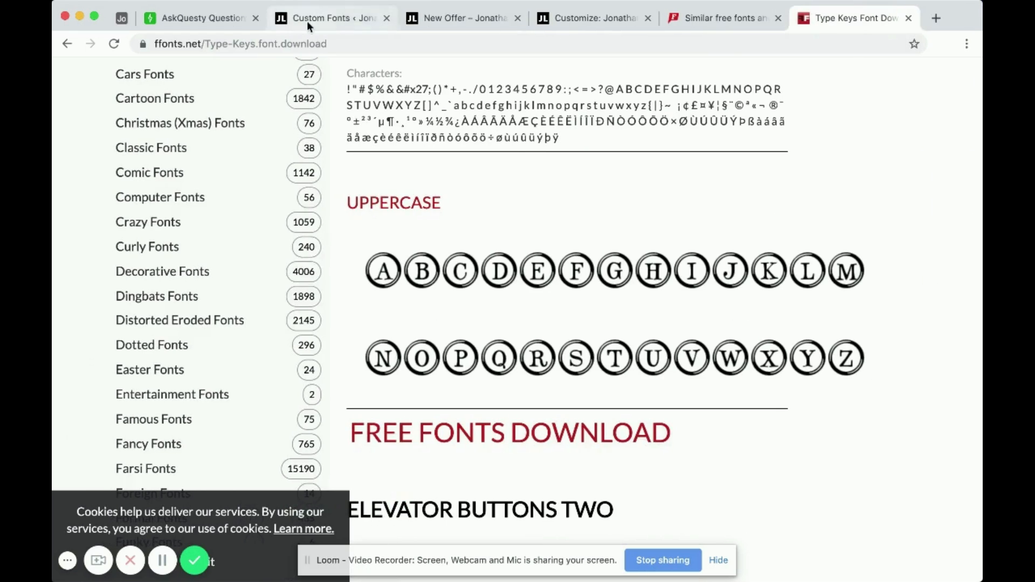
left_click(462, 26)
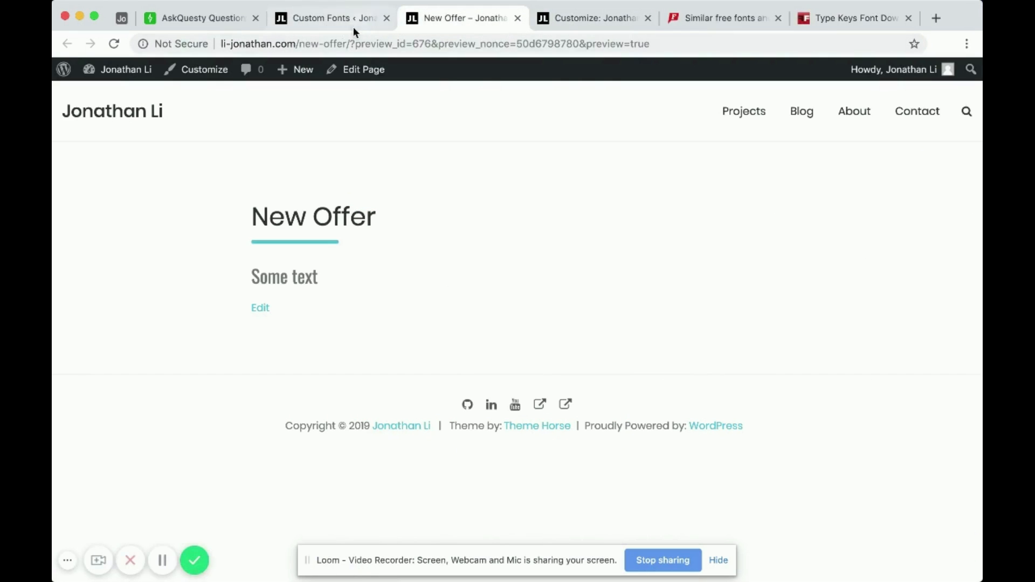
left_click(354, 24)
scroll(366, 224, "up", 2)
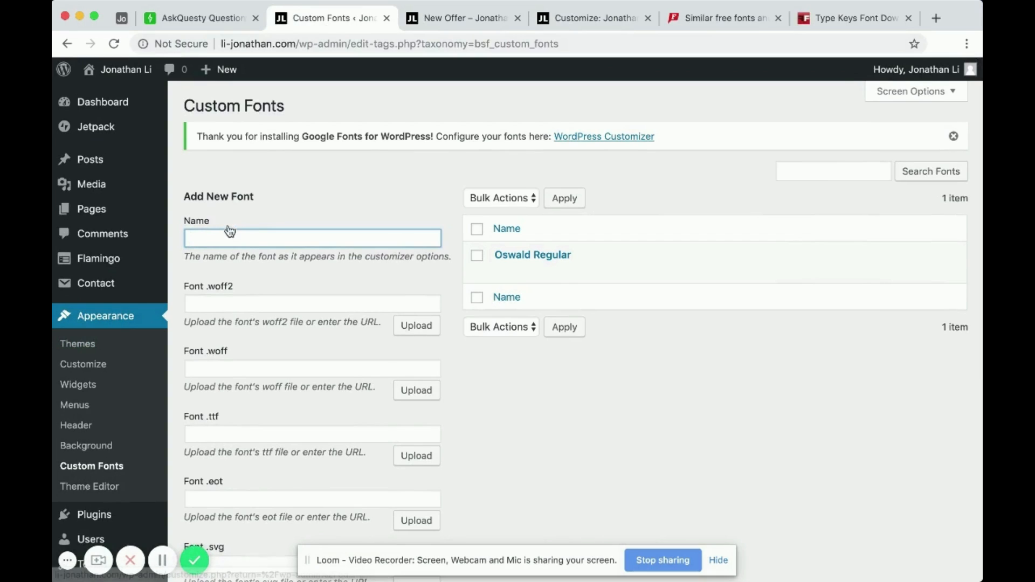
Name the new font Type Keys and open the media picker for its .ttf file
type("Type Keys")
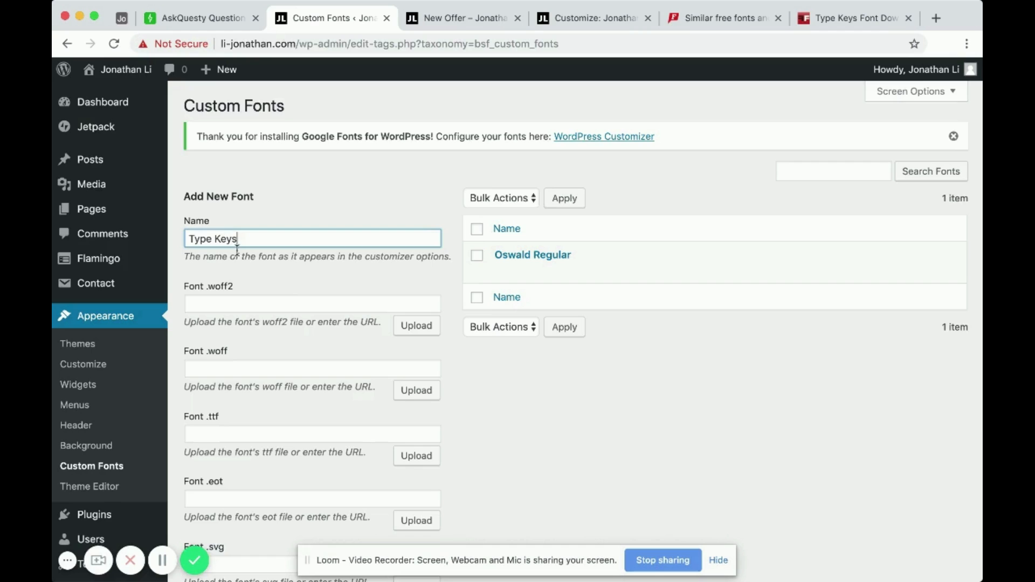
scroll(312, 317, "down", 5)
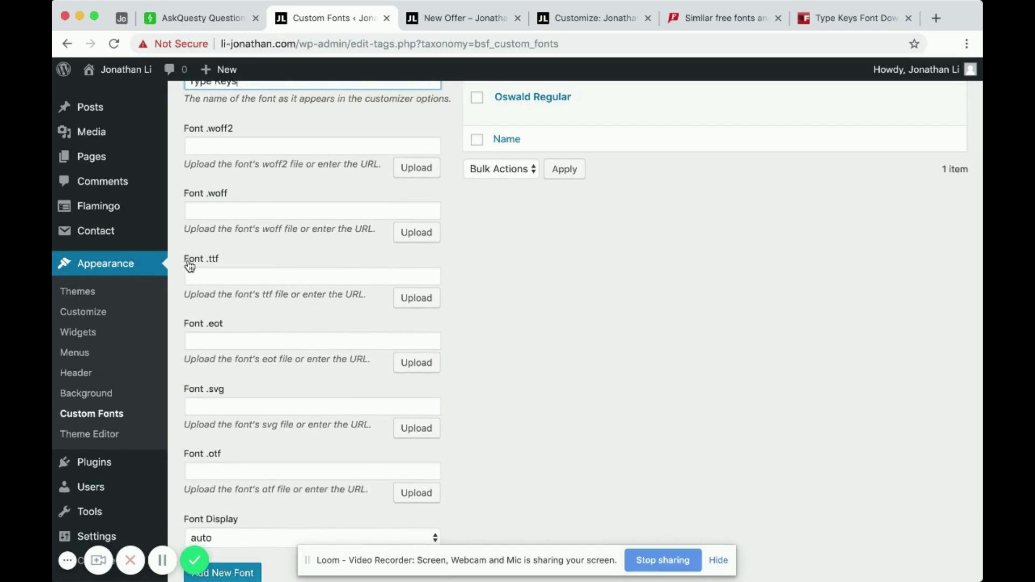
left_click(416, 298)
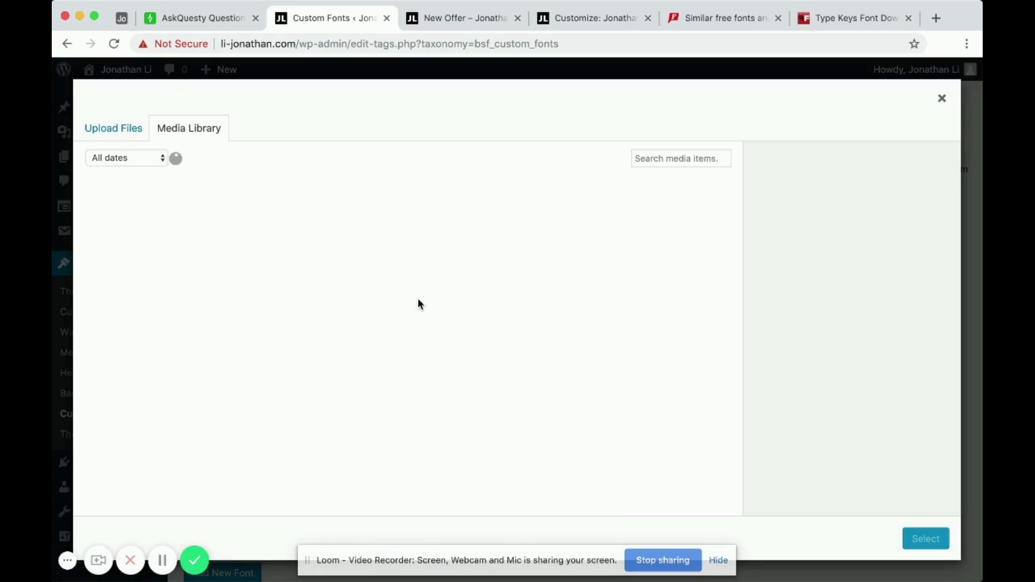
left_click(113, 131)
left_click(497, 330)
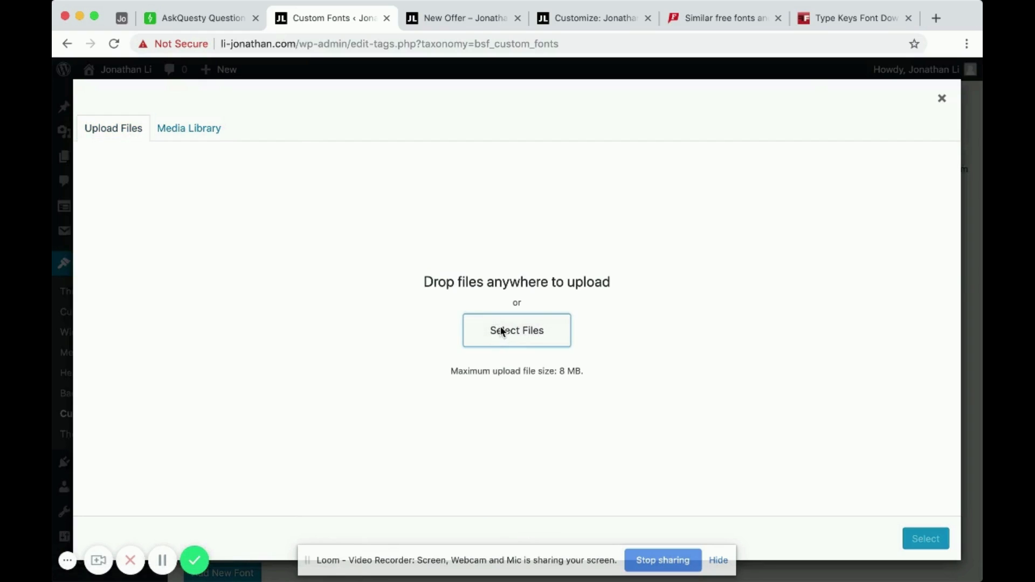
left_click(403, 105)
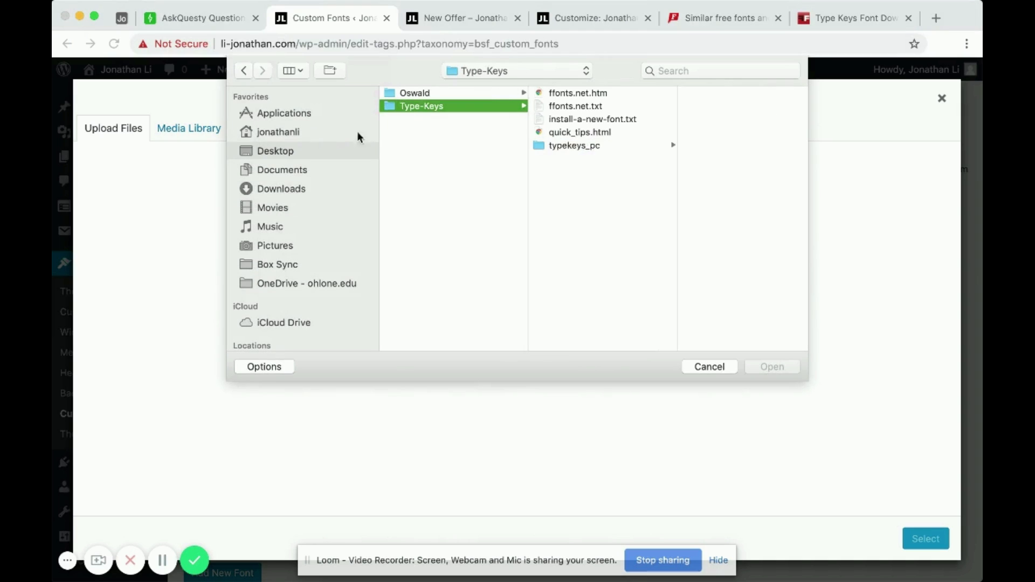
left_click(284, 153)
left_click(442, 107)
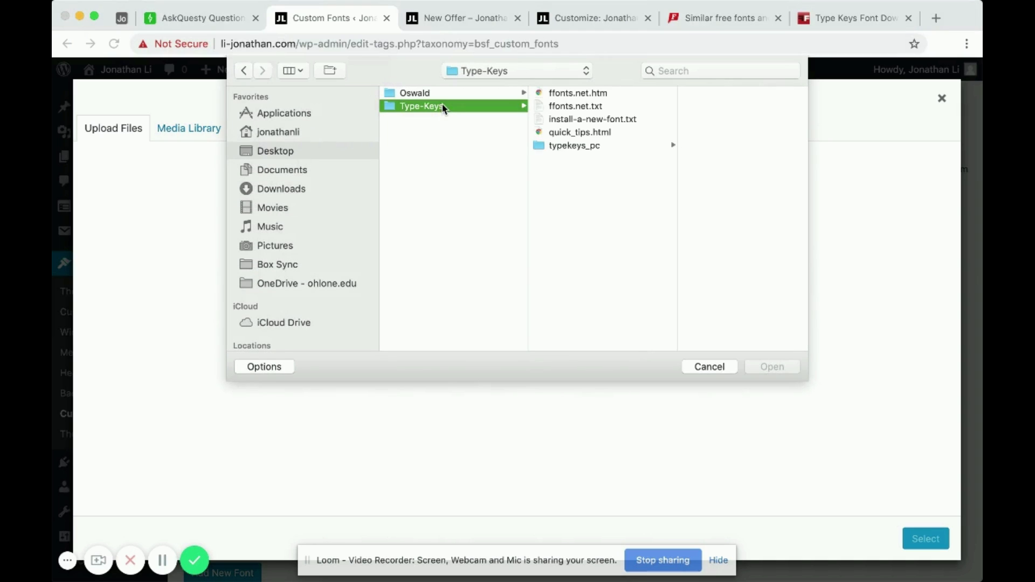
left_click(593, 144)
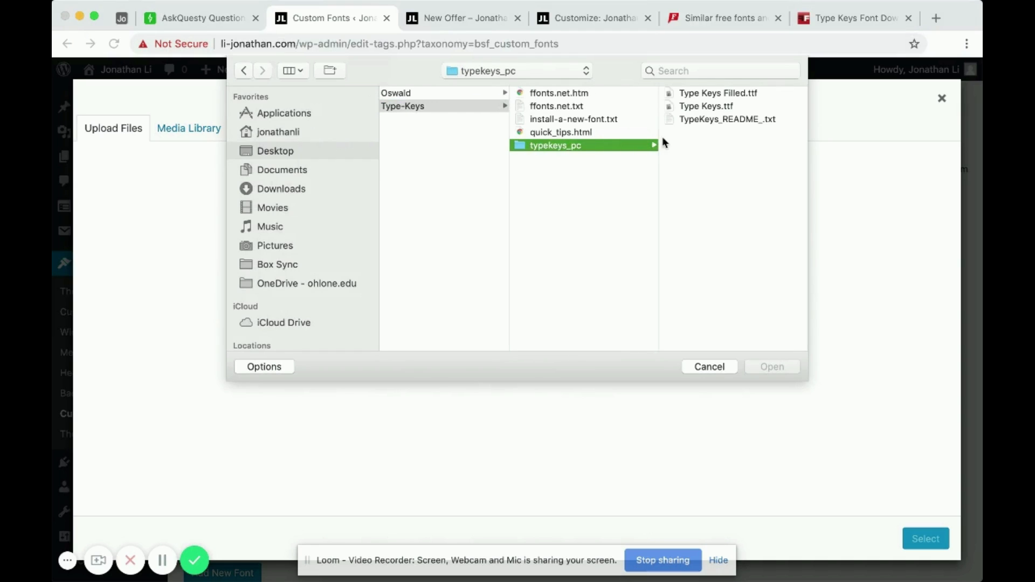
left_click(717, 105)
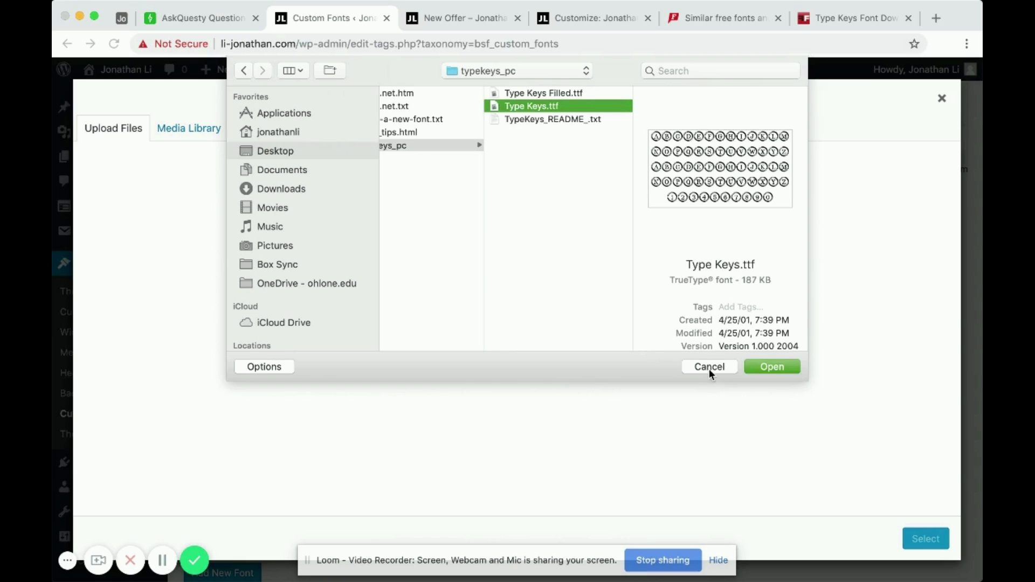
left_click(711, 368)
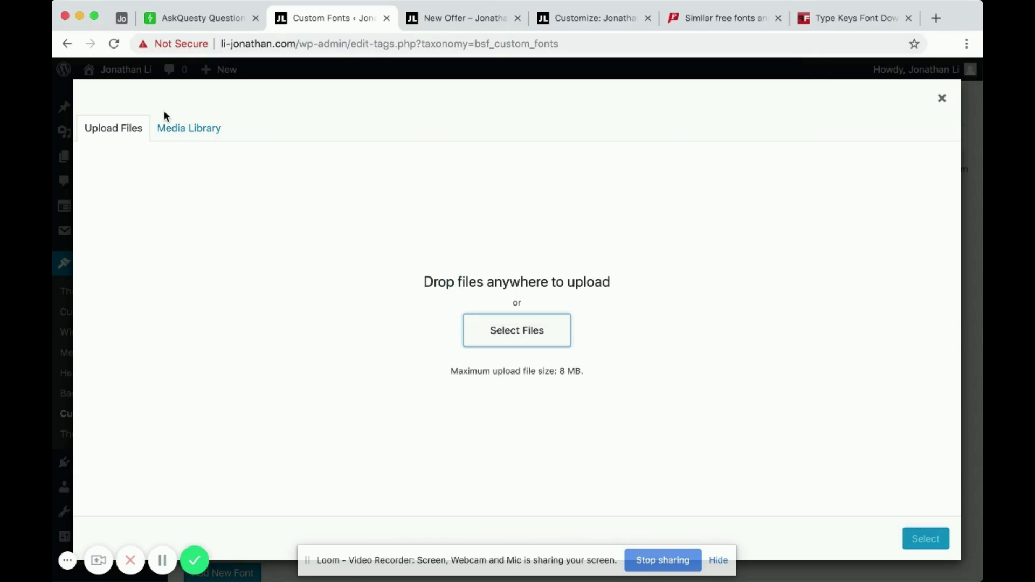
Assign the existing Type-Keys.ttf from the Media Library as the new font's .ttf file
left_click(193, 133)
left_click(118, 229)
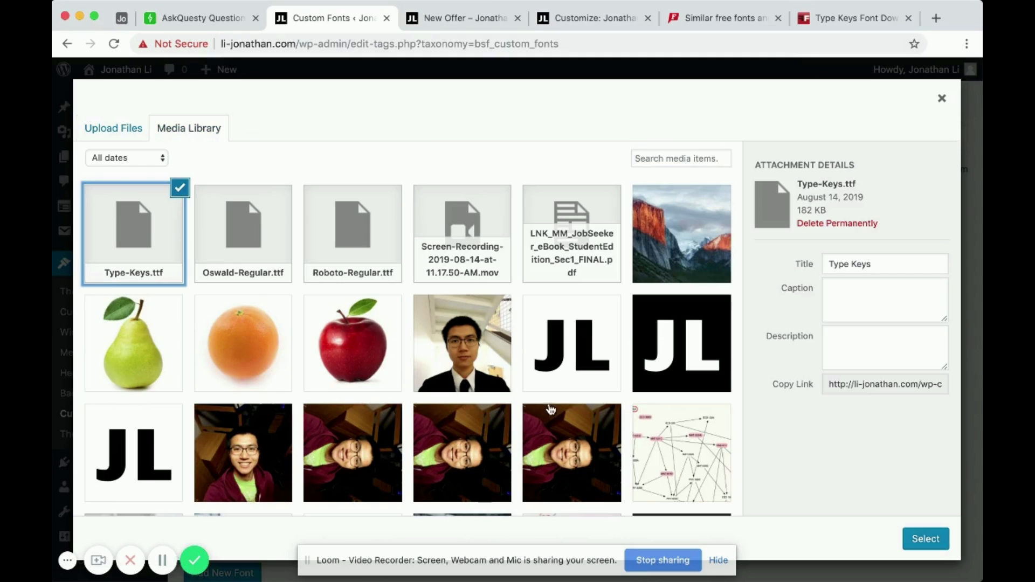
left_click(928, 539)
scroll(249, 284, "up", 5)
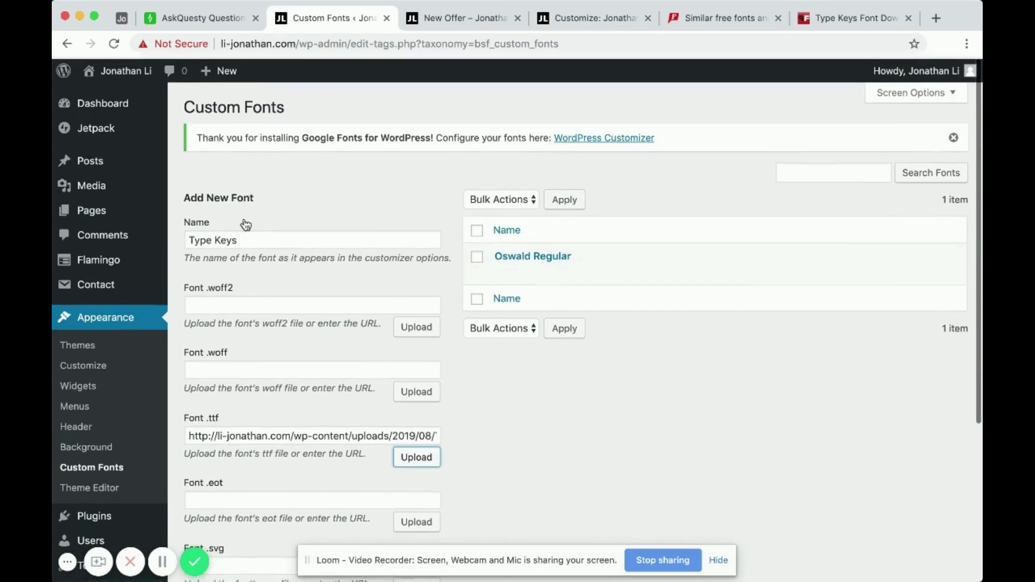
Add the completed Type Keys entry to the site's custom fonts
left_click(277, 237)
scroll(236, 233, "down", 4)
scroll(236, 233, "down", 3)
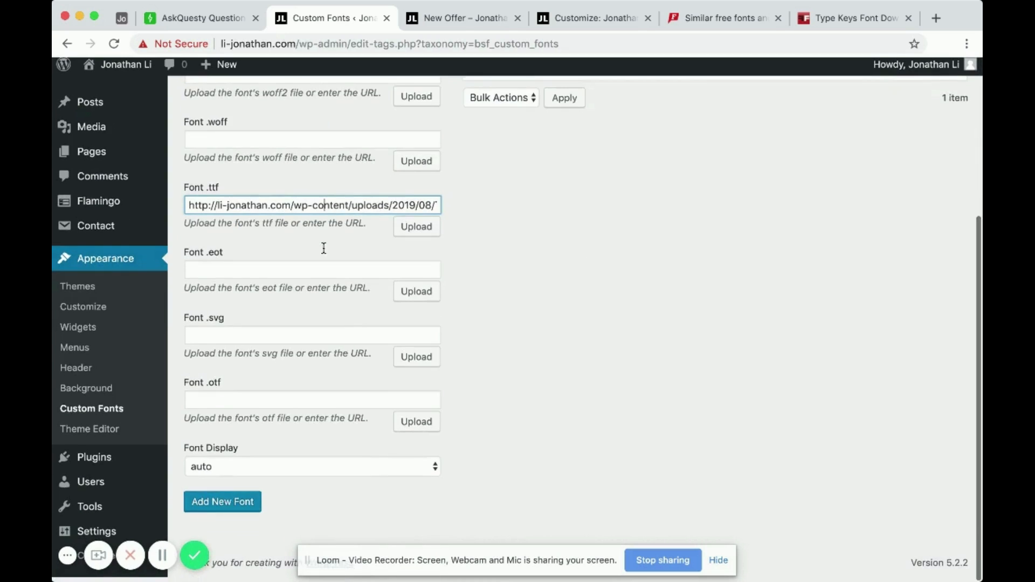
left_click(225, 509)
scroll(574, 342, "up", 5)
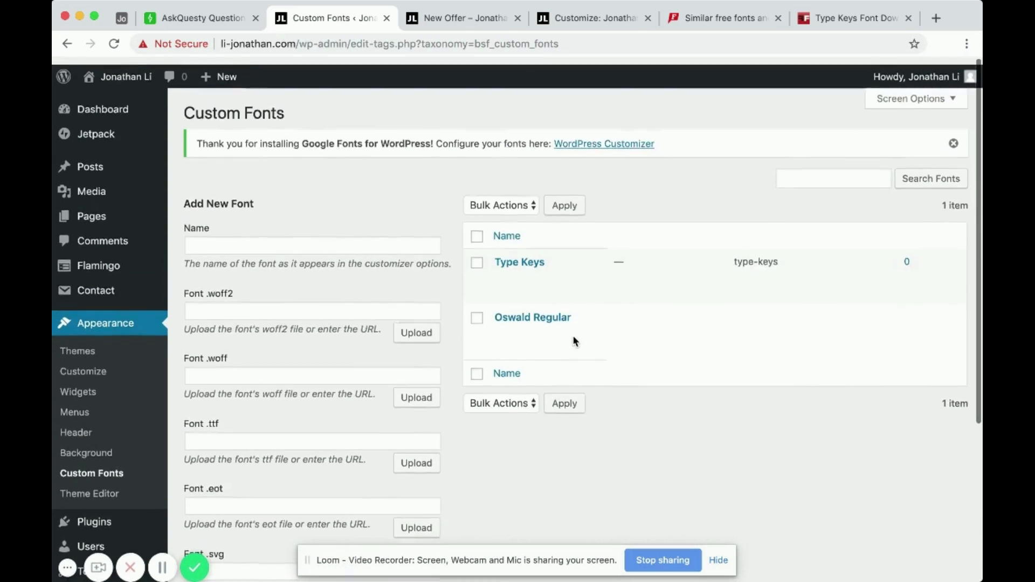
mouse_move(533, 261)
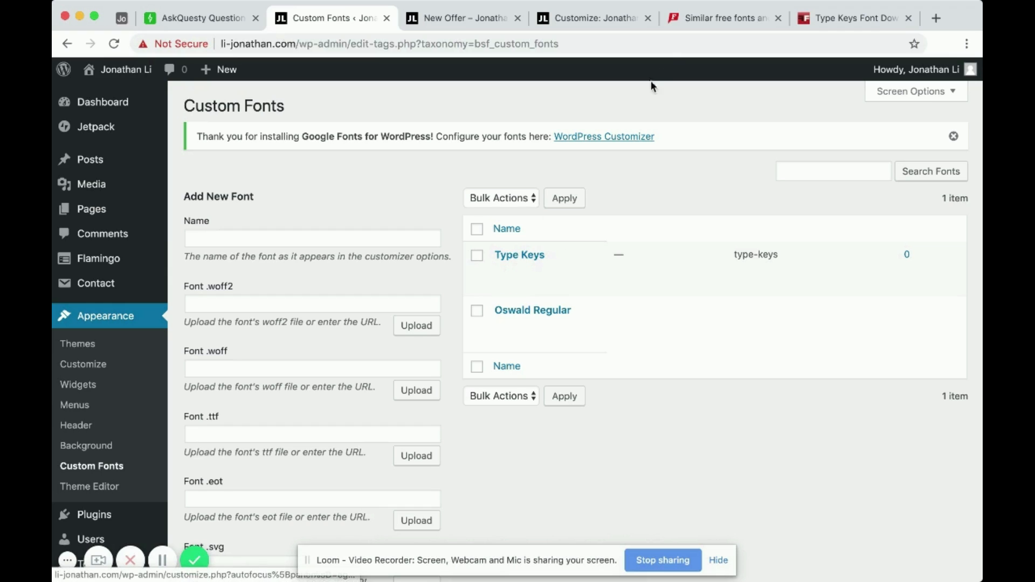
Add a .type-keys-font rule with font-family "Type Keys" below the Oswald rule in the Customizer's additional CSS
left_click(574, 19)
left_click(155, 255)
key("Return")
key("Return")
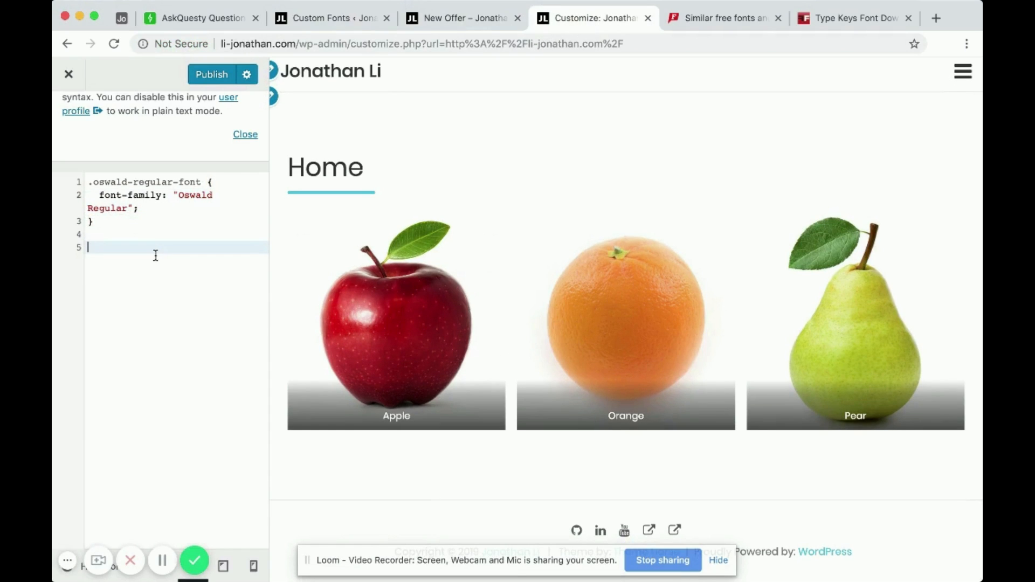
type(".type-keys-font{")
key("Return")
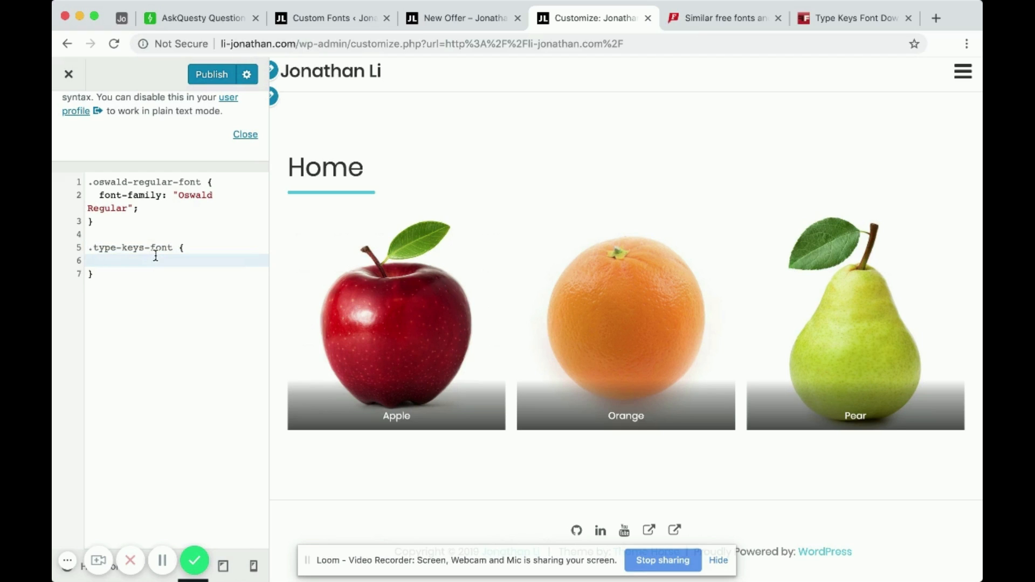
type("font-family")
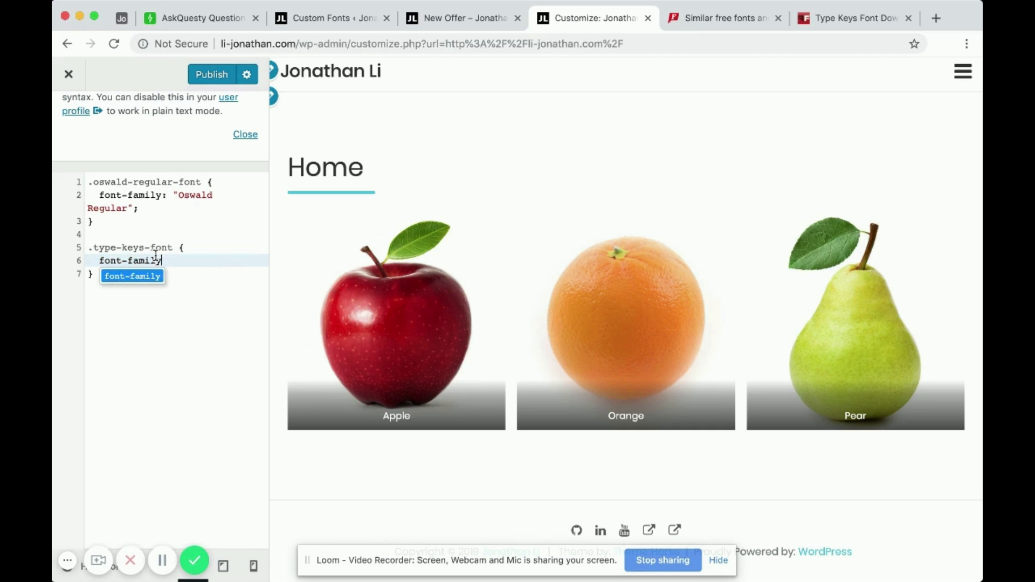
type(": \"Type Keys\";")
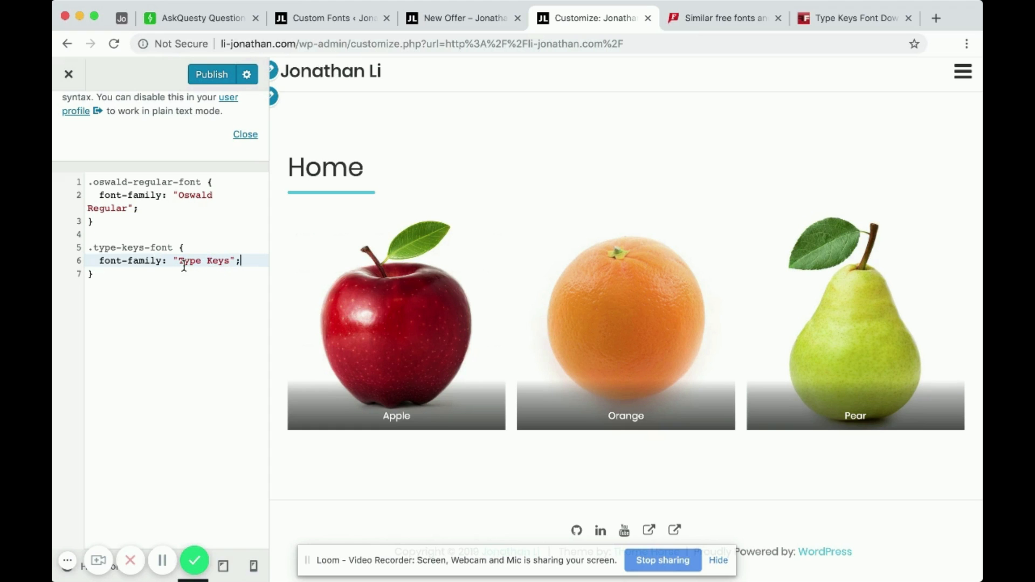
left_click_drag(179, 264, 224, 265)
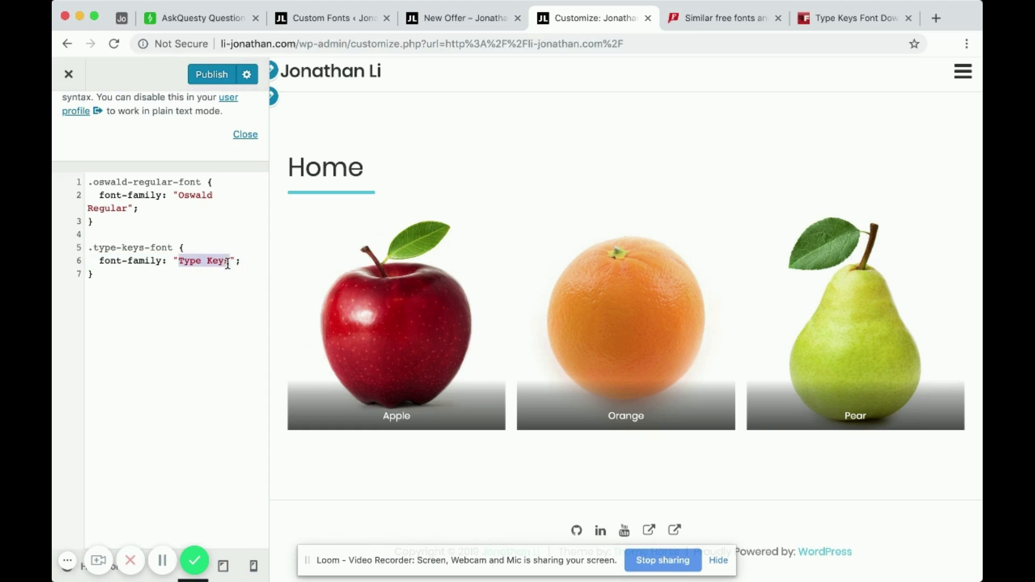
left_click(243, 260)
Check the font name in the Custom Fonts list and compare the .oswald-regular-font and .type-keys-font rules in the additional CSS
left_click(464, 16)
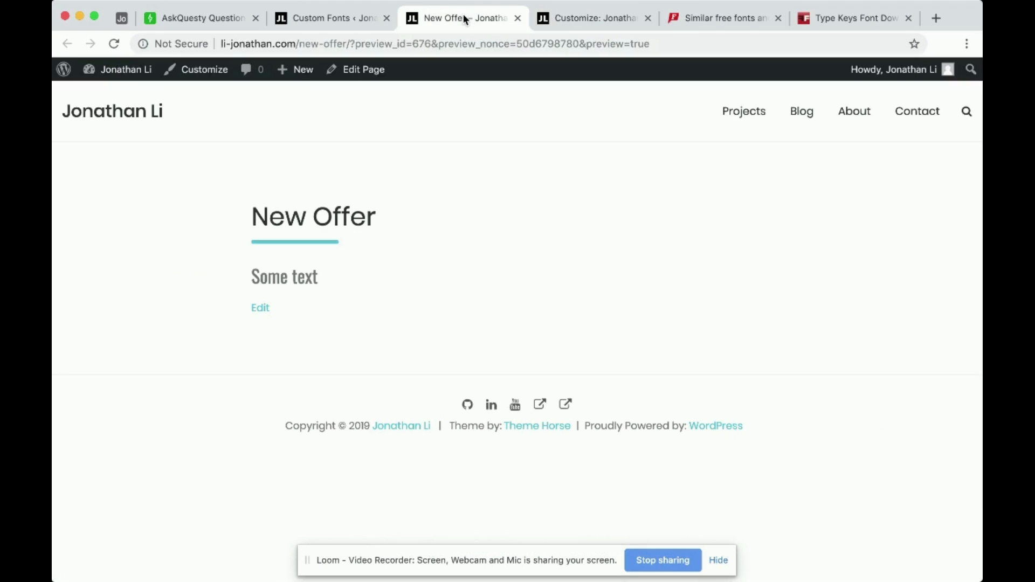
left_click(331, 17)
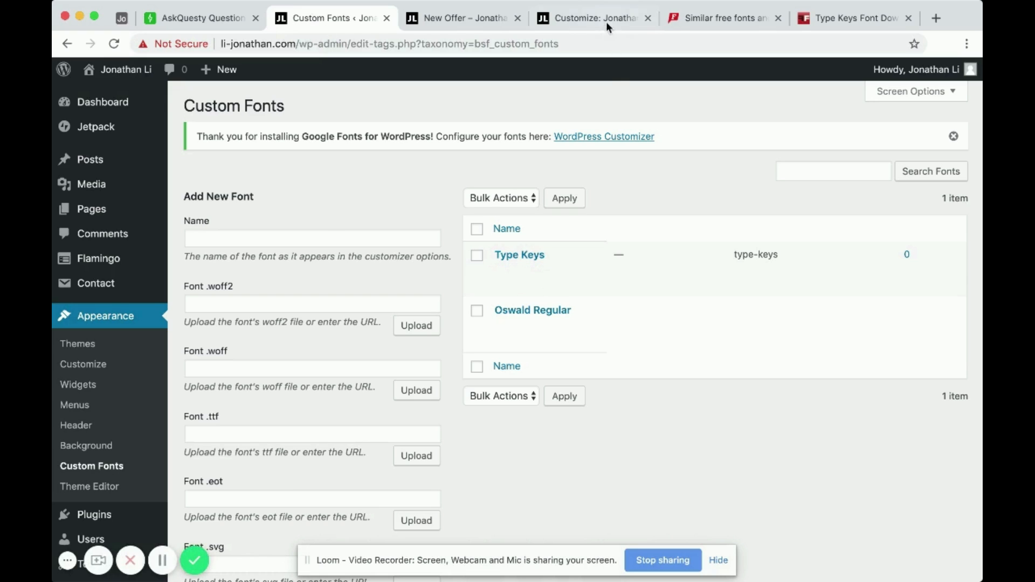
left_click(588, 18)
left_click(167, 278)
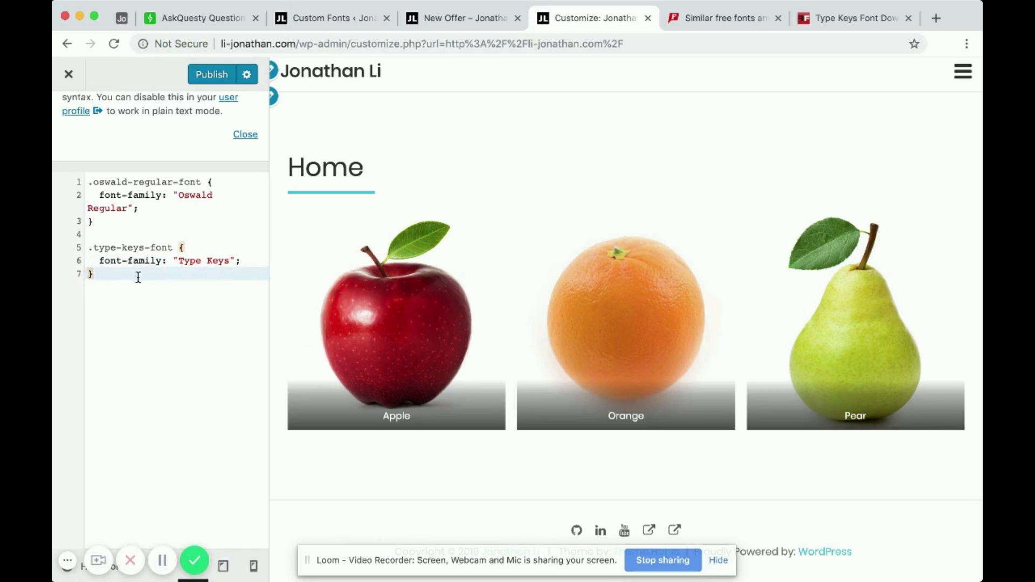
left_click(122, 222)
left_click_drag(122, 222, 79, 167)
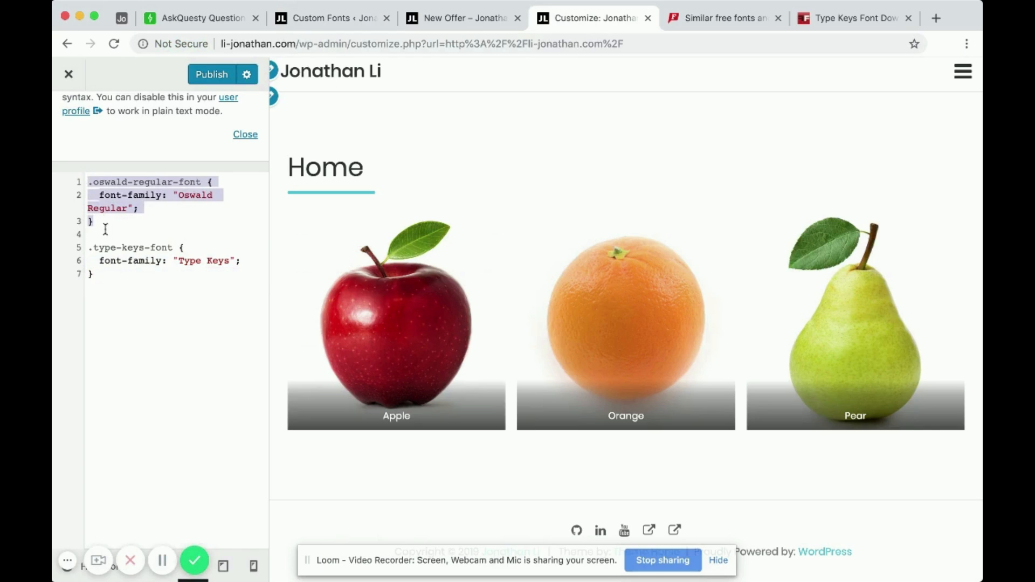
left_click(132, 230)
left_click_drag(120, 222, 60, 173)
left_click(201, 186)
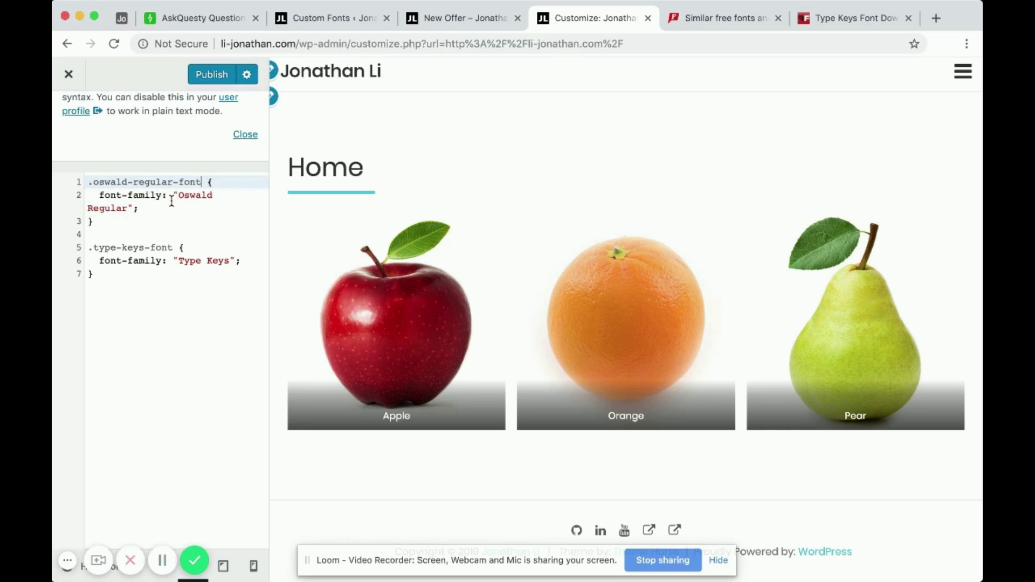
left_click(176, 206)
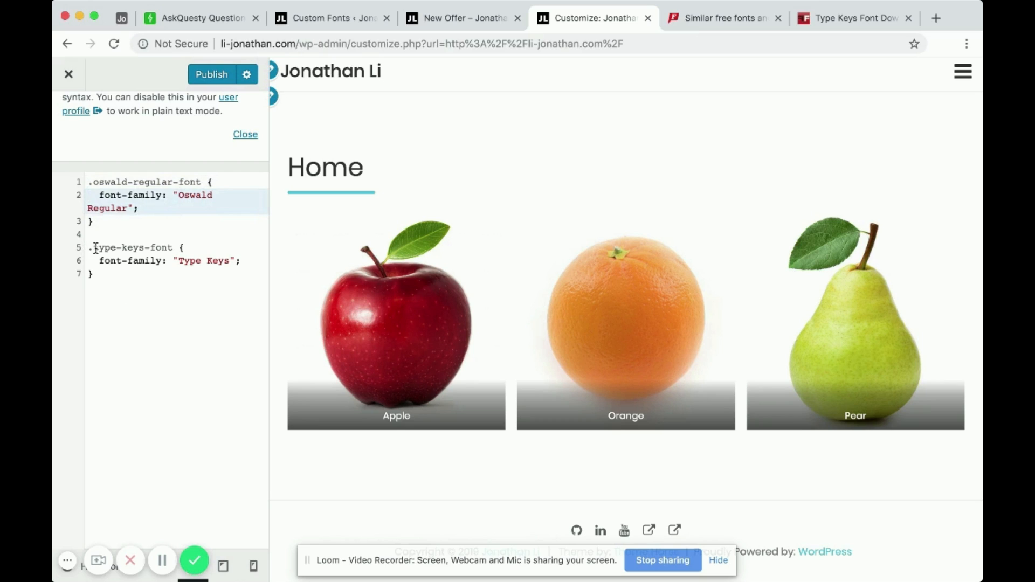
left_click_drag(114, 275, 83, 251)
left_click(135, 294)
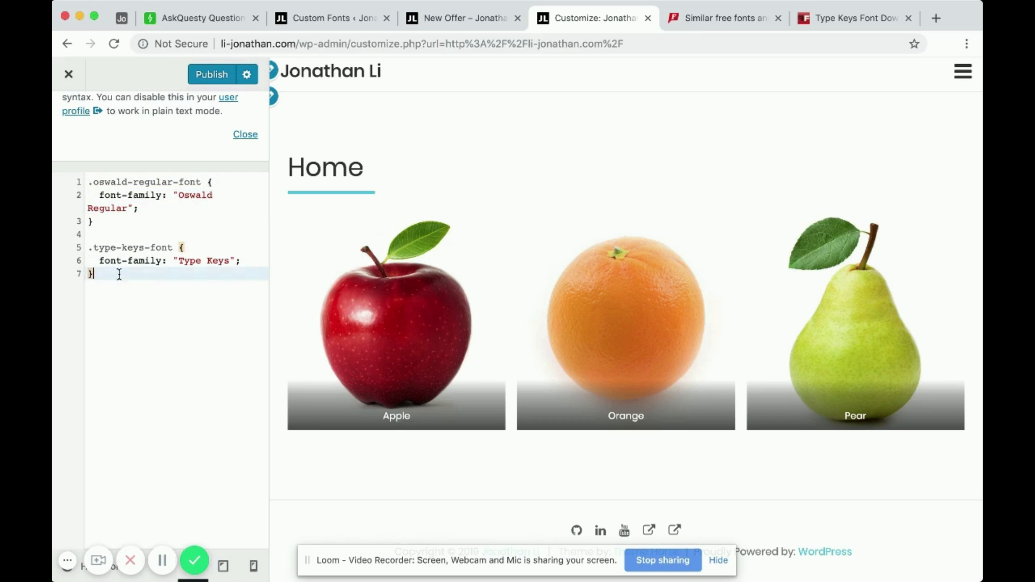
Review the type-keys-font class name and its font-family value, and publish the additional CSS
left_click_drag(173, 247, 90, 247)
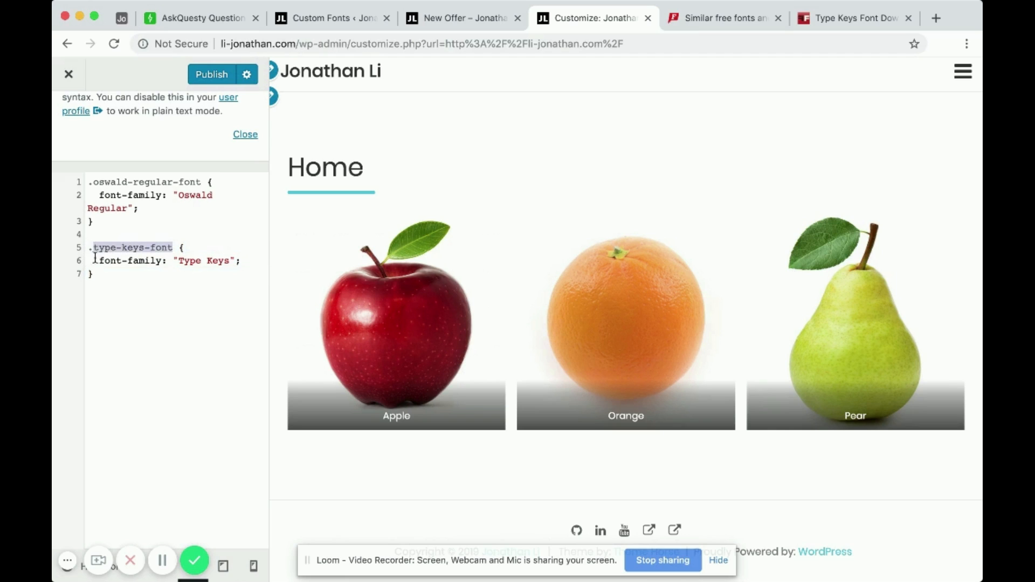
left_click(123, 278)
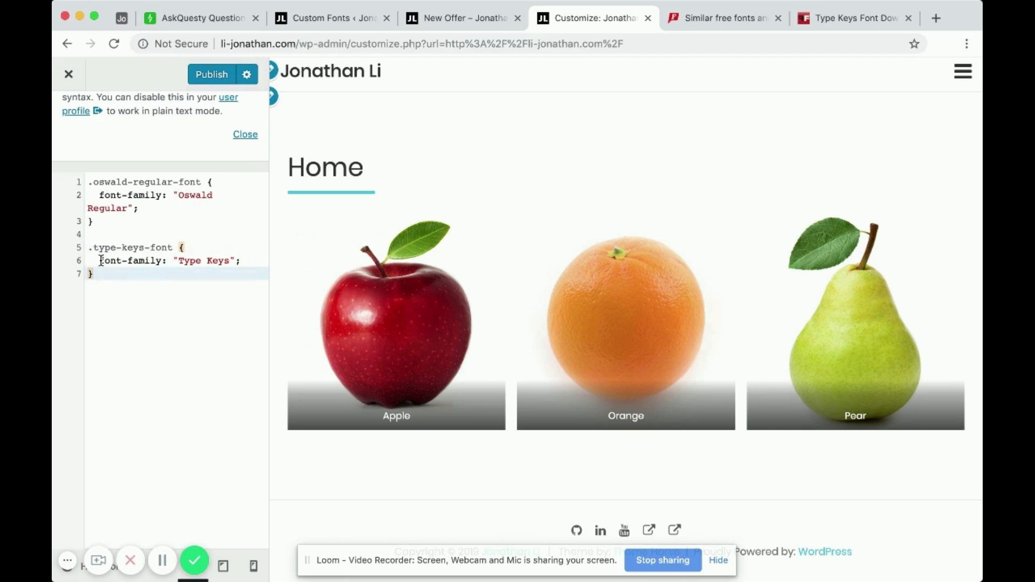
mouse_move(101, 261)
left_mouse_down()
mouse_move(247, 249)
mouse_move(196, 262)
mouse_move(100, 248)
left_mouse_up()
left_click(174, 247)
left_click(190, 268)
left_click_drag(178, 261, 227, 261)
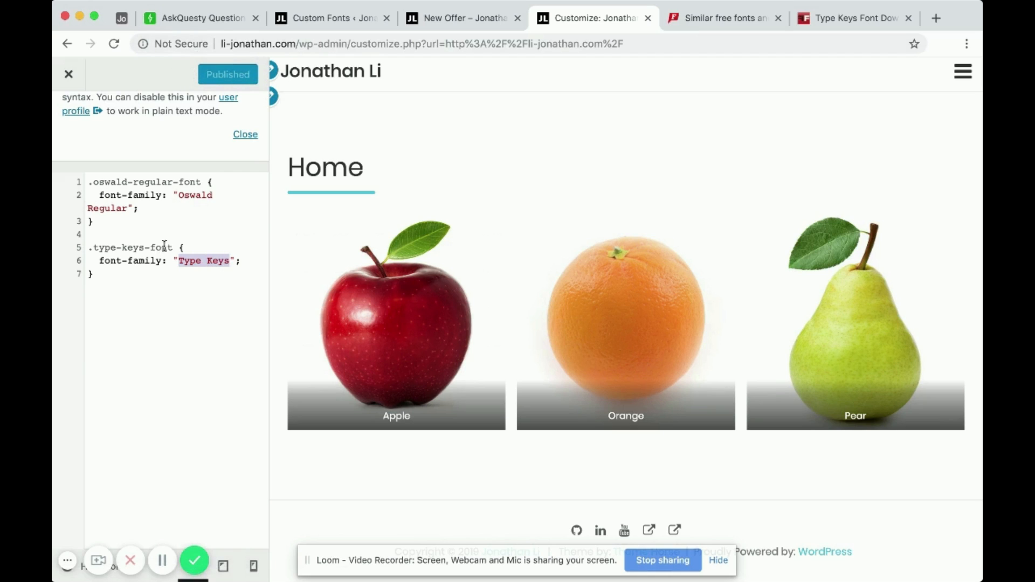
left_click_drag(172, 247, 92, 248)
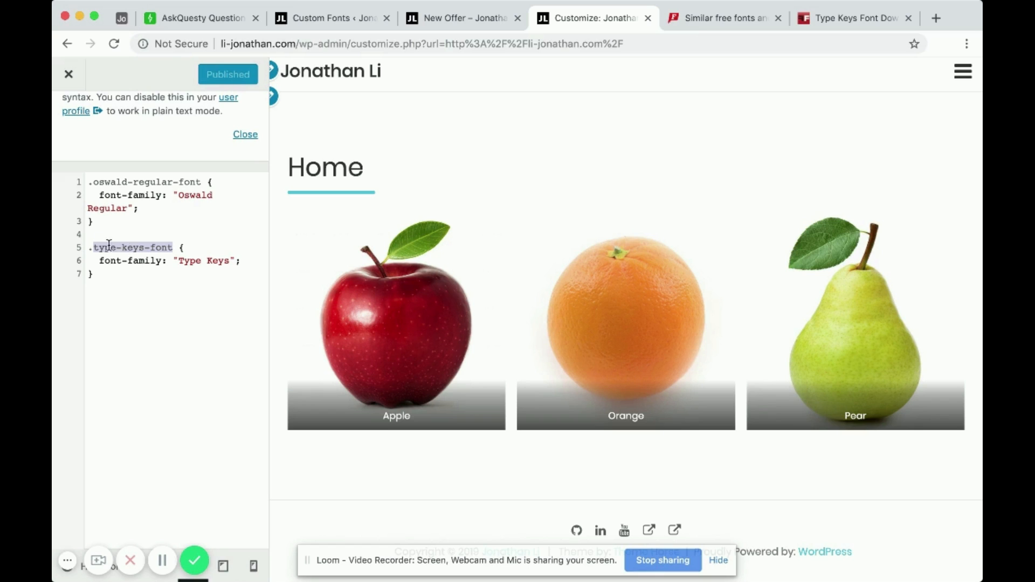
left_click(183, 313)
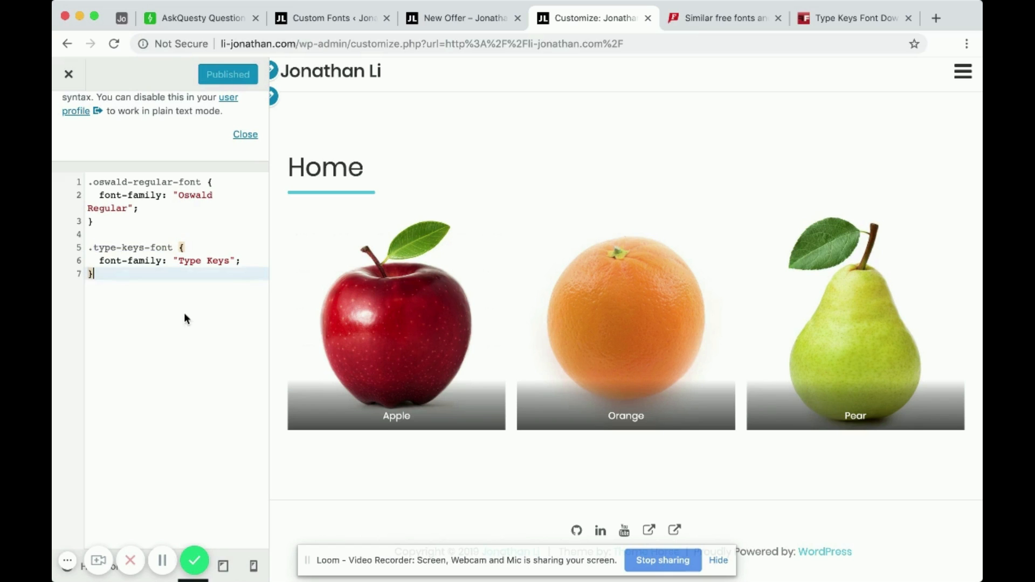
Open the New Offer page for editing and enter a paragraph reading "Some more text"
left_click(458, 21)
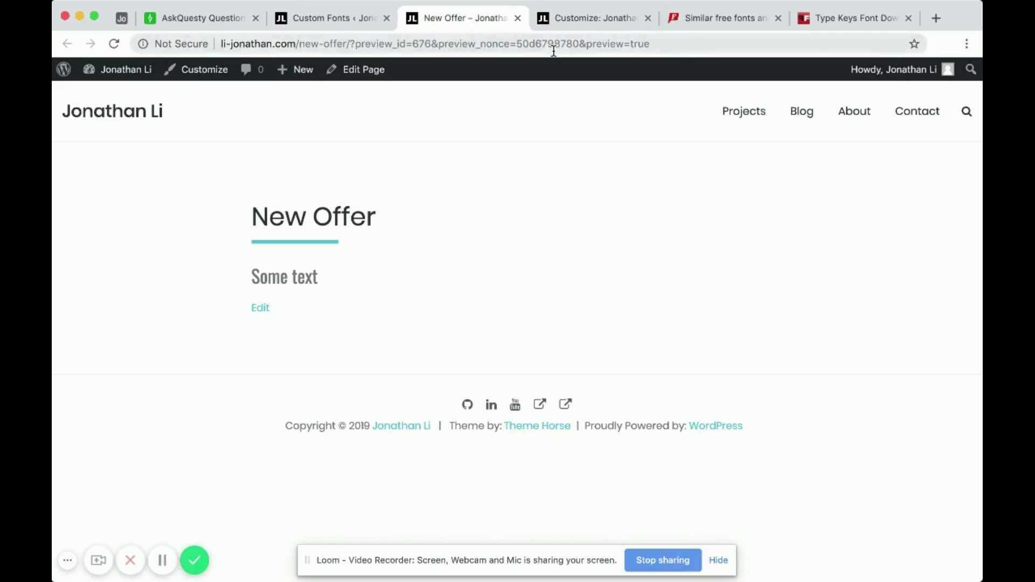
left_click(261, 312)
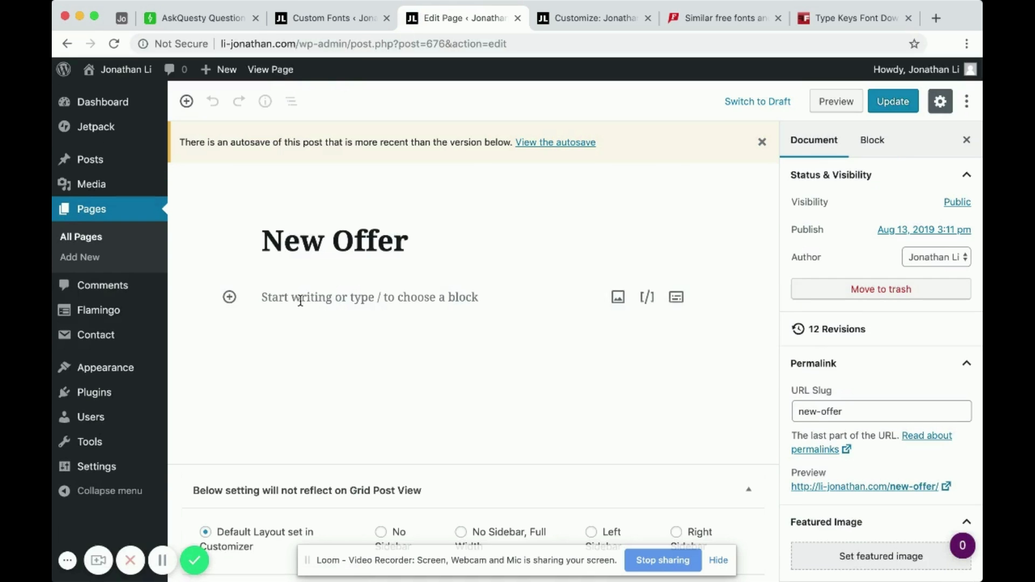
left_click(300, 301)
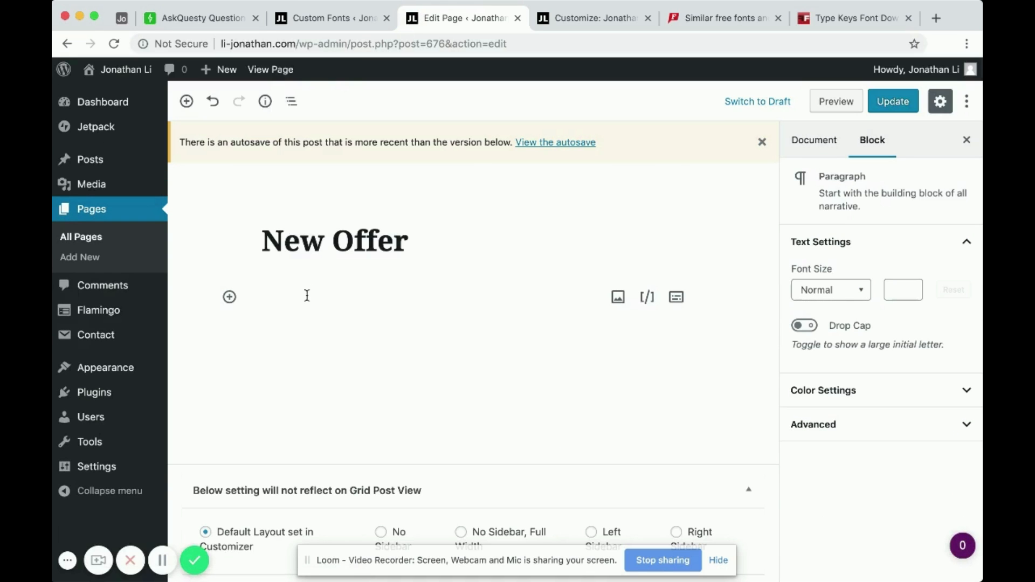
type("Some more text")
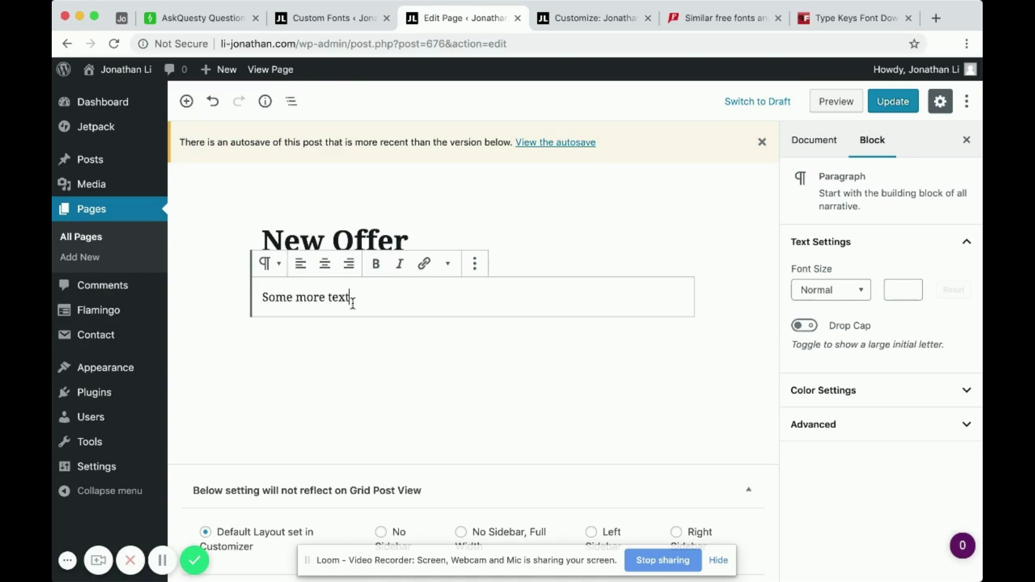
Assign the additional CSS class type-keys-font to the "Some more text" paragraph
left_click_drag(353, 302, 248, 304)
left_click(459, 305)
left_click(853, 434)
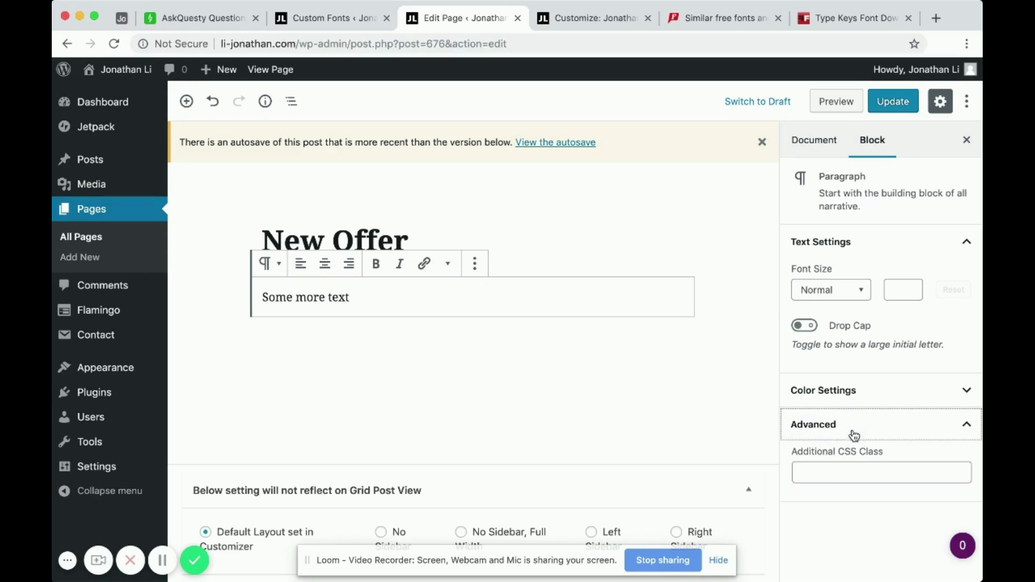
left_click(858, 472)
type(".")
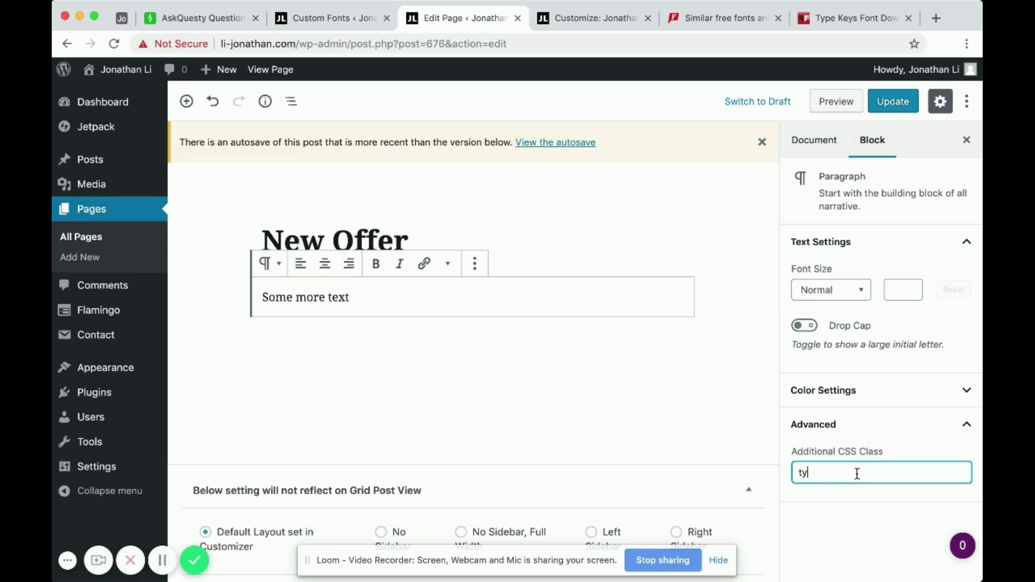
type("ype-")
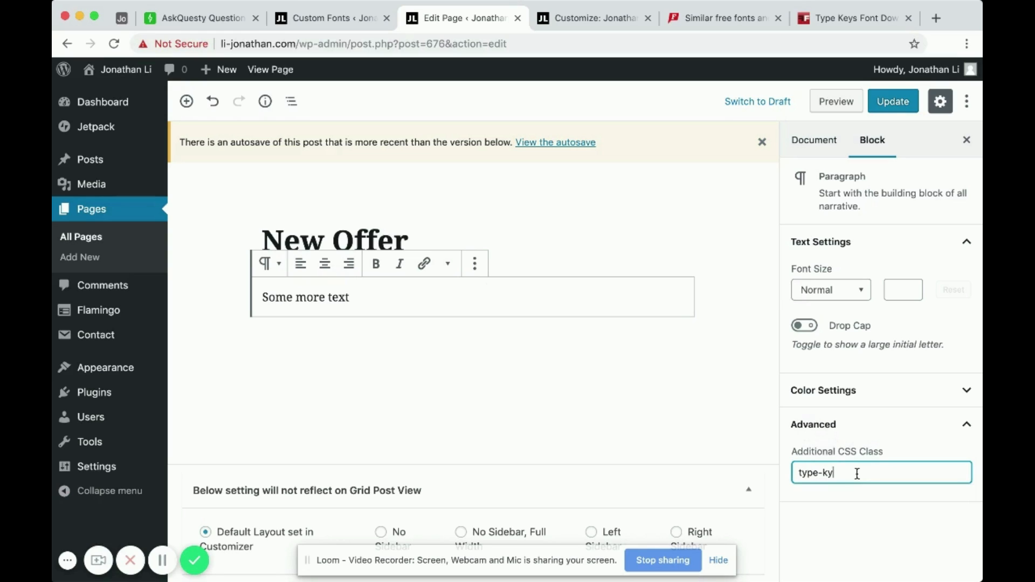
type("keys-font")
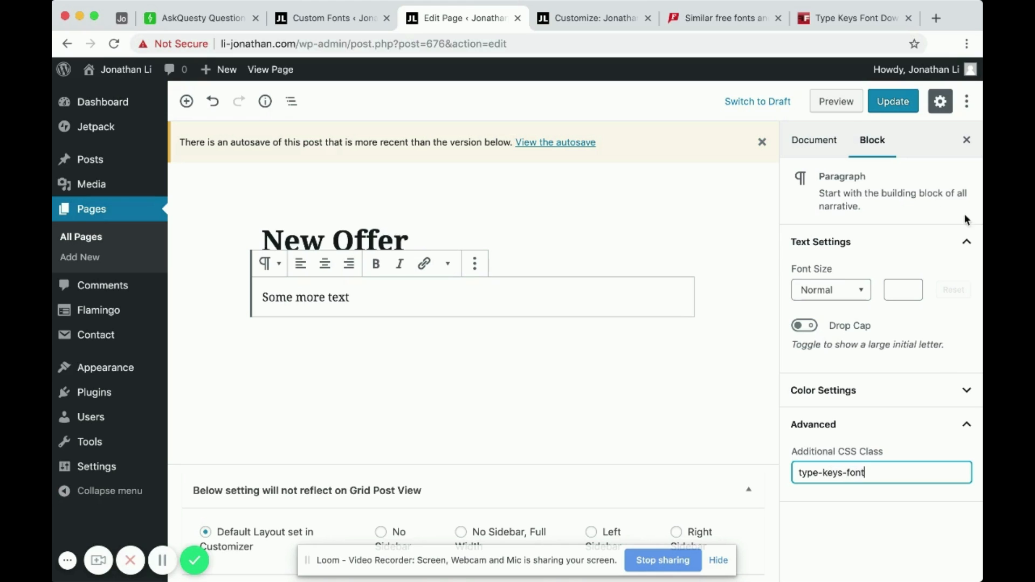
Preview the New Offer page to examine the paragraph's font up close, and return to the AskQuesty question list in Airtable
left_click(836, 102)
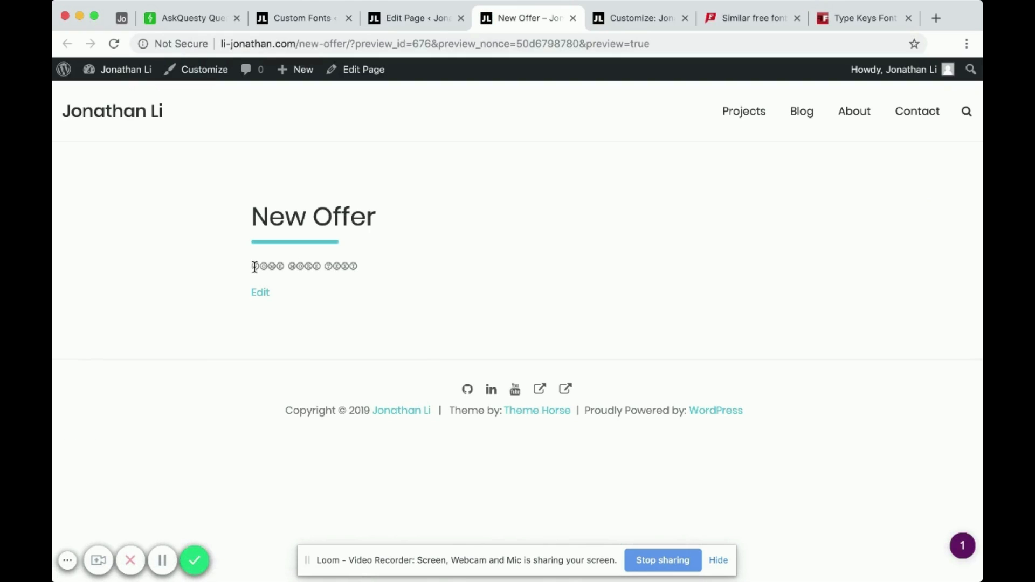
left_click_drag(255, 267, 360, 268)
left_click(360, 268)
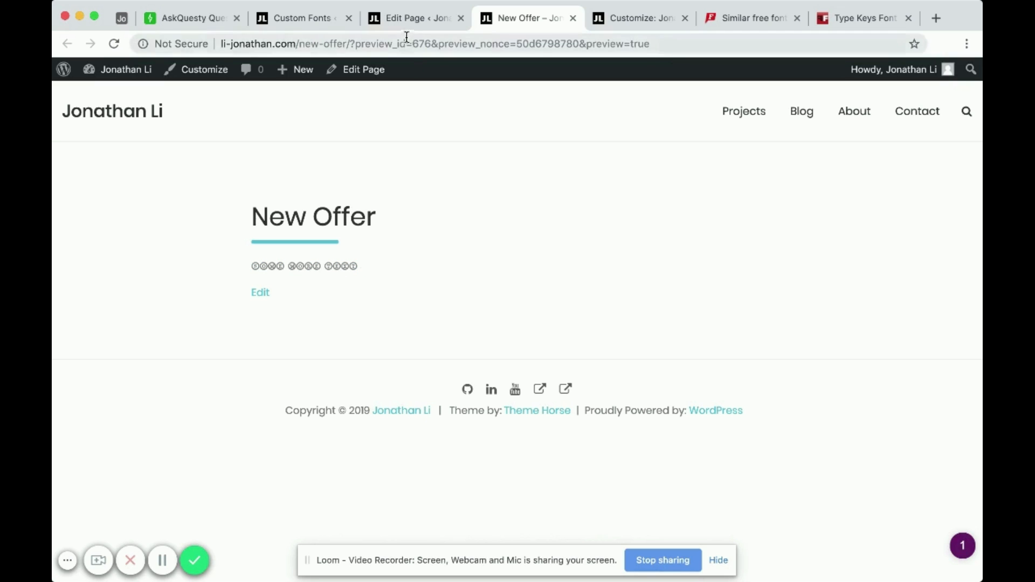
scroll(288, 264, "up", 1)
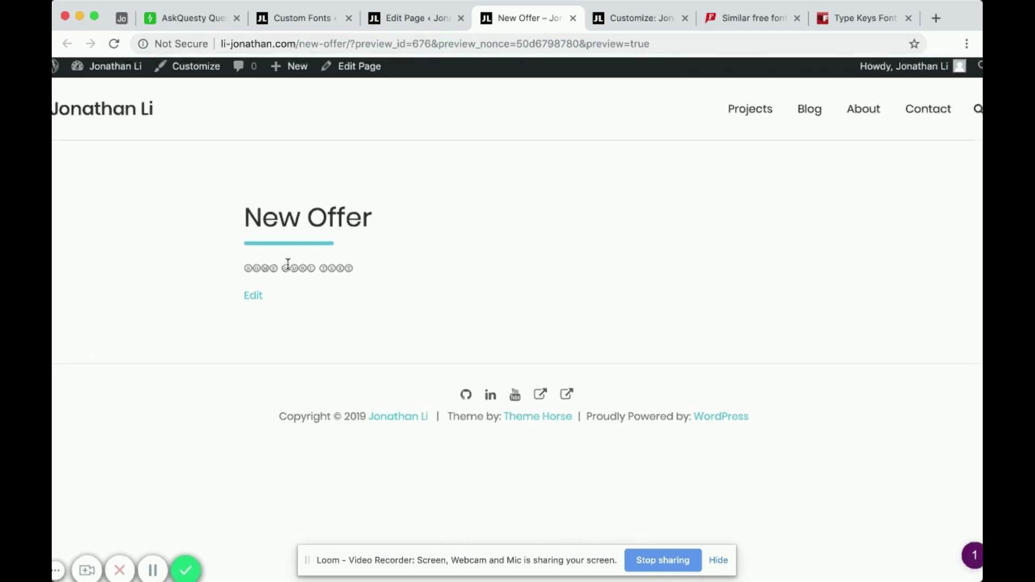
scroll(288, 264, "up", 2)
scroll(206, 304, "down", 3)
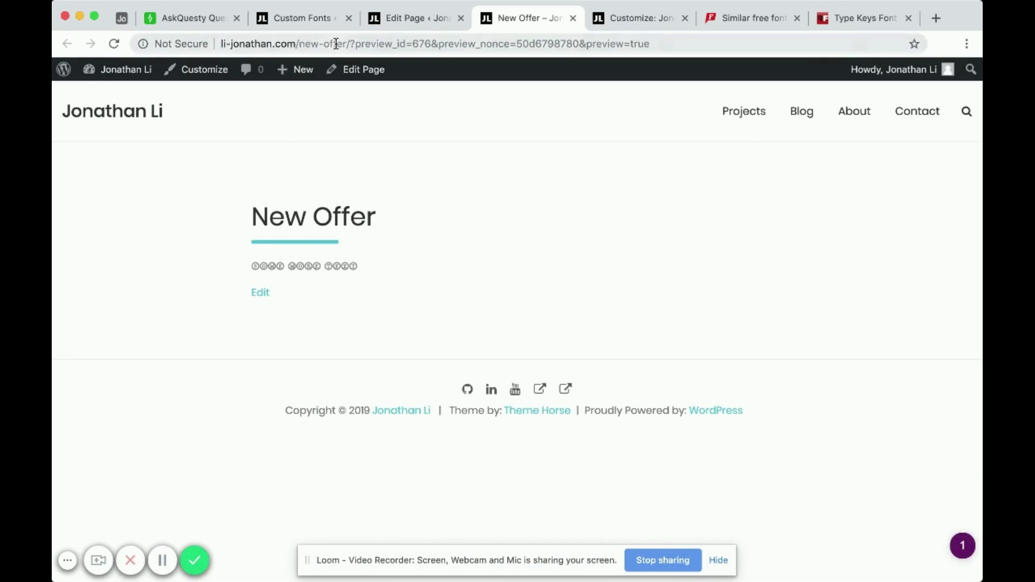
left_click(416, 21)
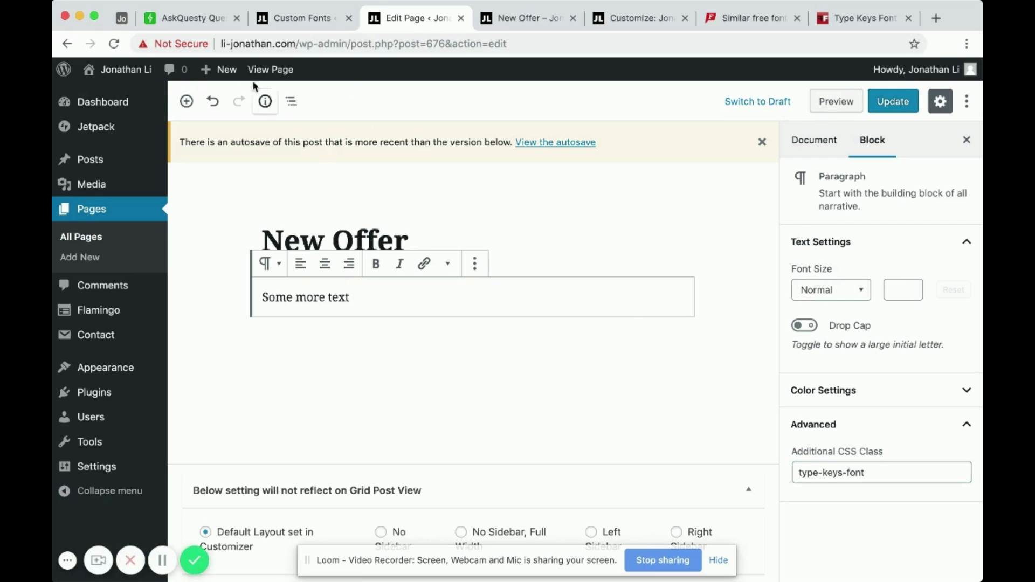
left_click(183, 16)
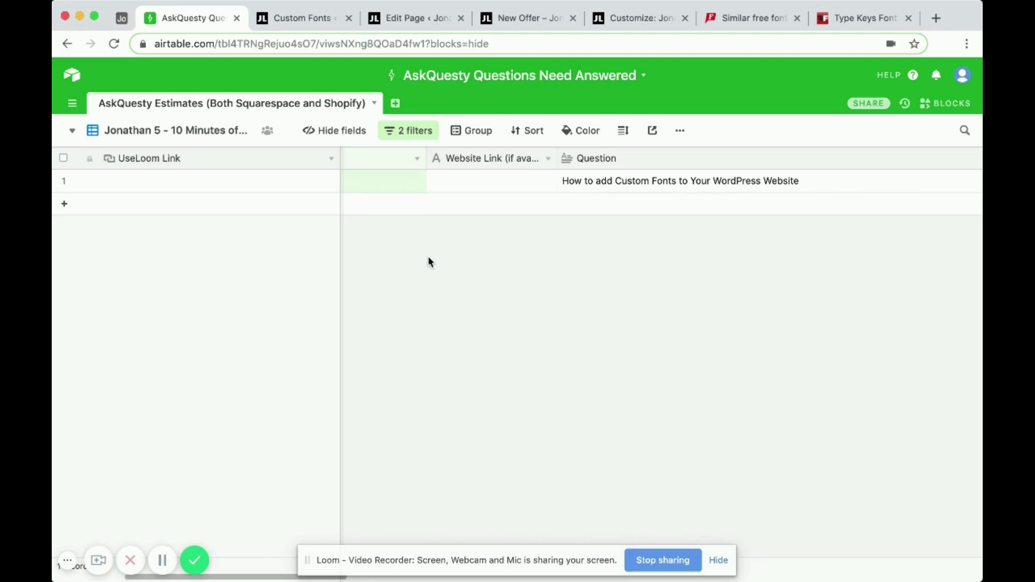